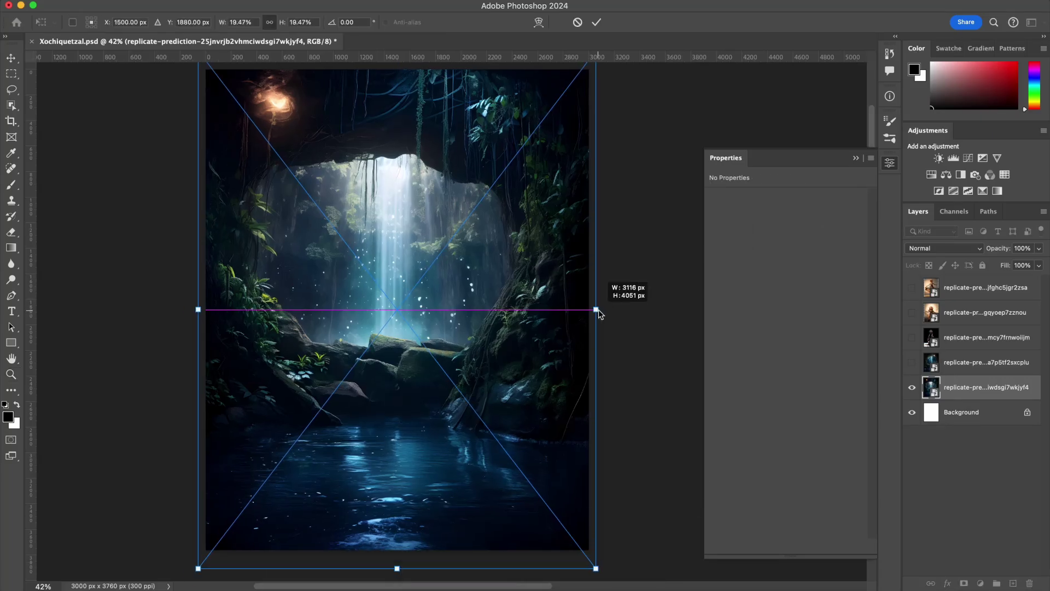
# - Widen the cave backdrop upward, then show the second cave image and add a layer mask
pyautogui.moveTo(598, 311)
pyautogui.mouseDown()
pyautogui.moveTo(629, 339)
pyautogui.moveTo(598, 272)
pyautogui.mouseUp()
pyautogui.press('Return')
pyautogui.press('z')
pyautogui.click(912, 362)
pyautogui.click(984, 362)
pyautogui.click(966, 583)
# - Paint the second cave's mask to hide its top and centre rocks and reveal the left foliage
pyautogui.press('b')
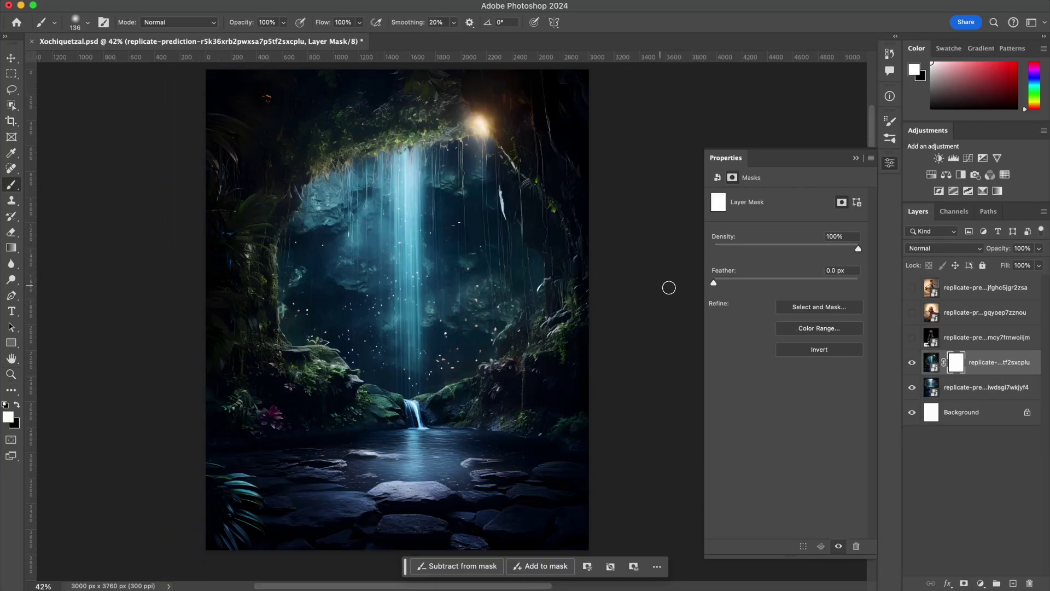
pyautogui.moveTo(363, 187)
pyautogui.mouseDown()
pyautogui.moveTo(367, 356)
pyautogui.moveTo(321, 363)
pyautogui.mouseUp()
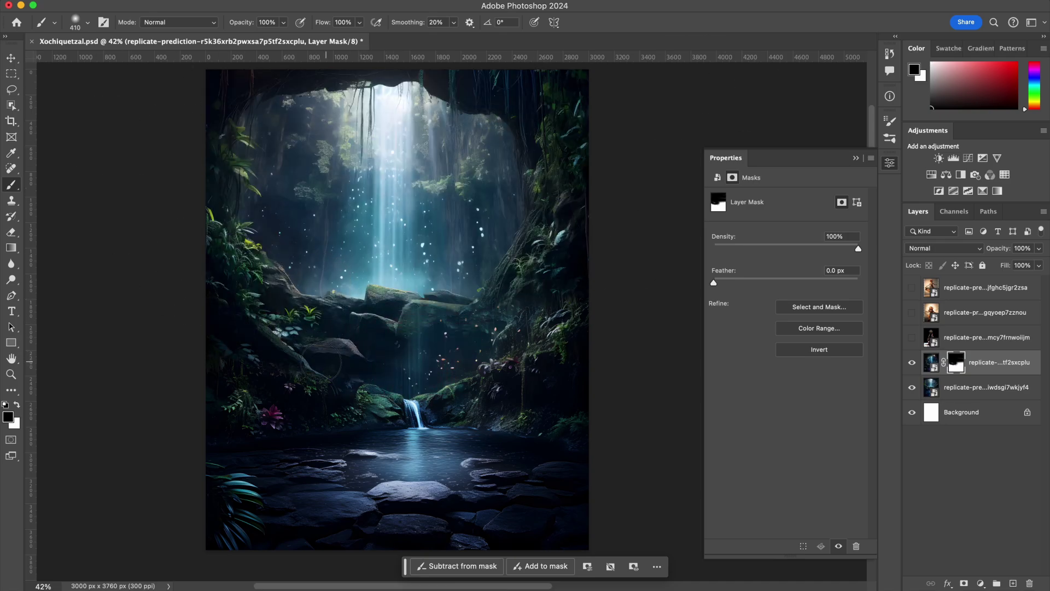
pyautogui.moveTo(418, 372); pyautogui.dragTo(535, 348)
pyautogui.press('x')
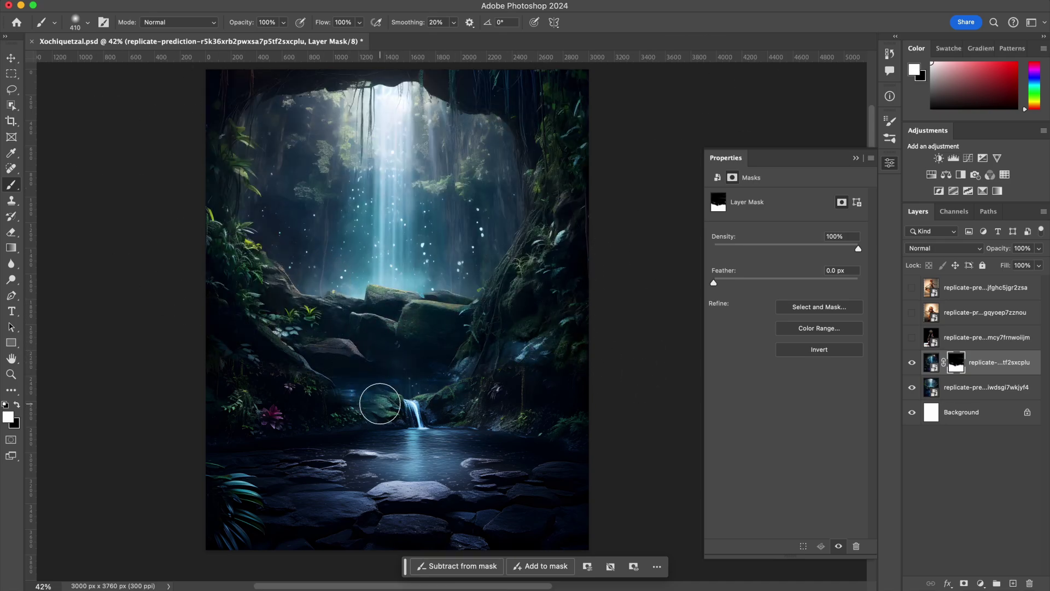
pyautogui.moveTo(375, 403); pyautogui.dragTo(257, 353)
pyautogui.moveTo(328, 304); pyautogui.dragTo(314, 304)
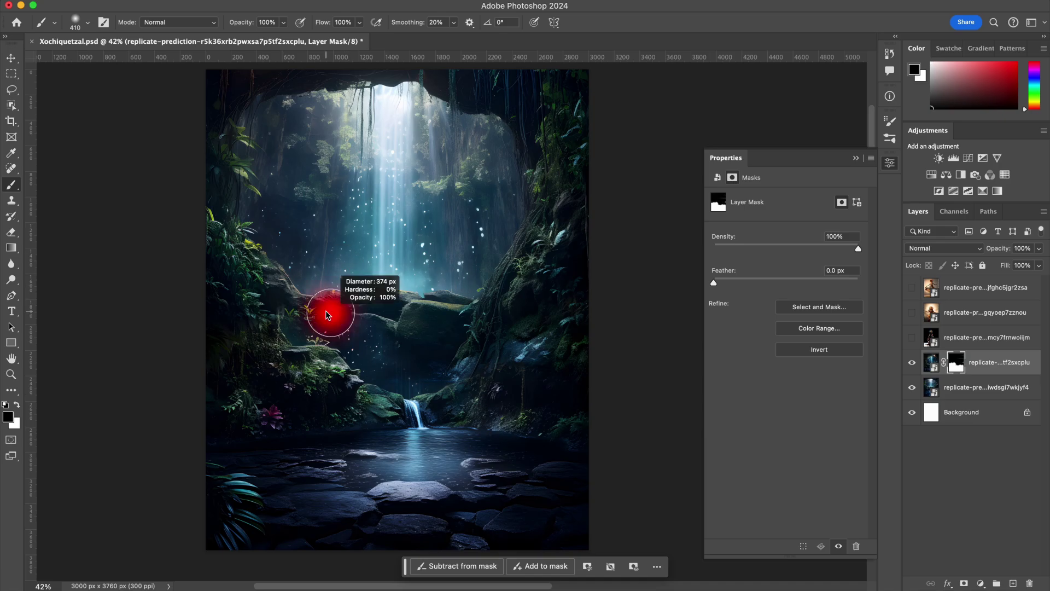
pyautogui.press('x')
pyautogui.moveTo(335, 351); pyautogui.dragTo(344, 300)
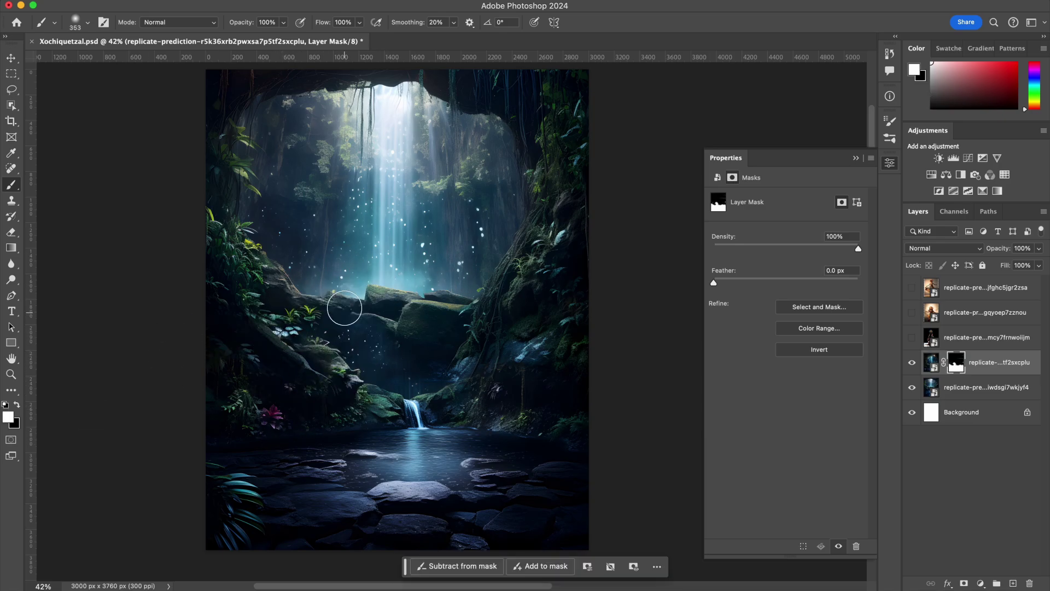
pyautogui.press('x')
pyautogui.press('x')
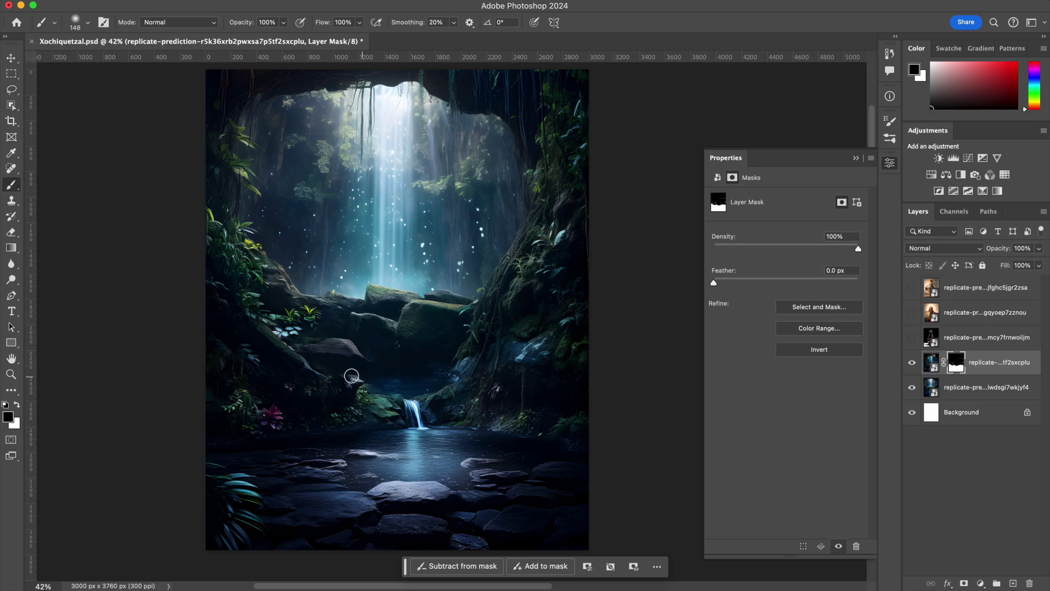
# - Nudge the lower cave image into place, then clip a Color Balance adjustment to the cave blend
pyautogui.hotkey('alt', '[')
pyautogui.hotkey('ctrl', 't')
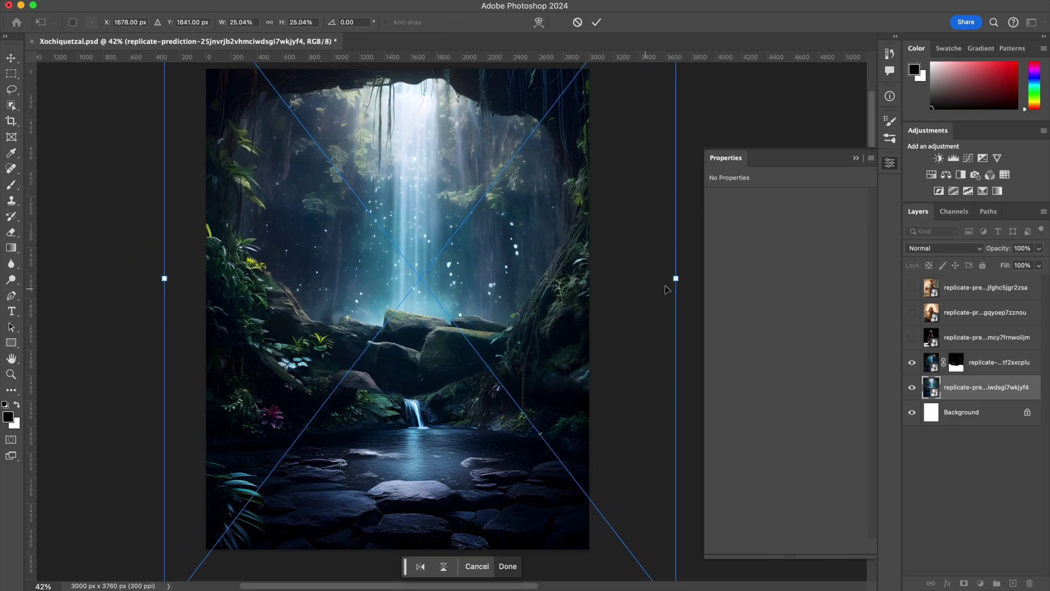
pyautogui.moveTo(615, 277); pyautogui.dragTo(600, 328)
pyautogui.press('Return')
pyautogui.hotkey('alt', ']')
pyautogui.press('b')
pyautogui.moveTo(351, 281); pyautogui.dragTo(364, 281)
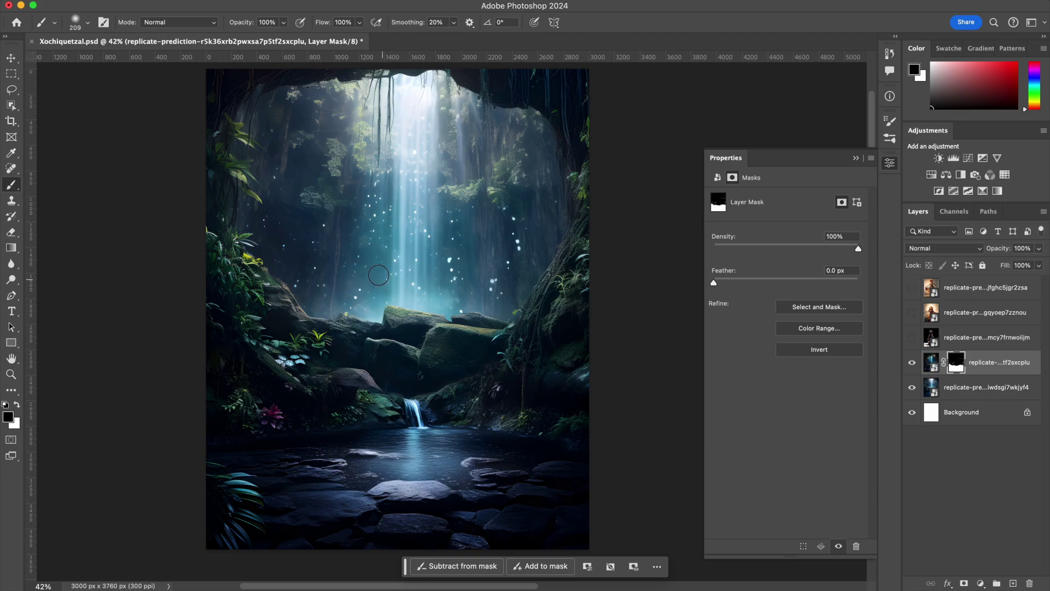
pyautogui.hotkey('ctrl', 'b')
pyautogui.moveTo(769, 246); pyautogui.dragTo(774, 246)
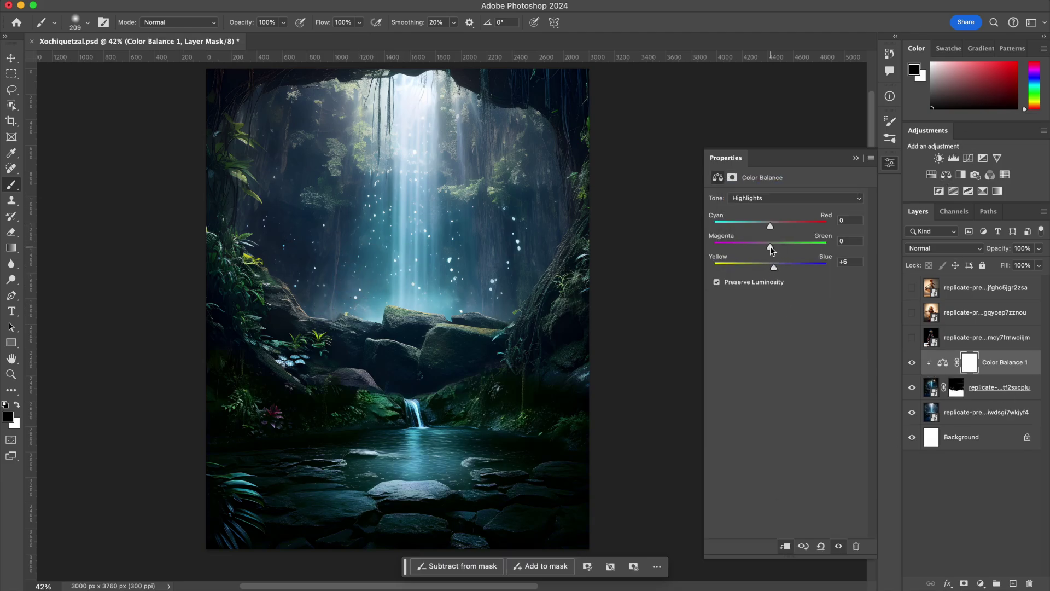
# - Set highlights Color Balance to -15, +12, +15 and reveal foliage over the left rocks
pyautogui.moveTo(771, 247); pyautogui.dragTo(776, 246)
pyautogui.moveTo(770, 226); pyautogui.dragTo(761, 226)
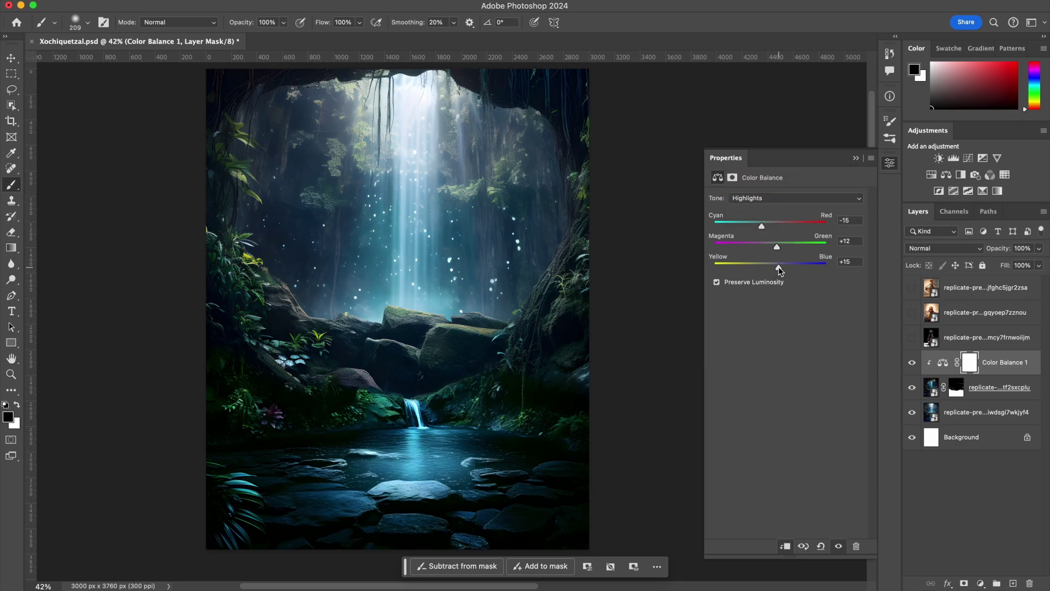
pyautogui.hotkey('alt', '[')
pyautogui.press('x')
pyautogui.moveTo(378, 402); pyautogui.dragTo(325, 348)
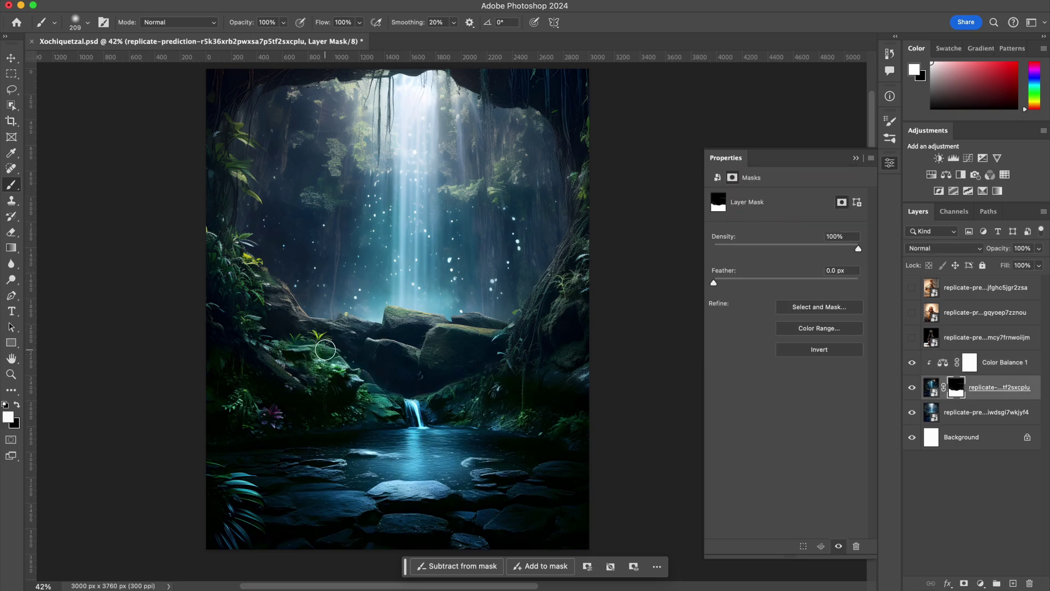
pyautogui.moveTo(268, 326)
pyautogui.mouseDown()
pyautogui.moveTo(265, 217)
pyautogui.moveTo(288, 82)
pyautogui.mouseUp()
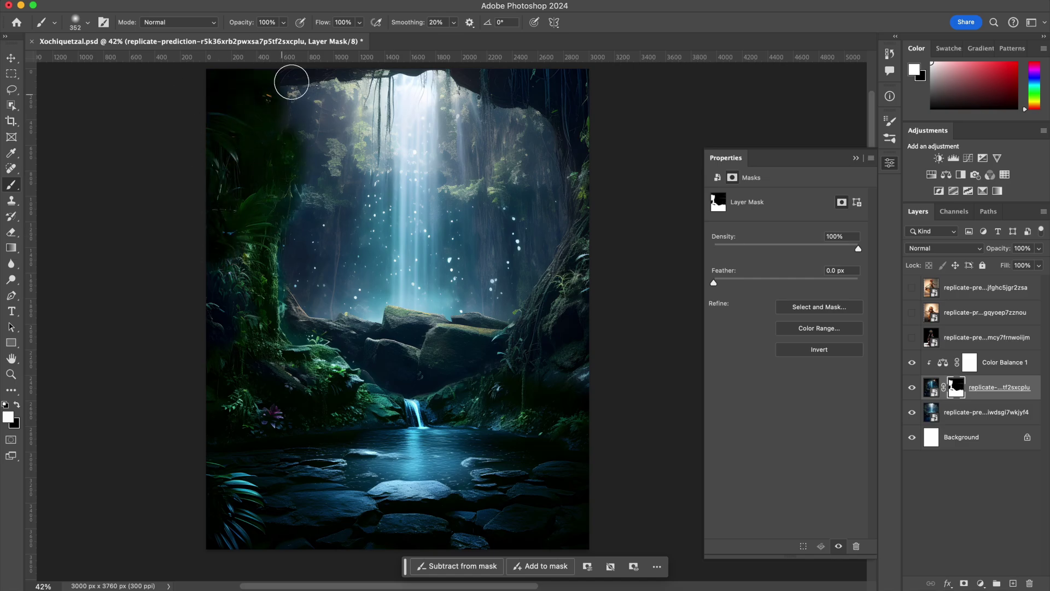
# - Reveal foliage across the top and right edge, and mask out the top-right glow
pyautogui.press(']')
pyautogui.press(']')
pyautogui.press(']')
pyautogui.moveTo(327, 137)
pyautogui.mouseDown()
pyautogui.moveTo(445, 117)
pyautogui.moveTo(582, 304)
pyautogui.mouseUp()
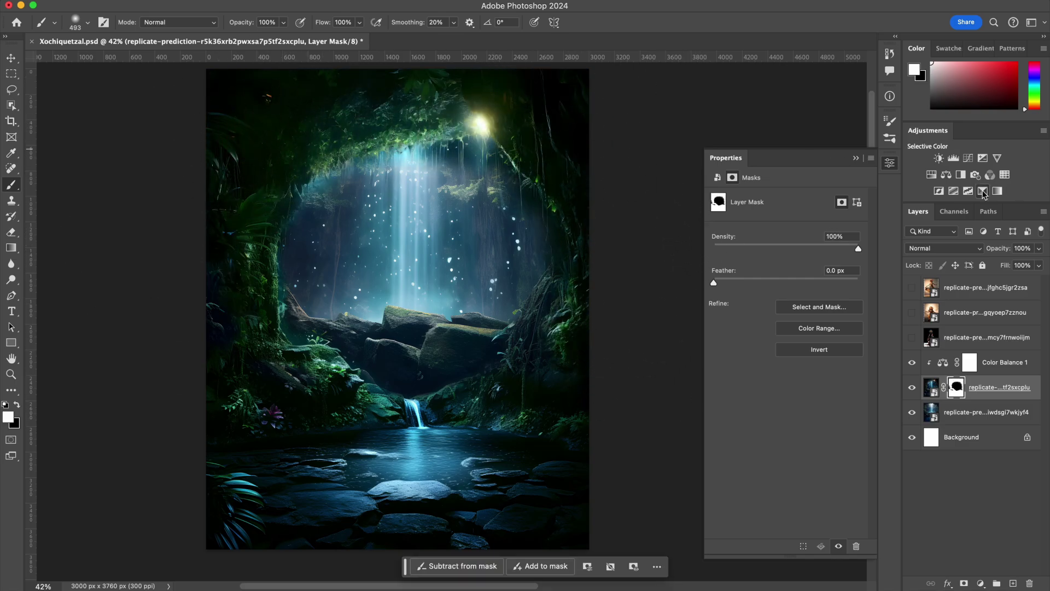
pyautogui.press('x')
pyautogui.moveTo(481, 126)
pyautogui.mouseDown()
pyautogui.moveTo(547, 98)
pyautogui.moveTo(426, 87)
pyautogui.moveTo(281, 183)
pyautogui.moveTo(263, 182)
pyautogui.moveTo(229, 301)
pyautogui.mouseUp()
pyautogui.press(']')
pyautogui.press(']')
pyautogui.press(']')
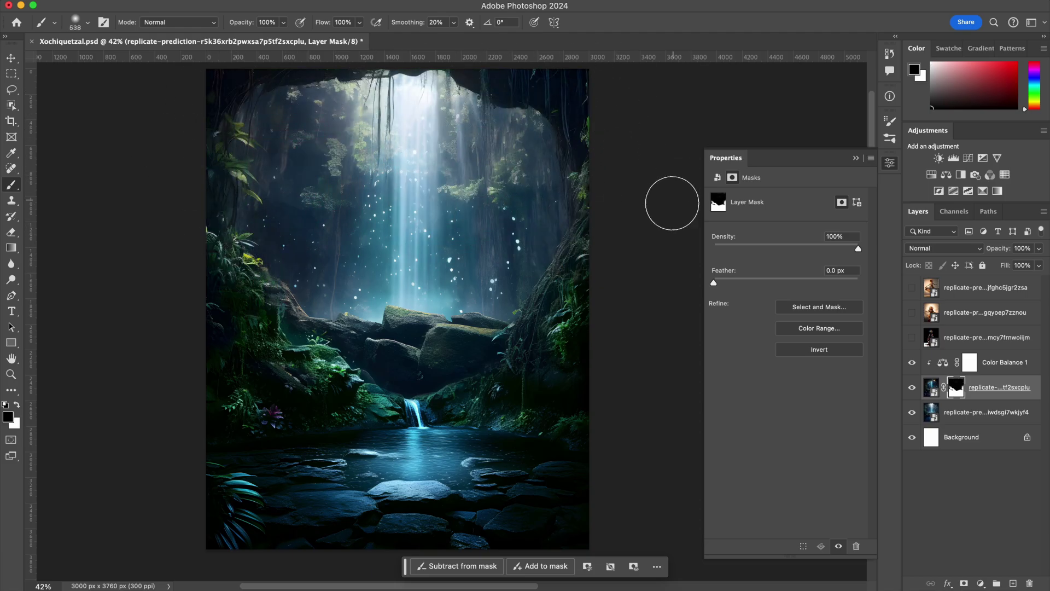
# - Move and slightly enlarge the lower cave image beneath the masked cave layer
pyautogui.hotkey('alt', '[')
pyautogui.hotkey('ctrl', 't')
pyautogui.scroll(-2, 615, 319)
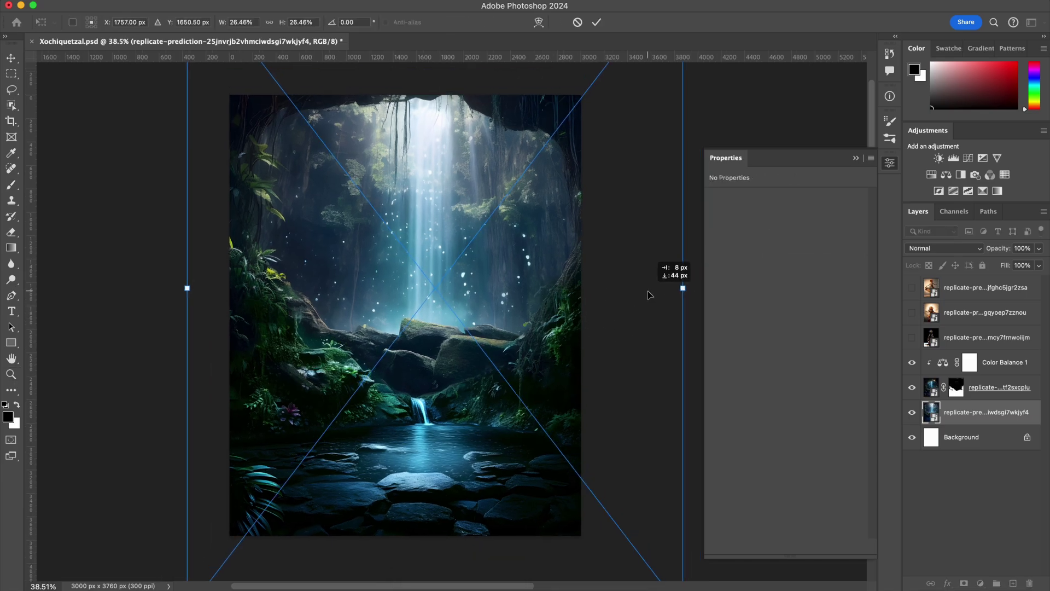
pyautogui.moveTo(649, 295); pyautogui.dragTo(658, 324)
pyautogui.press('Return')
pyautogui.hotkey('alt', ']')
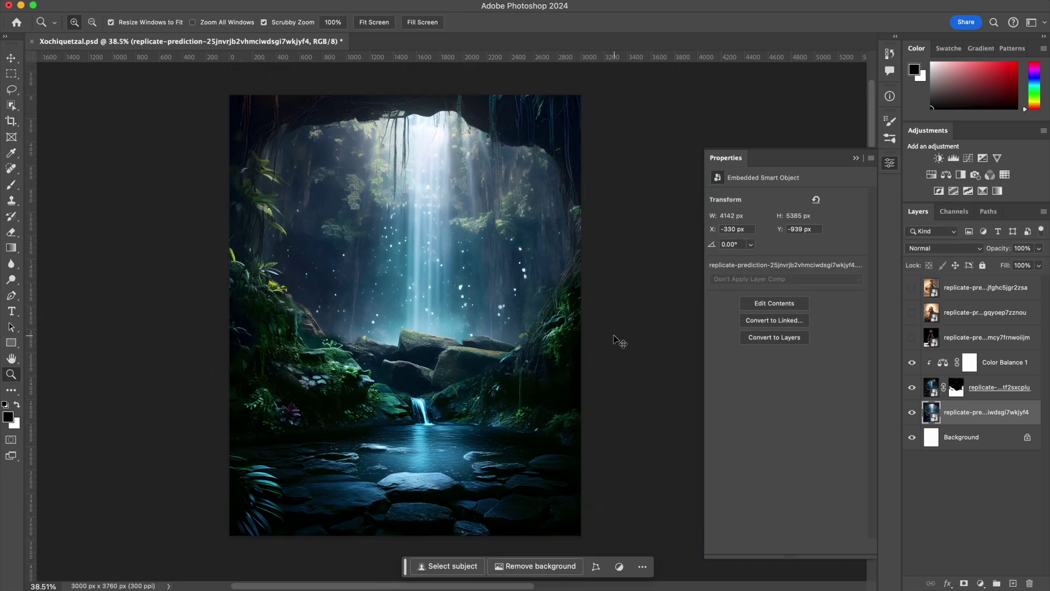
pyautogui.scroll(2, 616, 339)
pyautogui.press('b')
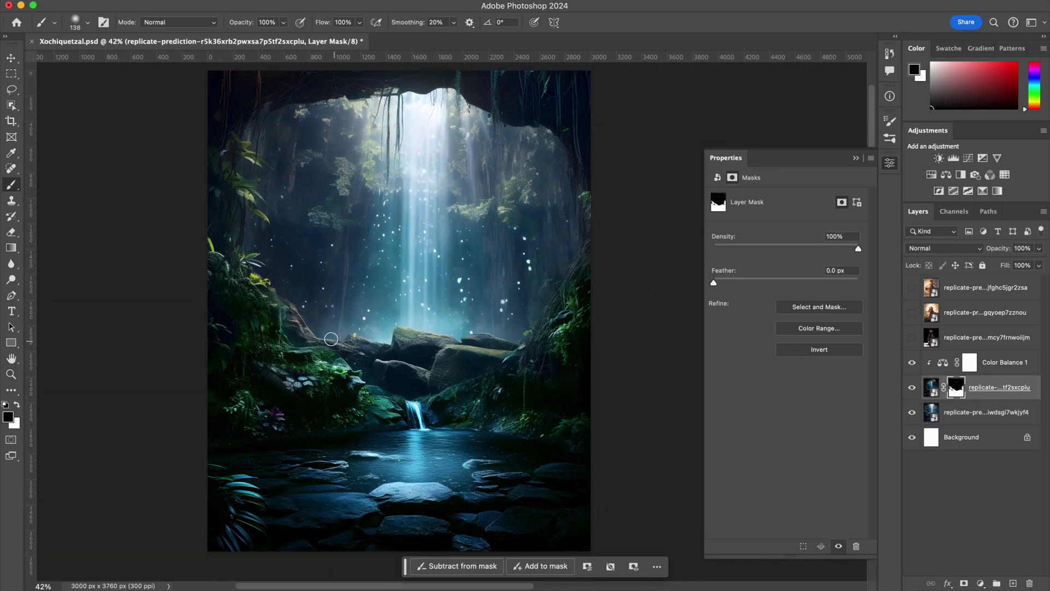
pyautogui.press('x')
pyautogui.press('[')
pyautogui.press('[')
pyautogui.press('[')
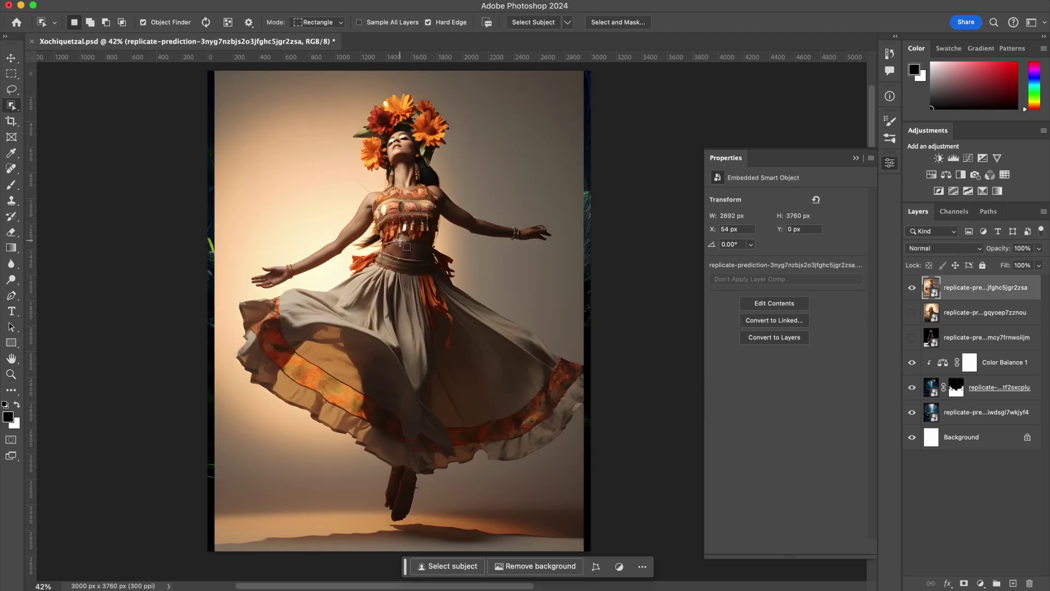
# - Mask the dancer with Select Subject, mask Group 2, and scale her down and higher
pyautogui.click(400, 241)
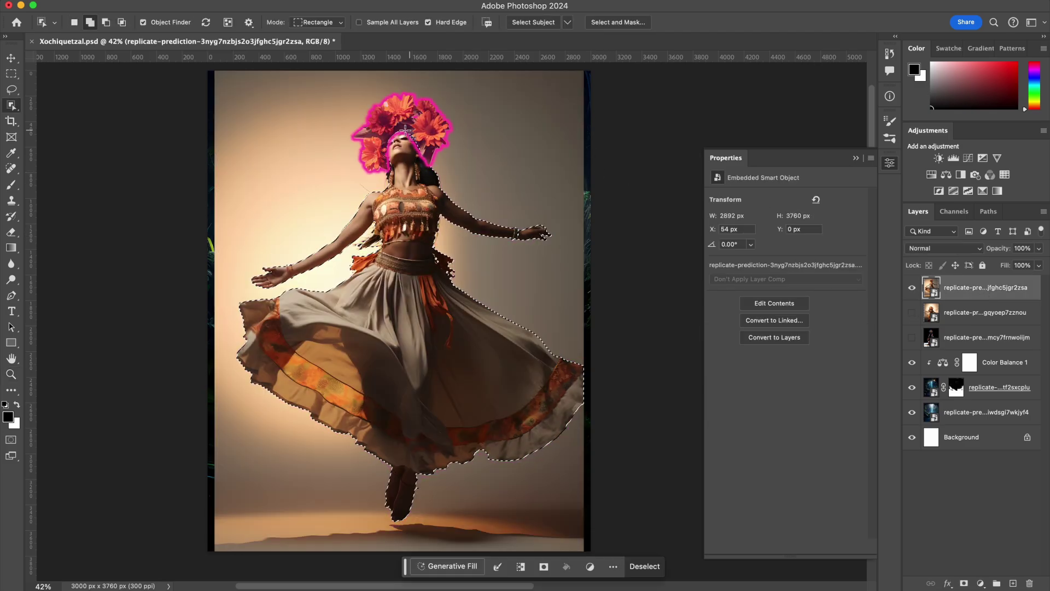
pyautogui.click(964, 584)
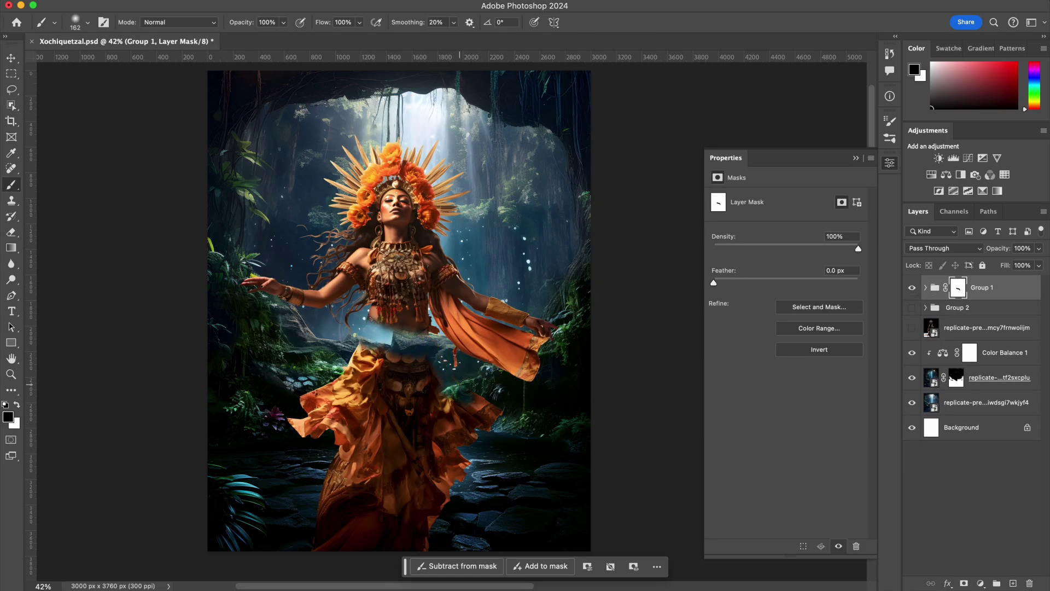
pyautogui.click(964, 583)
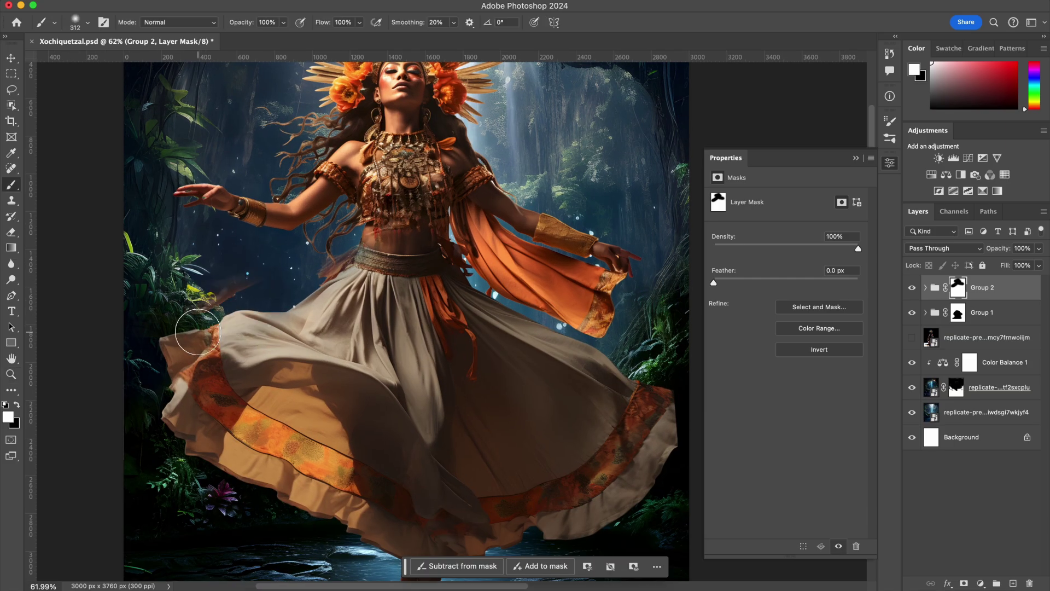
pyautogui.moveTo(198, 332); pyautogui.dragTo(164, 332)
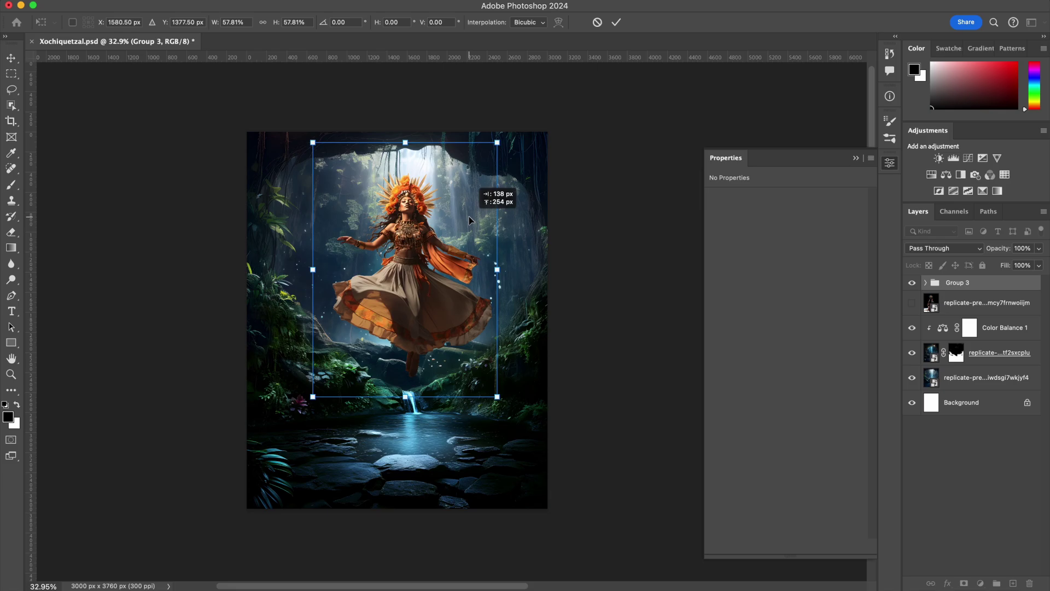
pyautogui.moveTo(470, 220); pyautogui.dragTo(452, 162)
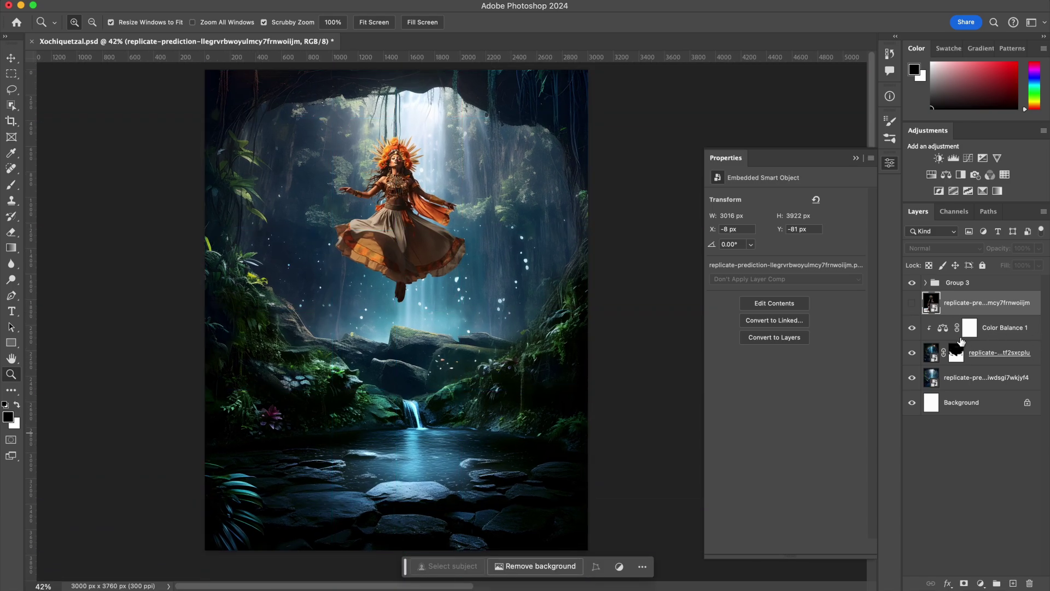
# - Show the seated figure, mask her with Object Selection, and move her left onto the rocks
pyautogui.click(912, 302)
pyautogui.press('w')
pyautogui.click(396, 307)
pyautogui.click(964, 583)
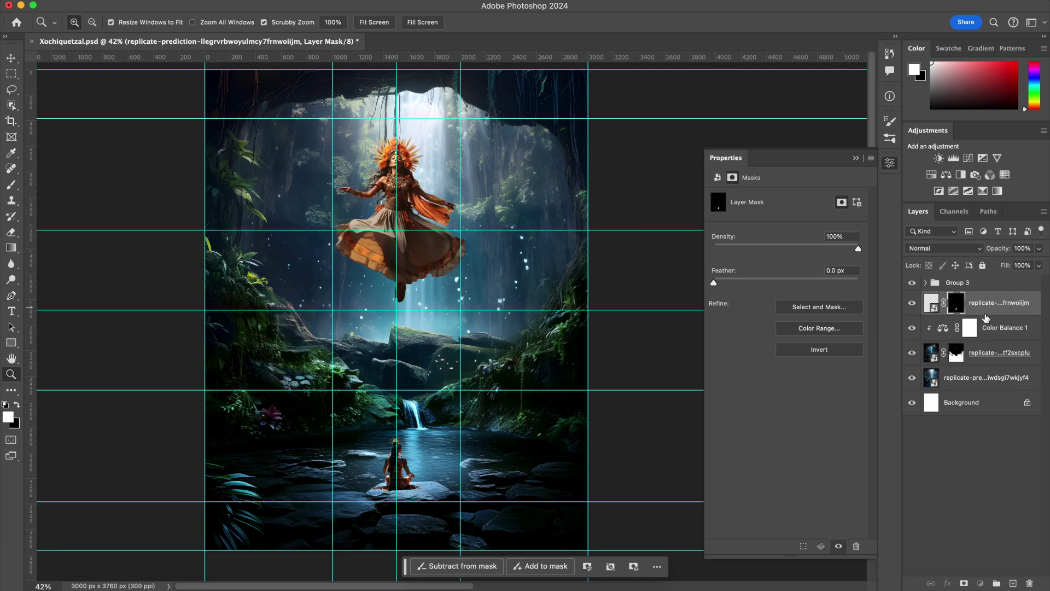
pyautogui.click(931, 303)
pyautogui.moveTo(402, 459); pyautogui.dragTo(332, 476)
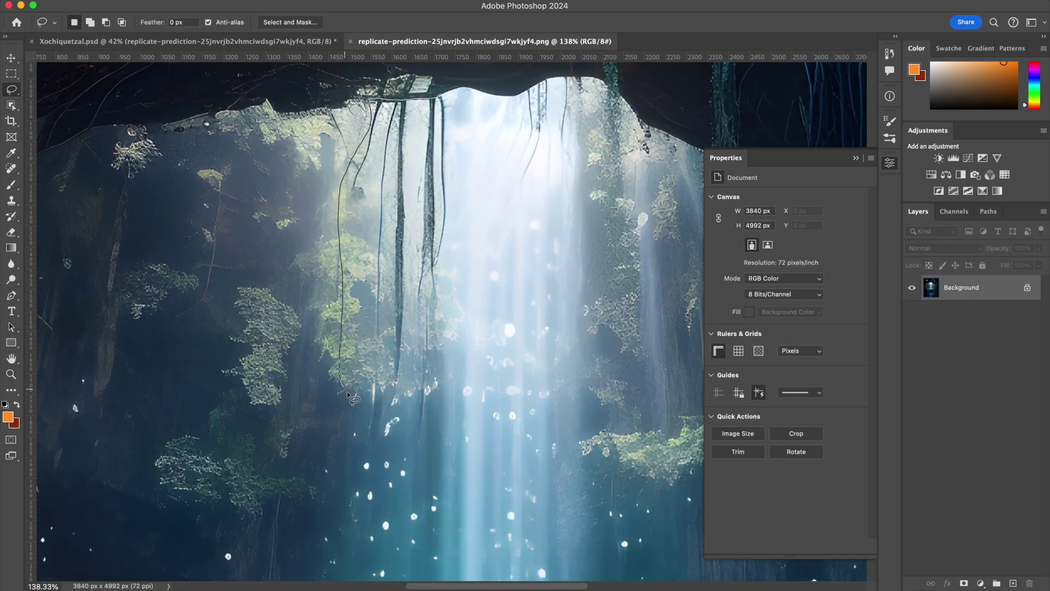
# - Generative Fill the lassoed backdrop area with the third variation, then save and close the backdrop
pyautogui.click(657, 568)
pyautogui.click(838, 326)
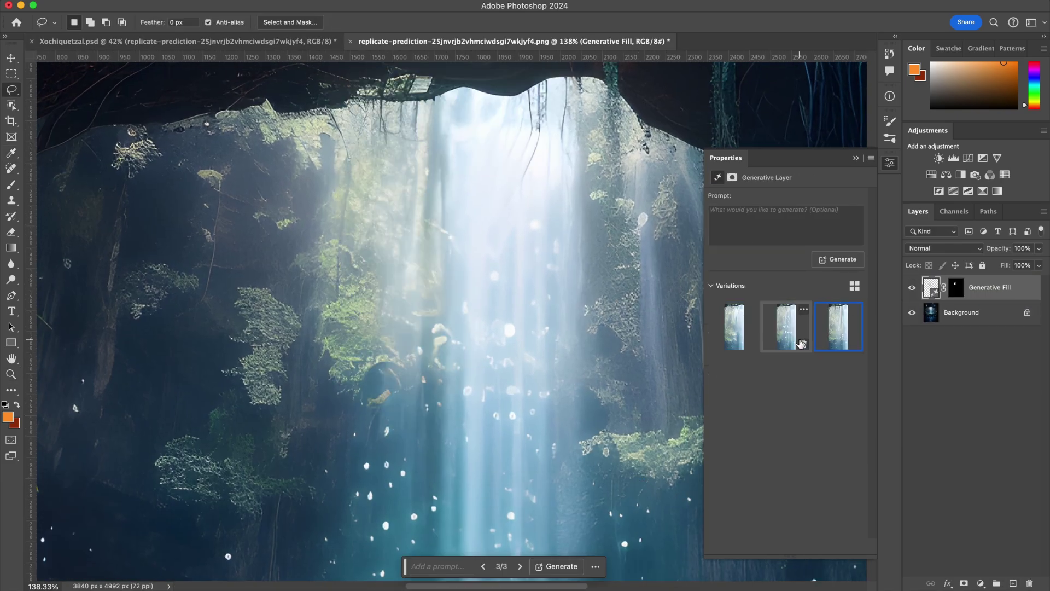
pyautogui.hotkey('ctrl', 's')
pyautogui.hotkey('ctrl', 'w')
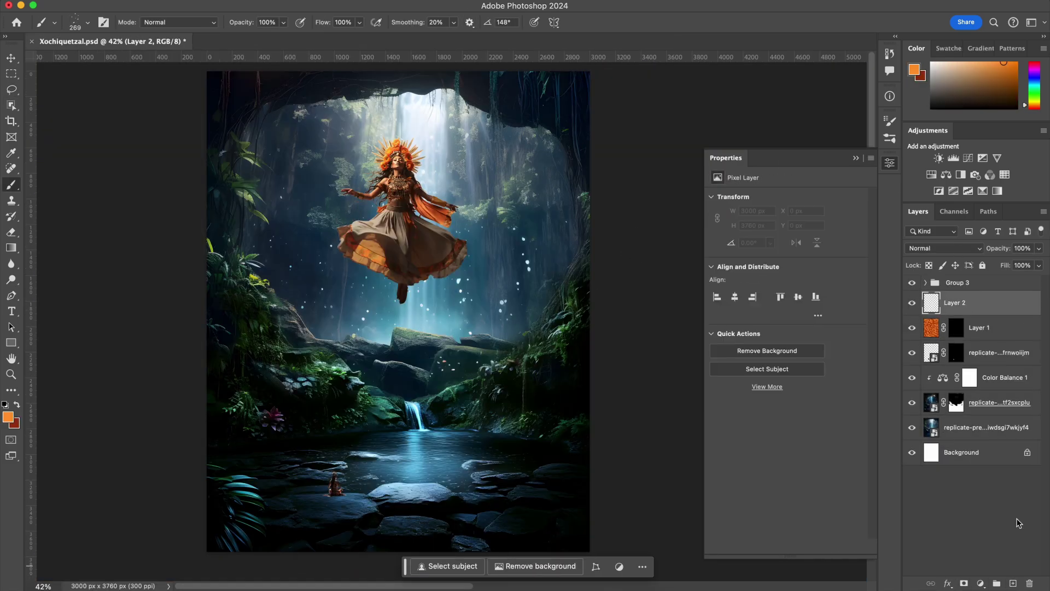
# - Paint an orange ribbon looping around the dancer to the pool, above her group at 40% opacity
pyautogui.moveTo(395, 83); pyautogui.dragTo(456, 240)
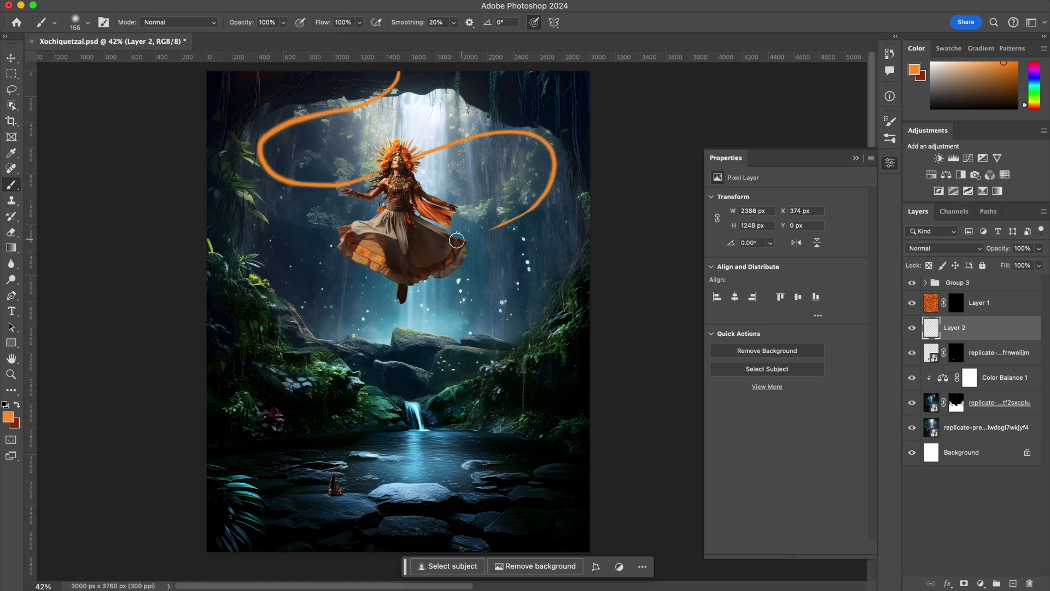
pyautogui.moveTo(427, 437); pyautogui.dragTo(414, 453)
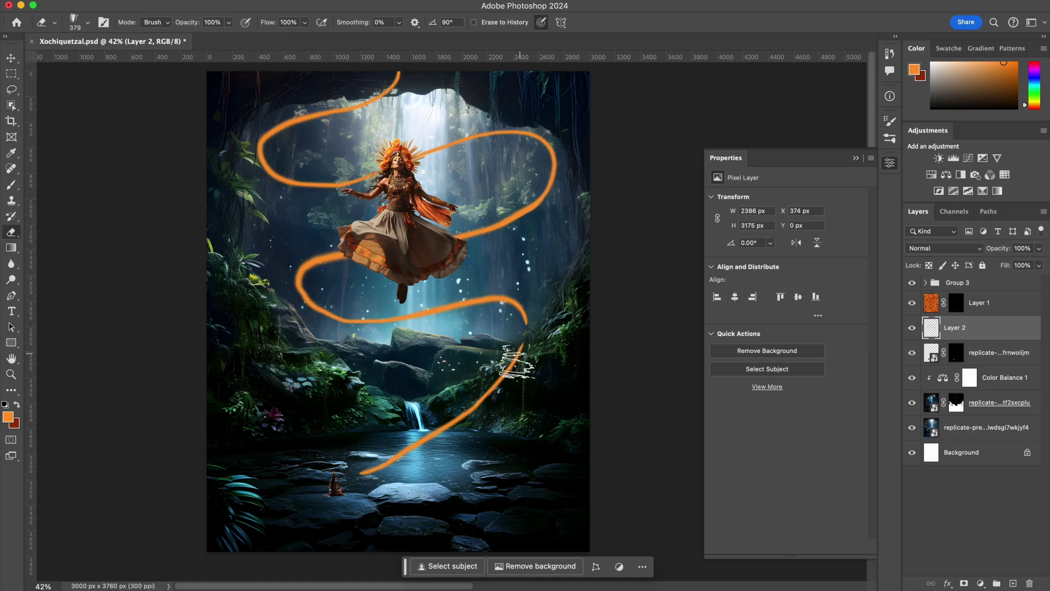
pyautogui.moveTo(957, 282); pyautogui.dragTo(957, 340)
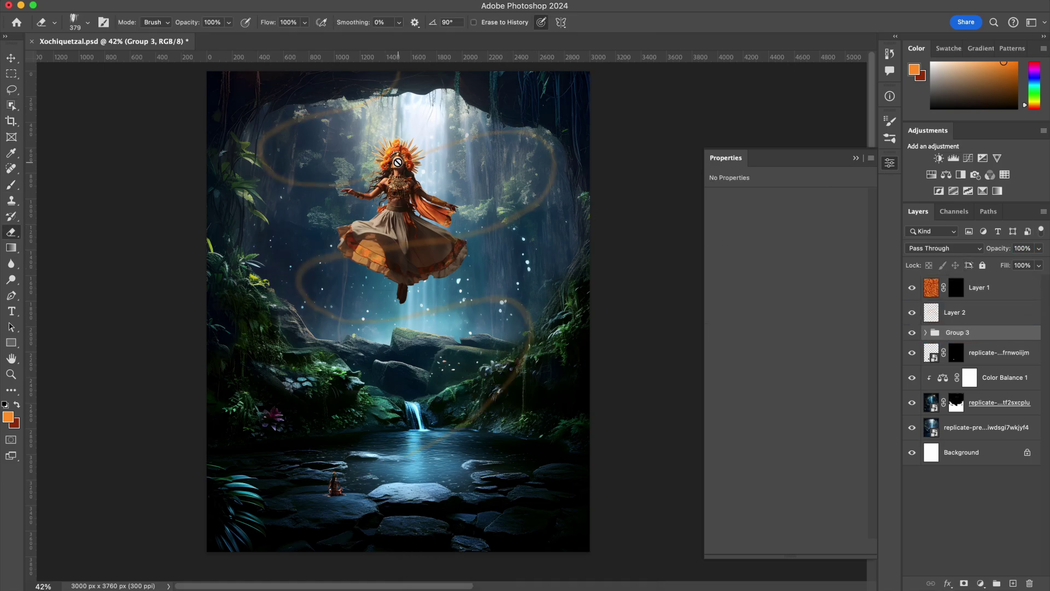
pyautogui.click(955, 312)
pyautogui.write('e40')
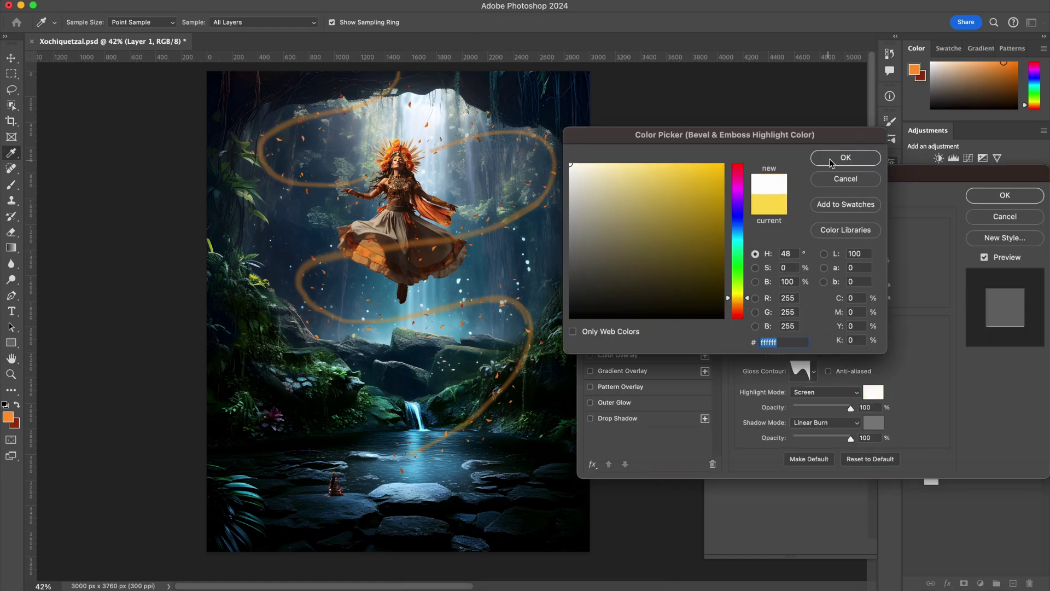
# - Confirm the white bevel highlight colour and duplicate the petal layer
pyautogui.click(830, 163)
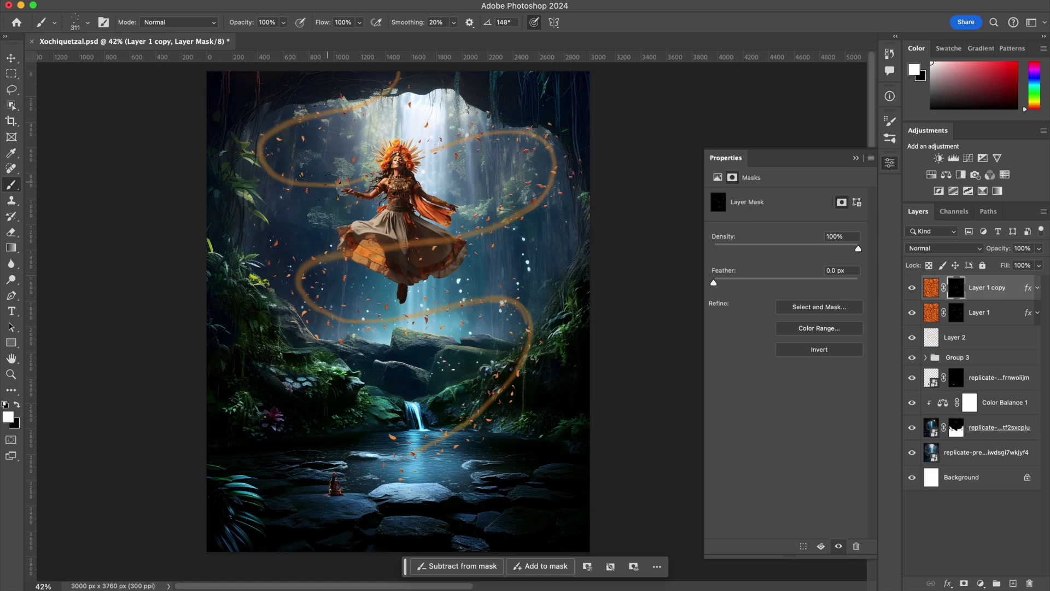
pyautogui.click(931, 288)
pyautogui.hotkey('ctrl', 'j')
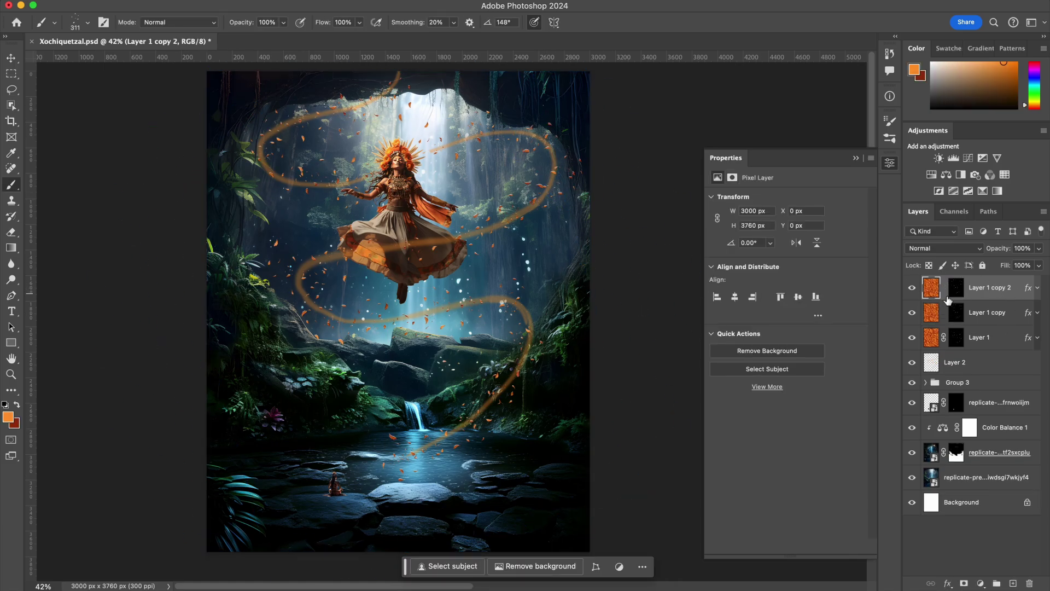
pyautogui.hotkey('ctrl', 't')
pyautogui.press('Escape')
pyautogui.moveTo(956, 288); pyautogui.dragTo(985, 295)
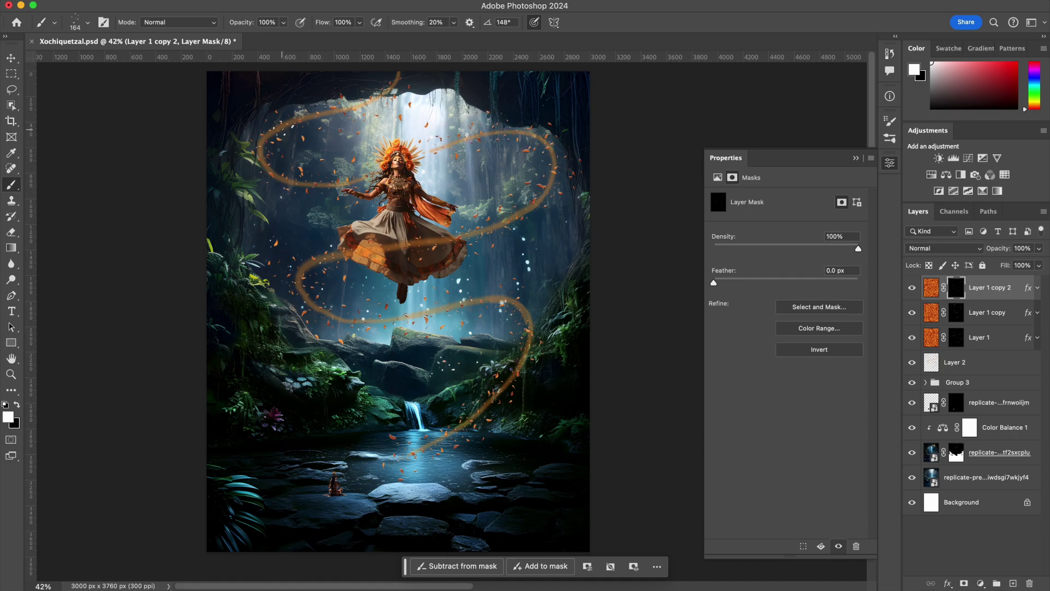
# - Hide the orange swirl, duplicate the petals again, and pick the scatter brush for the copies' masks
pyautogui.click(912, 362)
pyautogui.click(931, 287)
pyautogui.hotkey('ctrl', 'j')
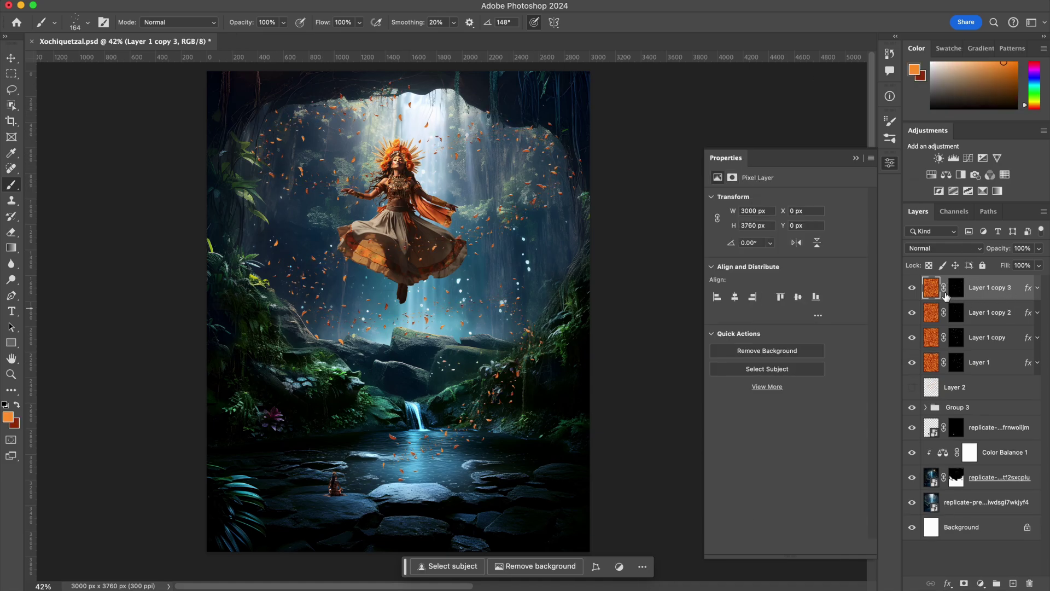
pyautogui.click(931, 337)
pyautogui.rightClick(417, 255)
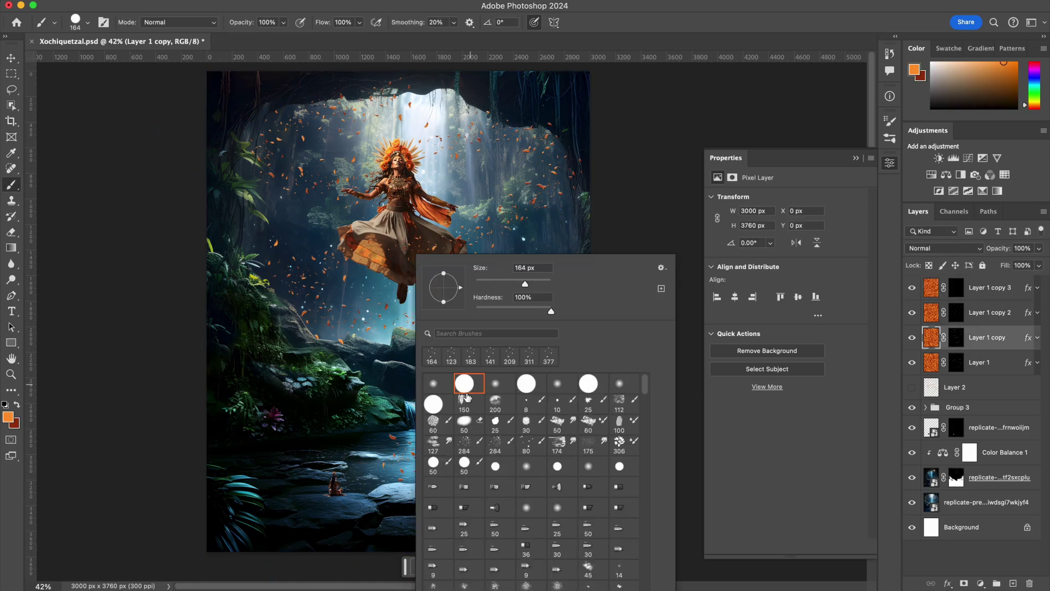
pyautogui.press('Escape')
pyautogui.hotkey('ctrl', '\\')
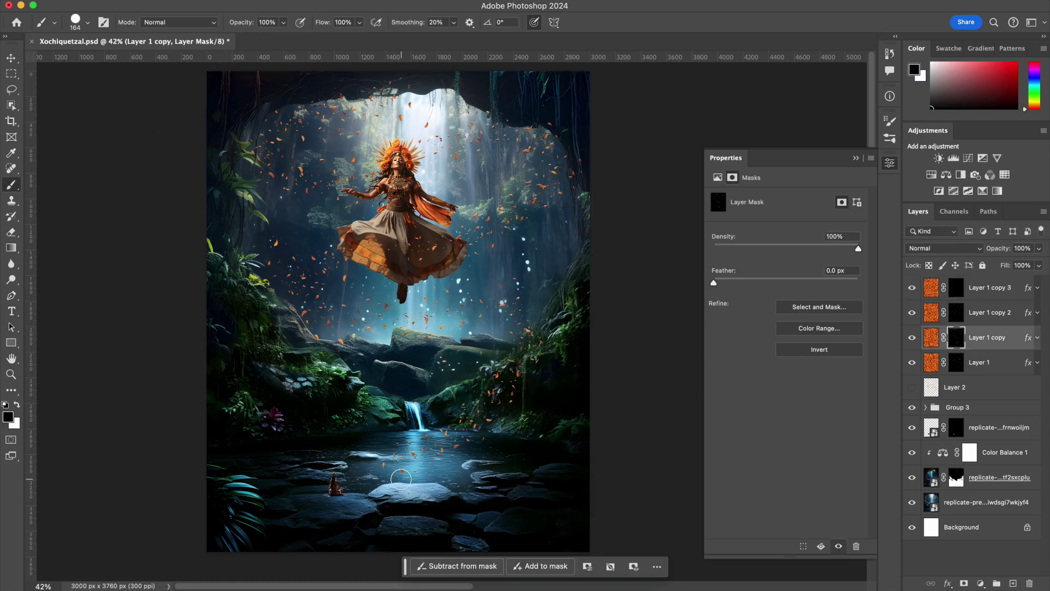
pyautogui.click(956, 287)
pyautogui.rightClick(415, 256)
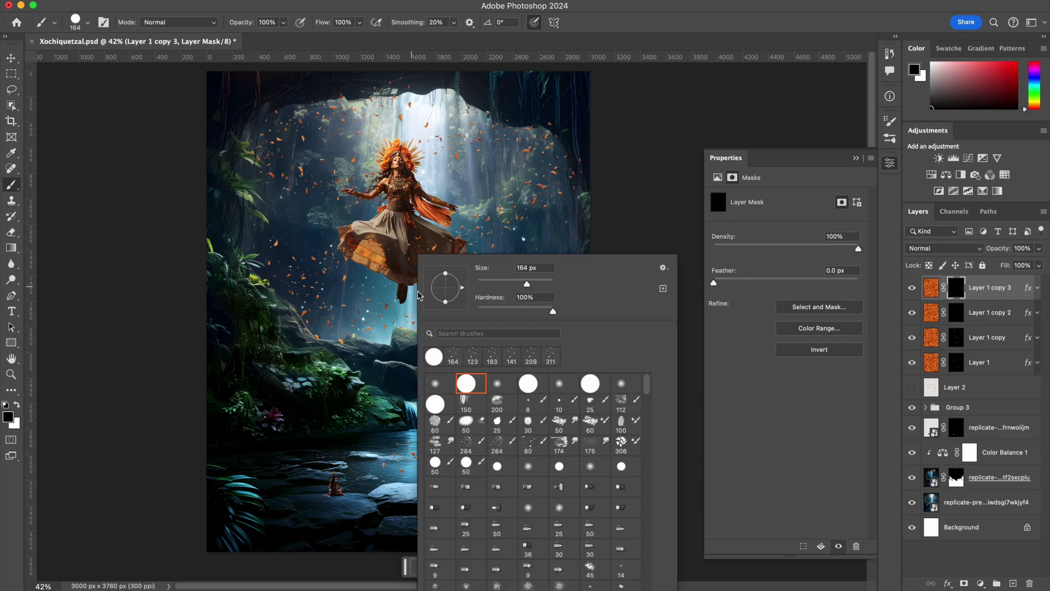
pyautogui.doubleClick(444, 356)
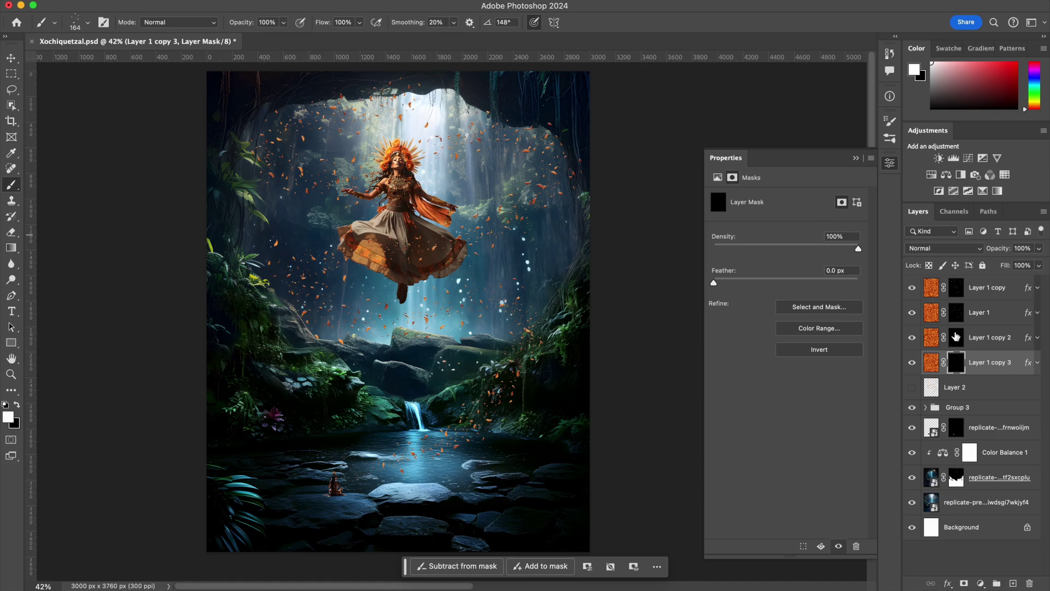
# - Group the four petal layers as 'Leaves' and paste the glowing layer style onto the copies
pyautogui.press('super+g')
pyautogui.doubleClick(954, 283)
pyautogui.write('Leaves')
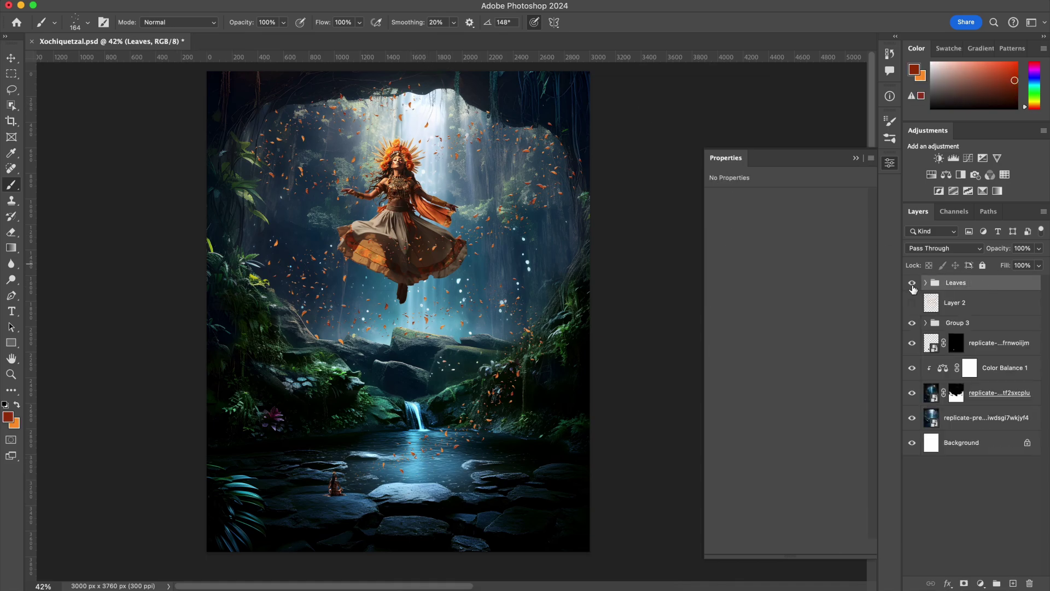
pyautogui.click(925, 282)
pyautogui.rightClick(984, 328)
pyautogui.click(944, 398)
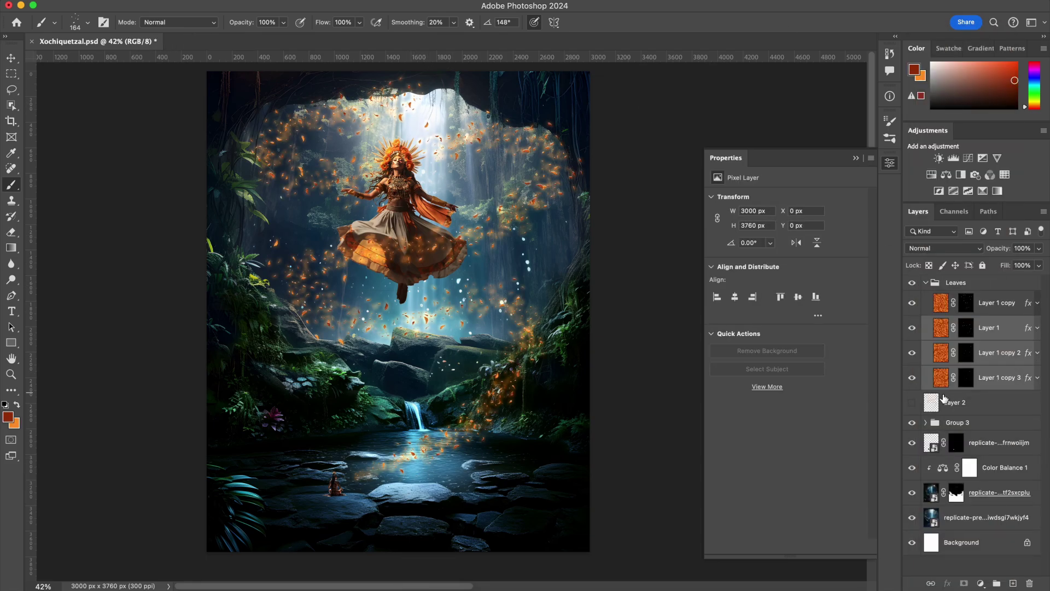
pyautogui.click(940, 328)
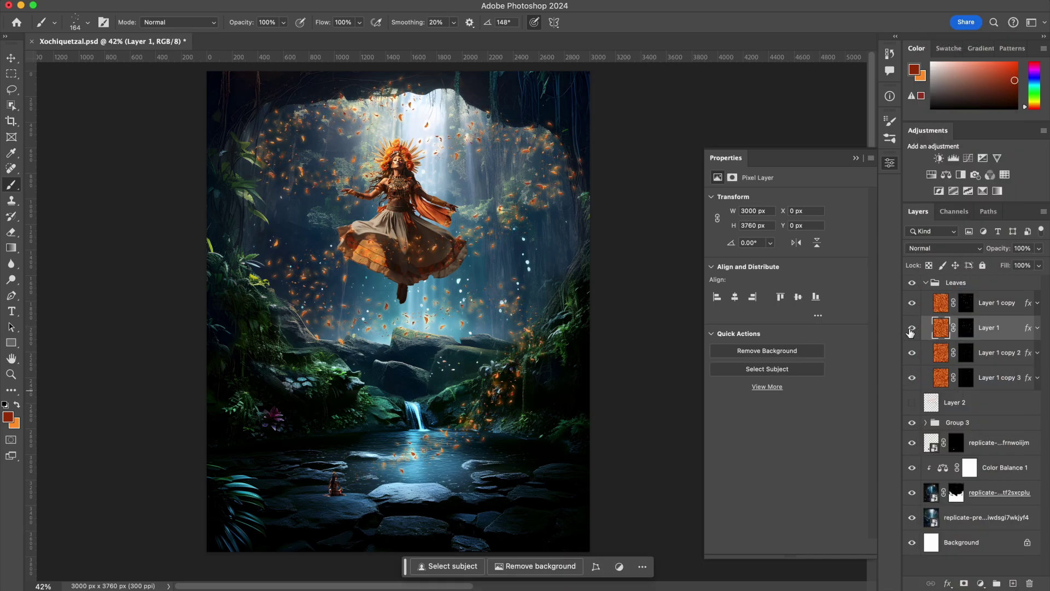
pyautogui.click(933, 286)
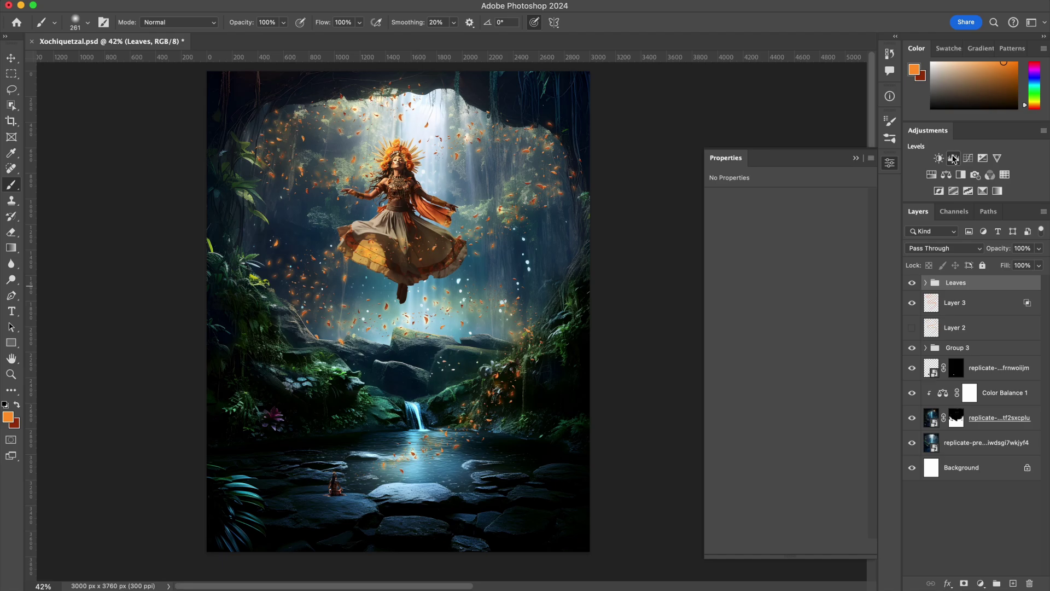
# - Brighten the petals with a clipped Levels and group everything into a 'Leaves' group
pyautogui.moveTo(861, 287); pyautogui.dragTo(807, 288)
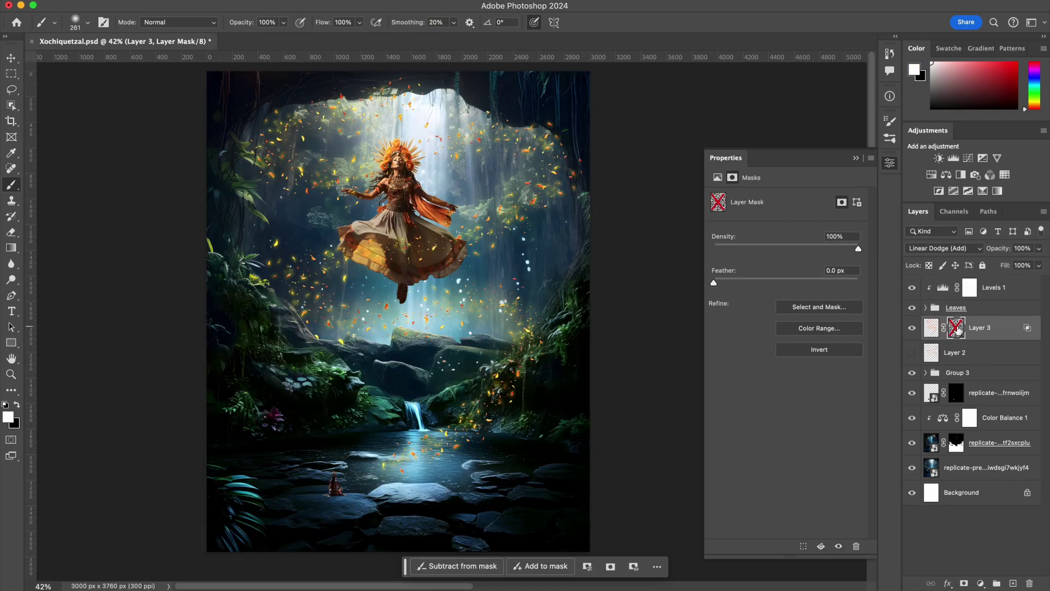
pyautogui.hotkey('ctrl', 'g')
pyautogui.doubleClick(956, 282)
pyautogui.write('Leaves')
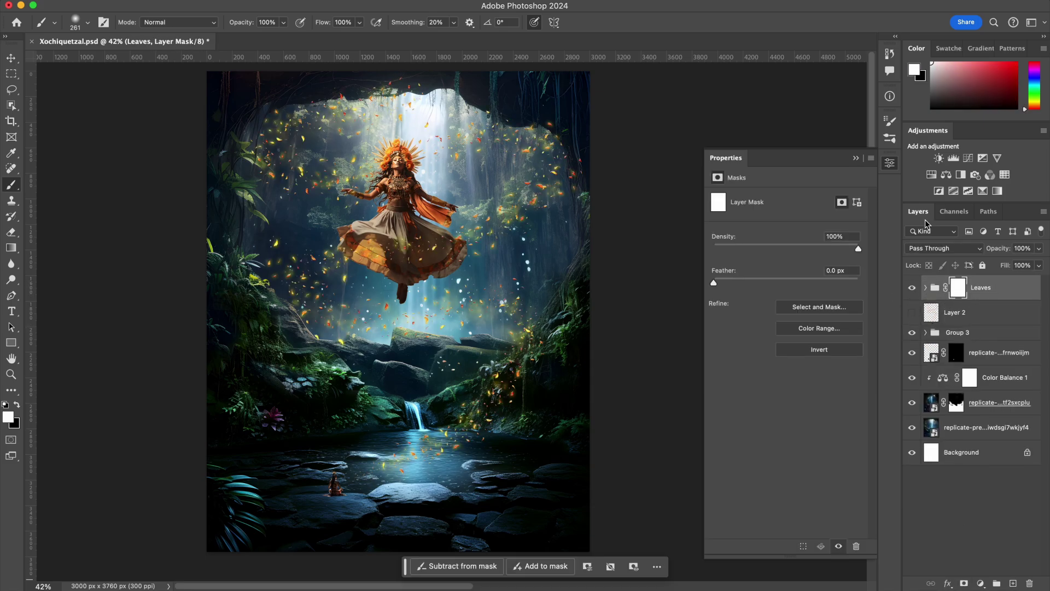
pyautogui.write('Tzitzin')
# - Add a new layer above the seated figure's layer
pyautogui.click(956, 365)
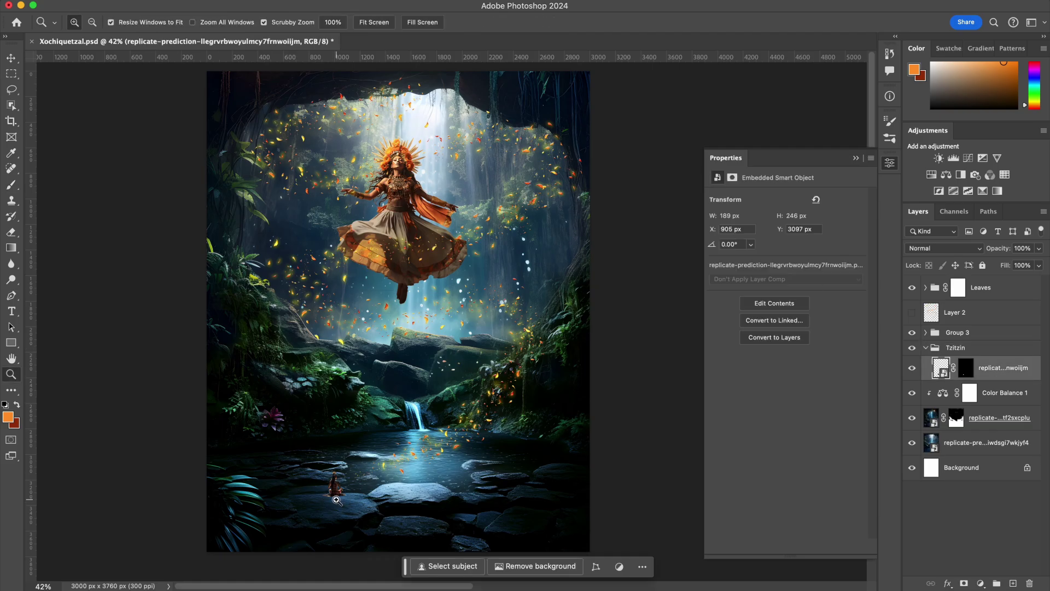
pyautogui.scroll(10, 334, 481)
pyautogui.click(1013, 582)
# - Fill the clipped layer with blue and set it to Overlay
pyautogui.keyDown('alt'); pyautogui.click(343, 187); pyautogui.keyUp('alt')
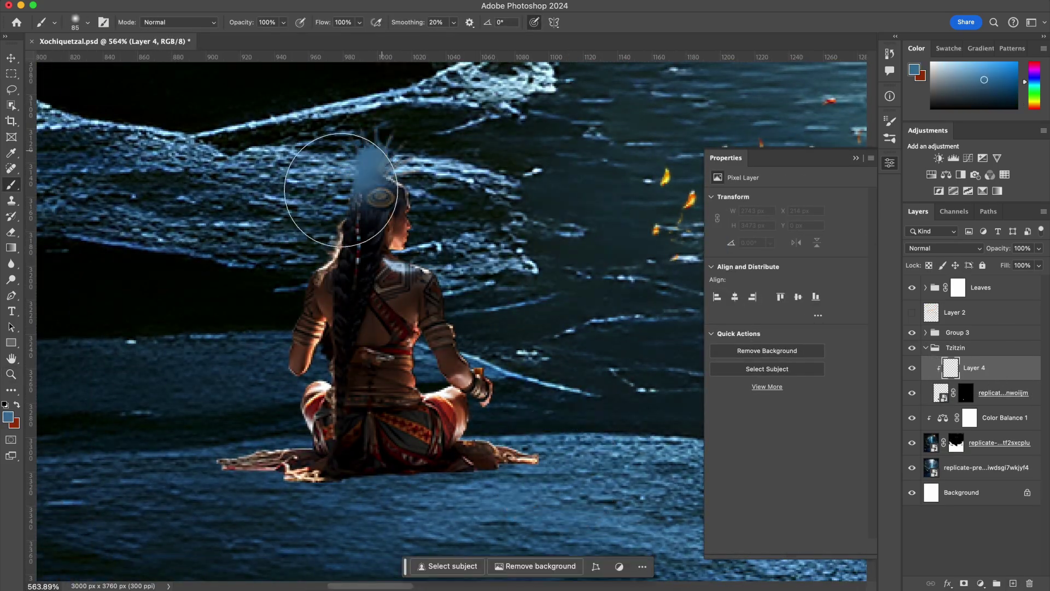
pyautogui.hotkey('alt', 'BackSpace')
pyautogui.click(943, 248)
# - On another clipped layer, zoom in and paint a new colour over the headdress
pyautogui.click(945, 409)
pyautogui.press('z')
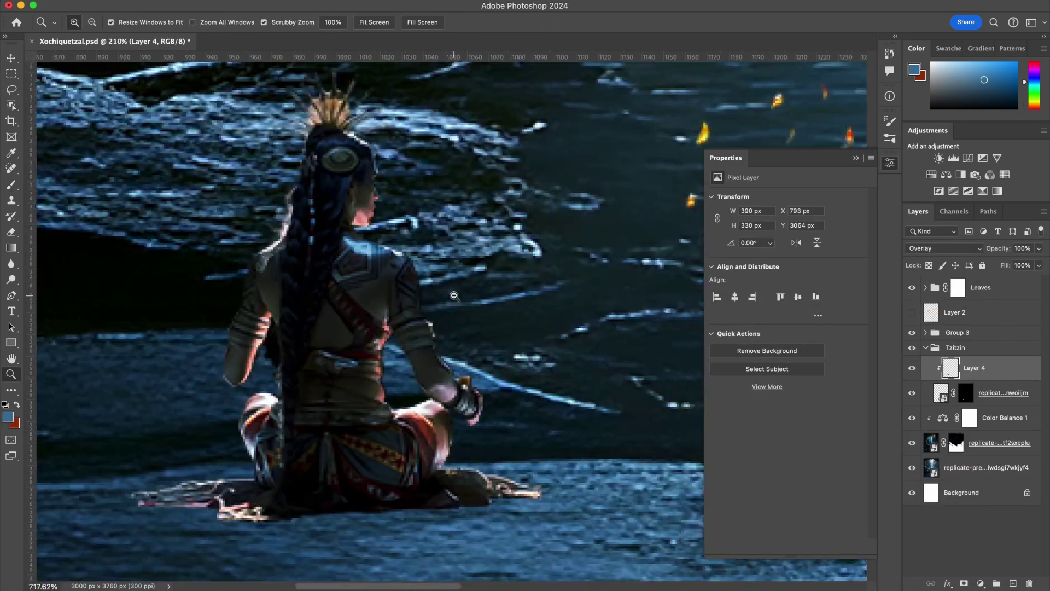
pyautogui.moveTo(415, 284); pyautogui.dragTo(438, 284)
pyautogui.click(7, 417)
pyautogui.click(858, 157)
pyautogui.press('b')
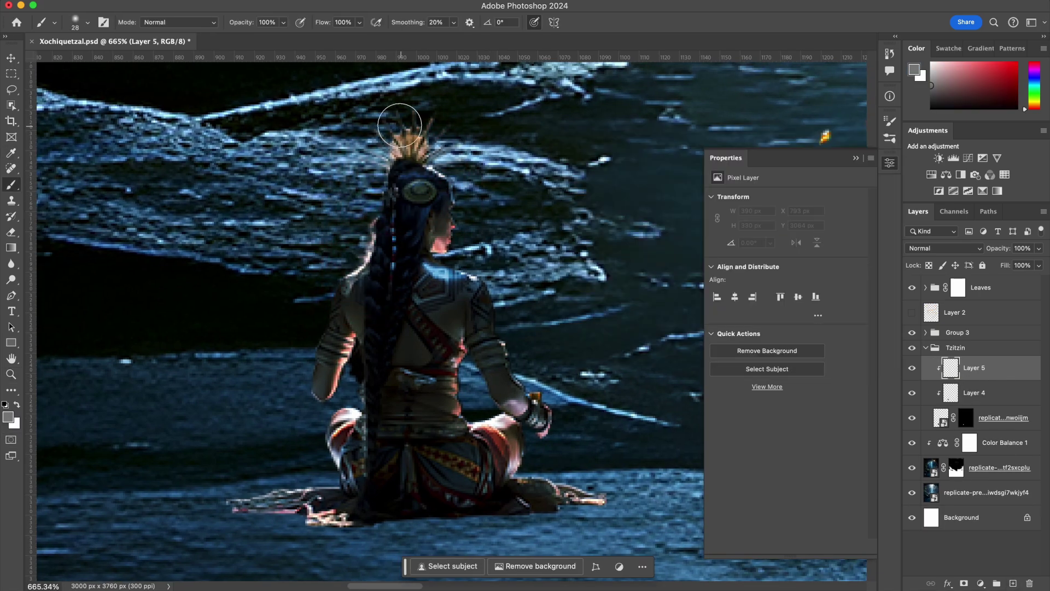
pyautogui.moveTo(398, 113)
pyautogui.mouseDown()
pyautogui.moveTo(403, 230)
pyautogui.moveTo(339, 371)
pyautogui.mouseUp()
# - Set that layer to Linear Burn at 40% and darken the skirt, arm and hair
pyautogui.click(944, 247)
pyautogui.click(941, 319)
pyautogui.press('4')
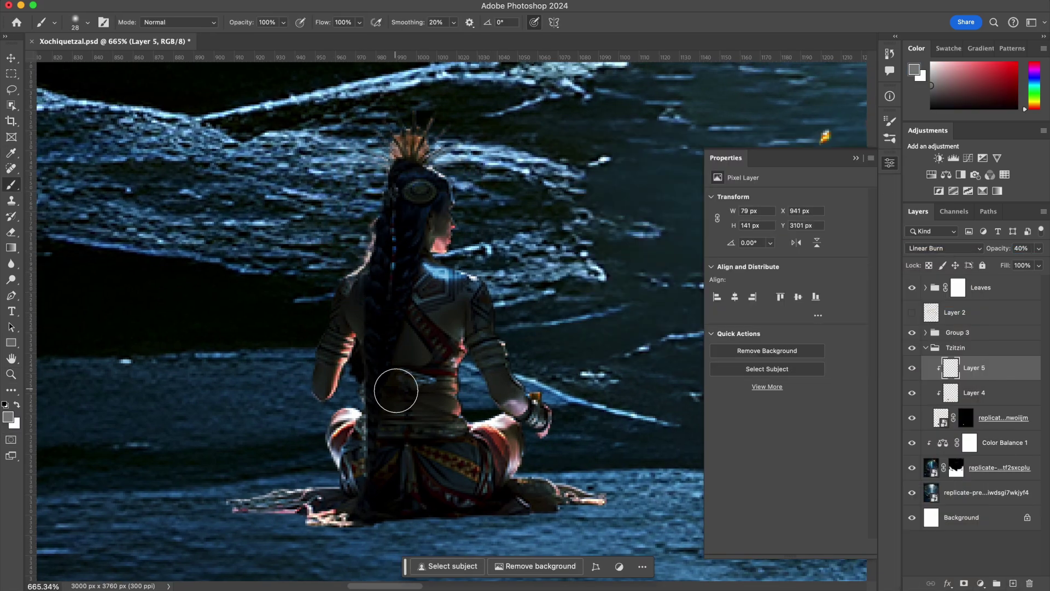
pyautogui.moveTo(472, 473)
pyautogui.mouseDown()
pyautogui.moveTo(509, 399)
pyautogui.moveTo(493, 350)
pyautogui.mouseUp()
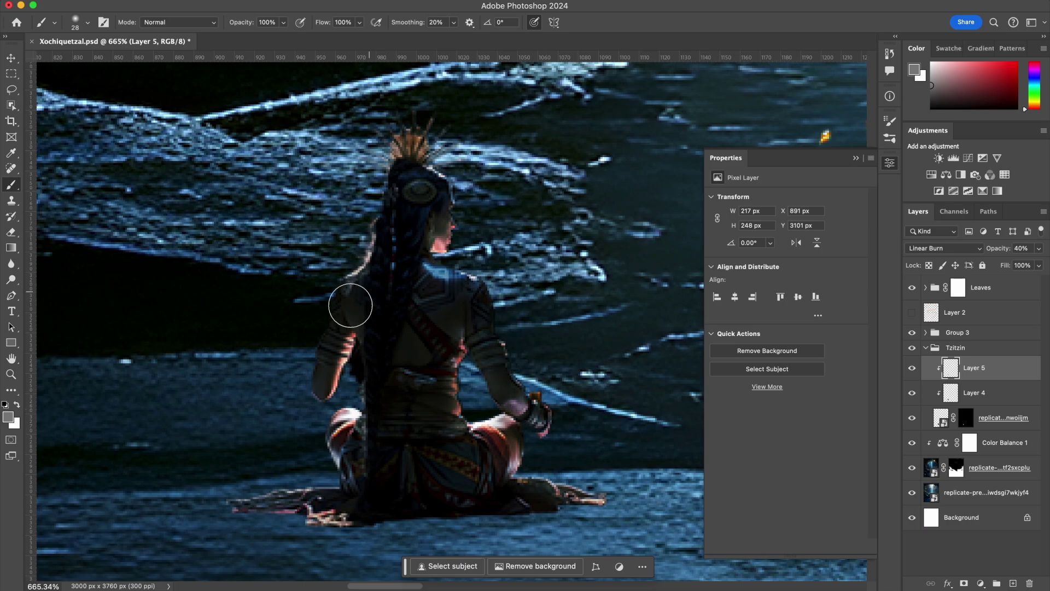
pyautogui.moveTo(352, 306); pyautogui.dragTo(344, 426)
pyautogui.moveTo(387, 253); pyautogui.dragTo(443, 197)
pyautogui.press('e')
pyautogui.moveTo(375, 234); pyautogui.dragTo(366, 235)
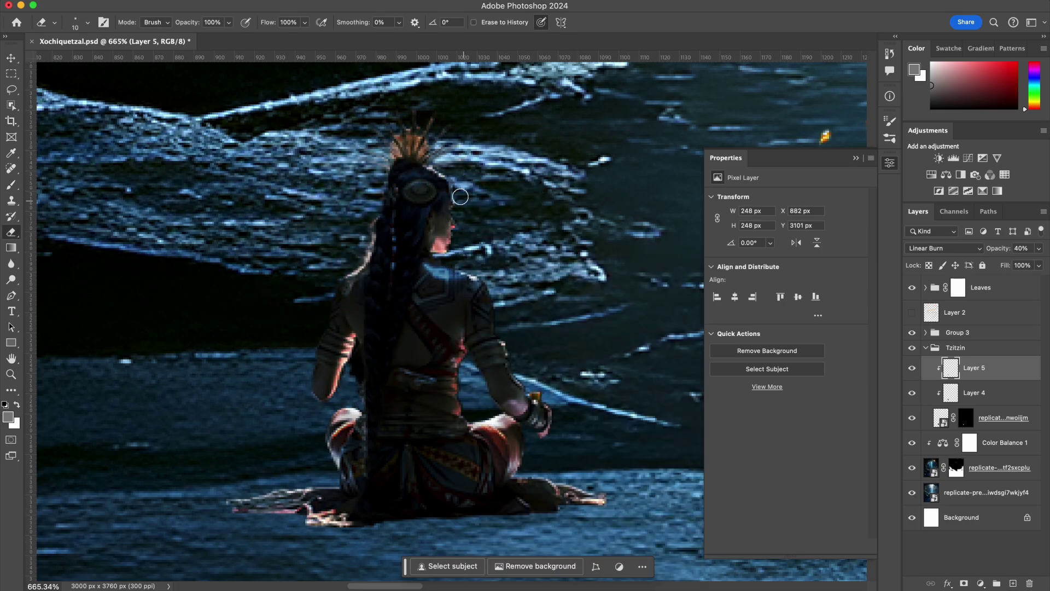
pyautogui.moveTo(912, 368); pyautogui.dragTo(912, 393)
# - Hide Layers 4 and 5, then paint sampled dark brown near the knee in Normal mode
pyautogui.press('b')
pyautogui.click(1001, 418)
pyautogui.click(1012, 583)
pyautogui.keyDown('alt'); pyautogui.click(339, 333); pyautogui.keyUp('alt')
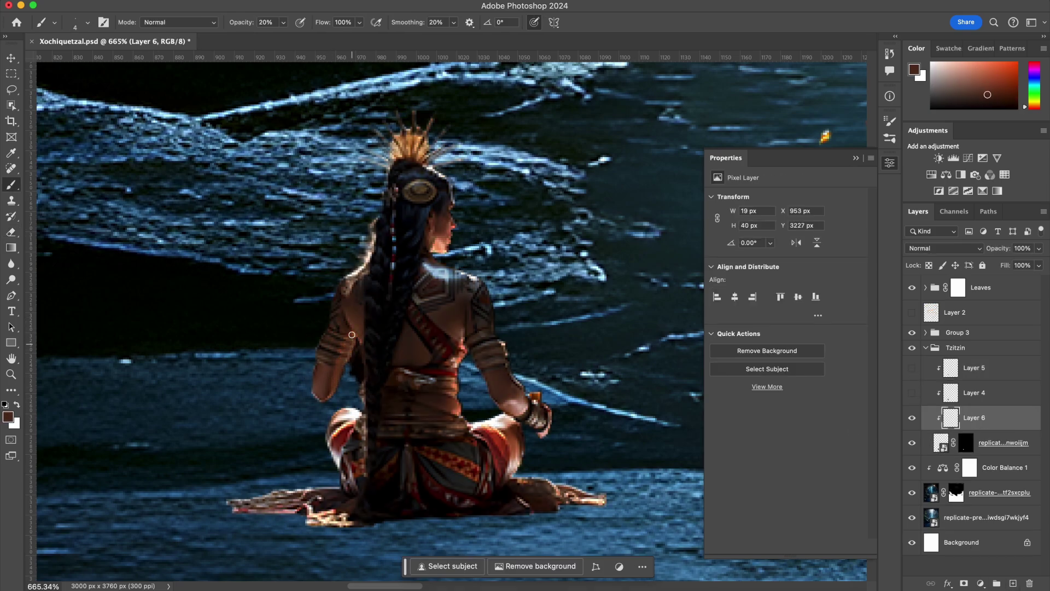
pyautogui.click(943, 247)
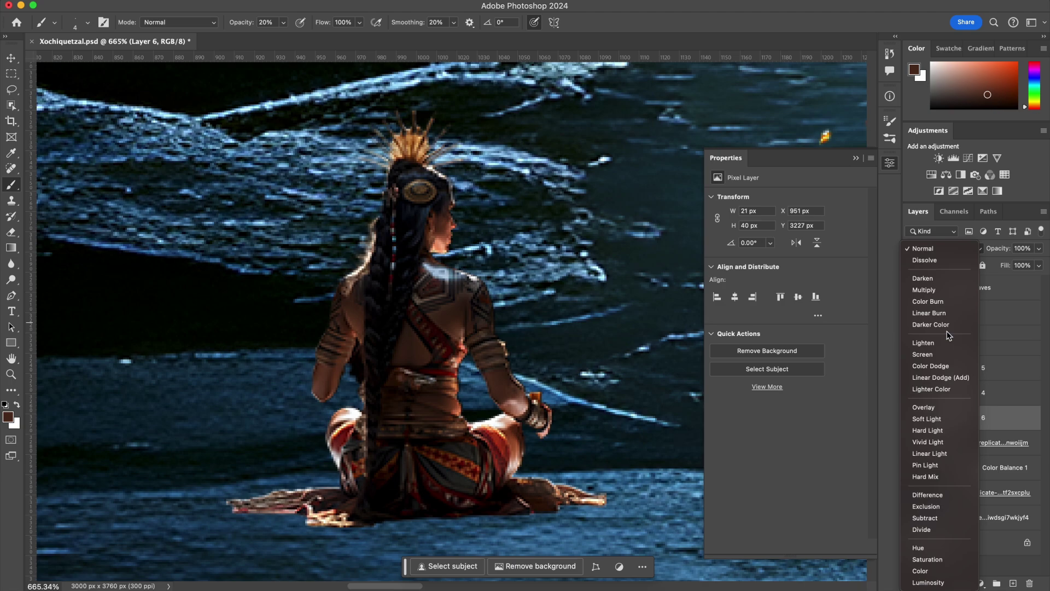
pyautogui.click(324, 381)
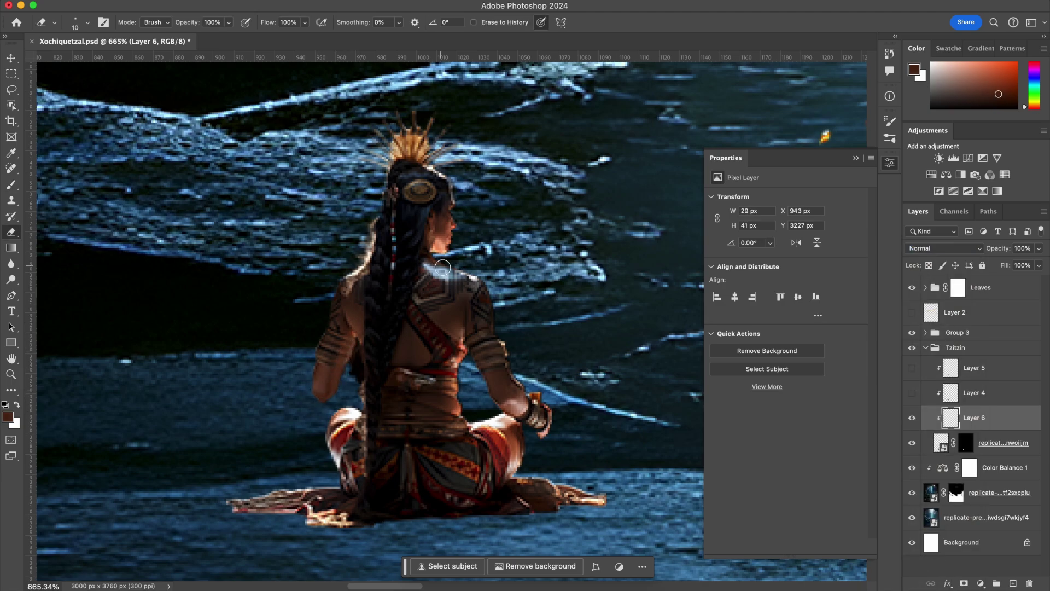
pyautogui.keyDown('alt'); pyautogui.click(350, 410); pyautogui.keyUp('alt')
pyautogui.moveTo(350, 410)
pyautogui.mouseDown()
pyautogui.moveTo(358, 416)
pyautogui.moveTo(334, 420)
pyautogui.mouseUp()
# - Paint sampled reds and browns over the knee and extend the drape to the right foot
pyautogui.keyDown('alt'); pyautogui.click(328, 417); pyautogui.keyUp('alt')
pyautogui.keyDown('alt'); pyautogui.click(333, 418); pyautogui.keyUp('alt')
pyautogui.keyDown('alt'); pyautogui.click(345, 484); pyautogui.keyUp('alt')
pyautogui.moveTo(338, 462); pyautogui.dragTo(335, 444)
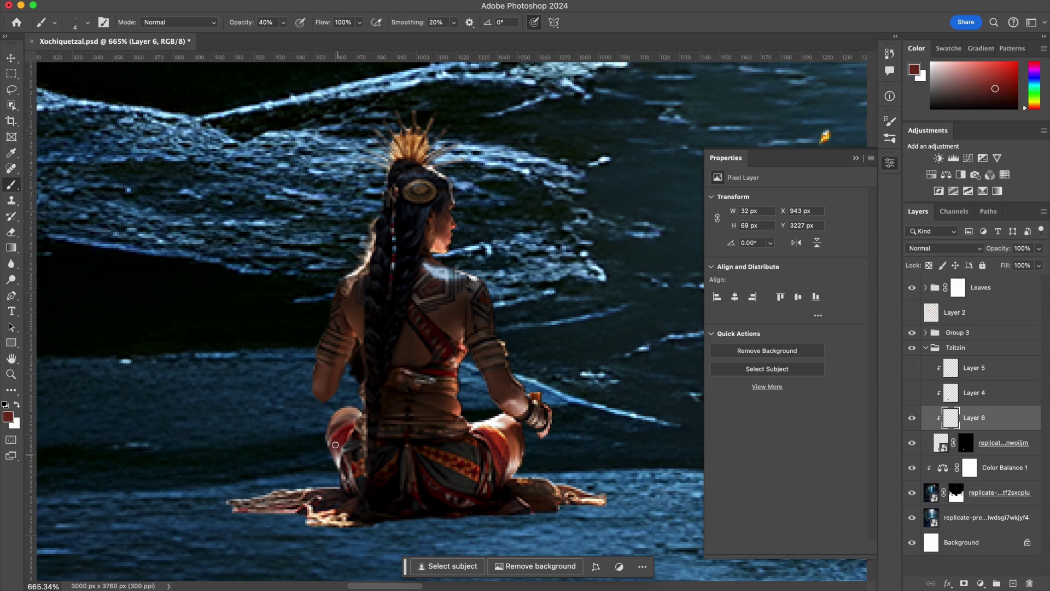
pyautogui.keyDown('alt'); pyautogui.click(345, 495); pyautogui.keyUp('alt')
pyautogui.moveTo(235, 502); pyautogui.dragTo(315, 516)
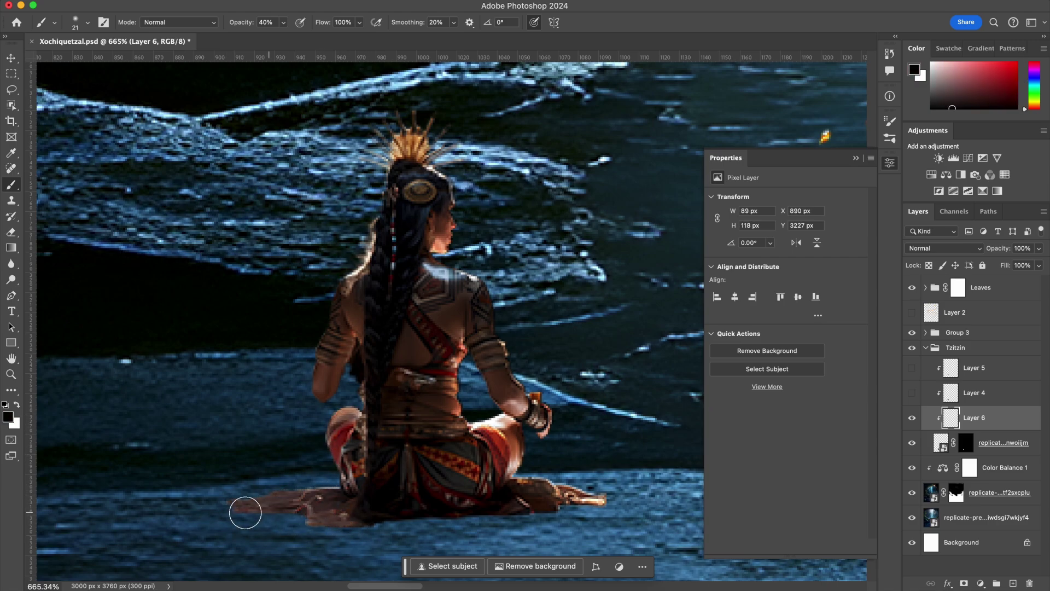
pyautogui.moveTo(245, 512); pyautogui.dragTo(593, 495)
pyautogui.keyDown('alt'); pyautogui.click(541, 494); pyautogui.keyUp('alt')
pyautogui.keyDown('alt'); pyautogui.click(580, 506); pyautogui.keyUp('alt')
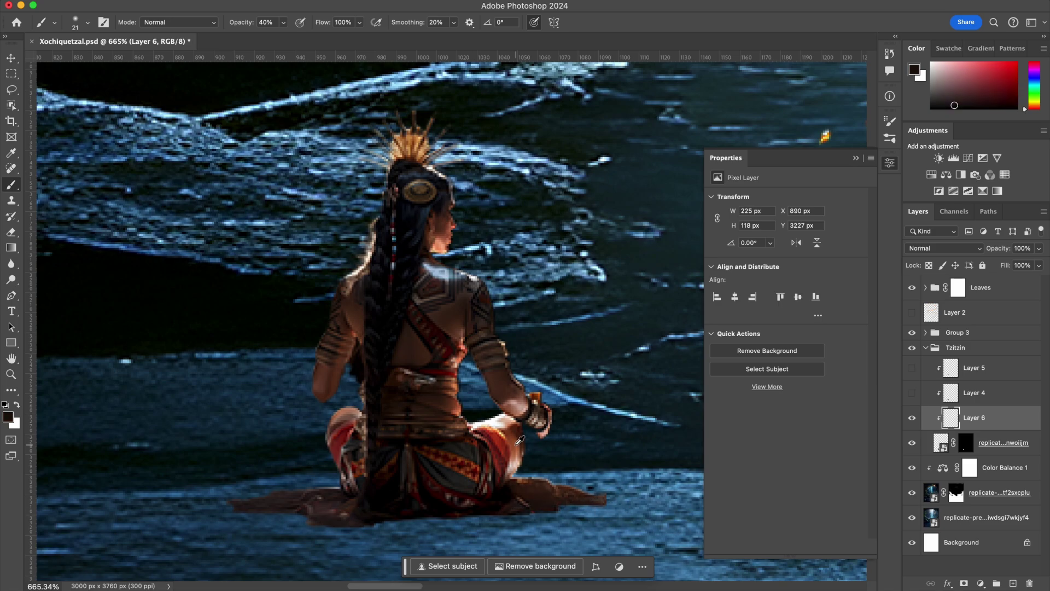
pyautogui.press('[')
pyautogui.press('[')
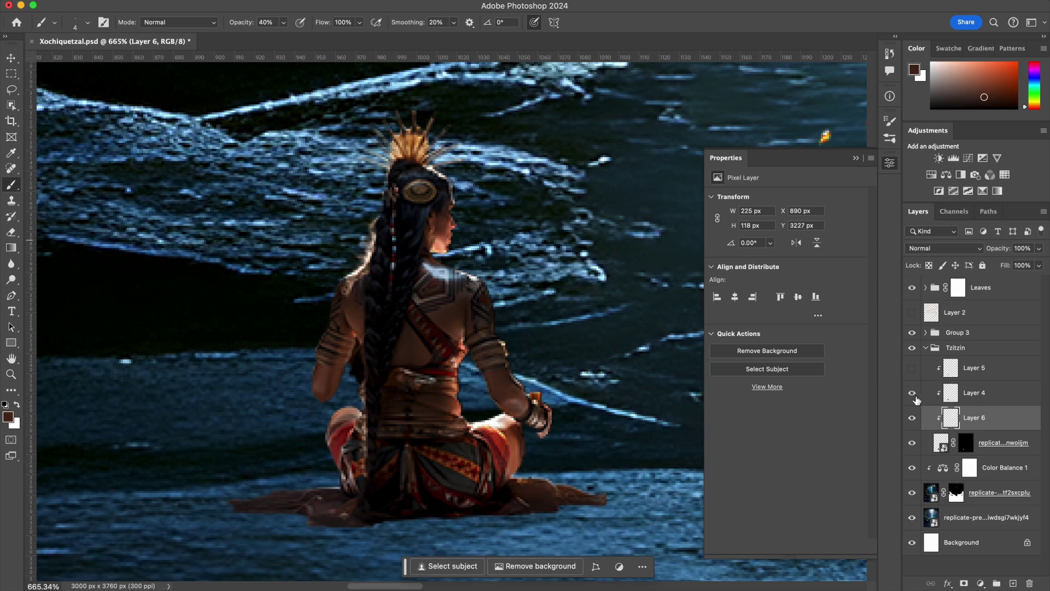
# - Show and select Layer 5 again with the Eraser ready
pyautogui.click(911, 367)
pyautogui.click(974, 368)
pyautogui.press('e')
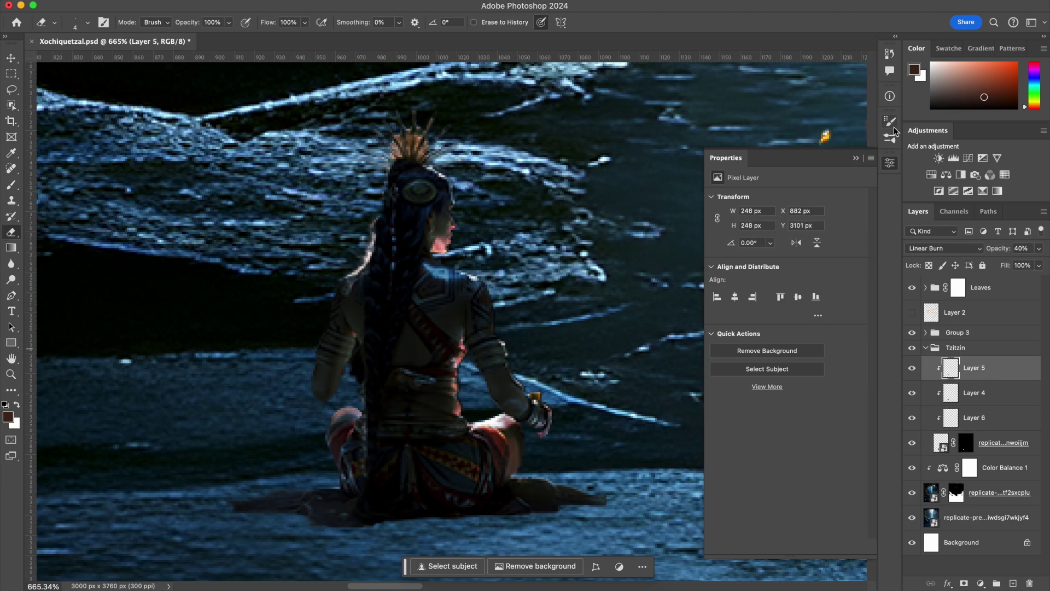
# - Add a Levels adjustment that brightens the figure's highlights, with its mask inverted to hide it
pyautogui.click(953, 158)
pyautogui.moveTo(860, 287); pyautogui.dragTo(793, 287)
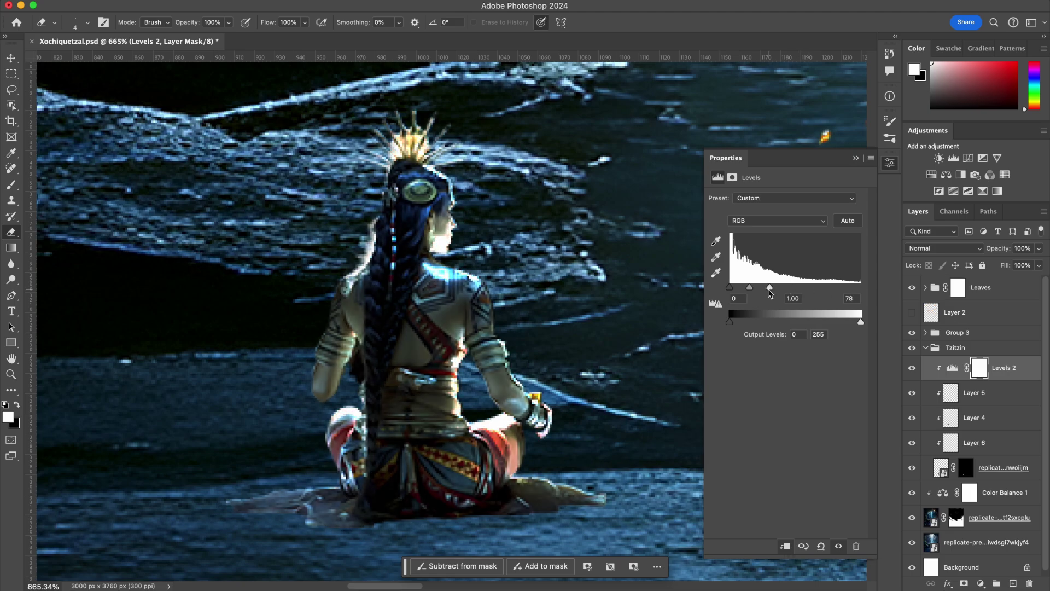
pyautogui.hotkey('ctrl', 'i')
# - Choose a smaller soft brush and select the Layer 1 copy layer
pyautogui.press('b')
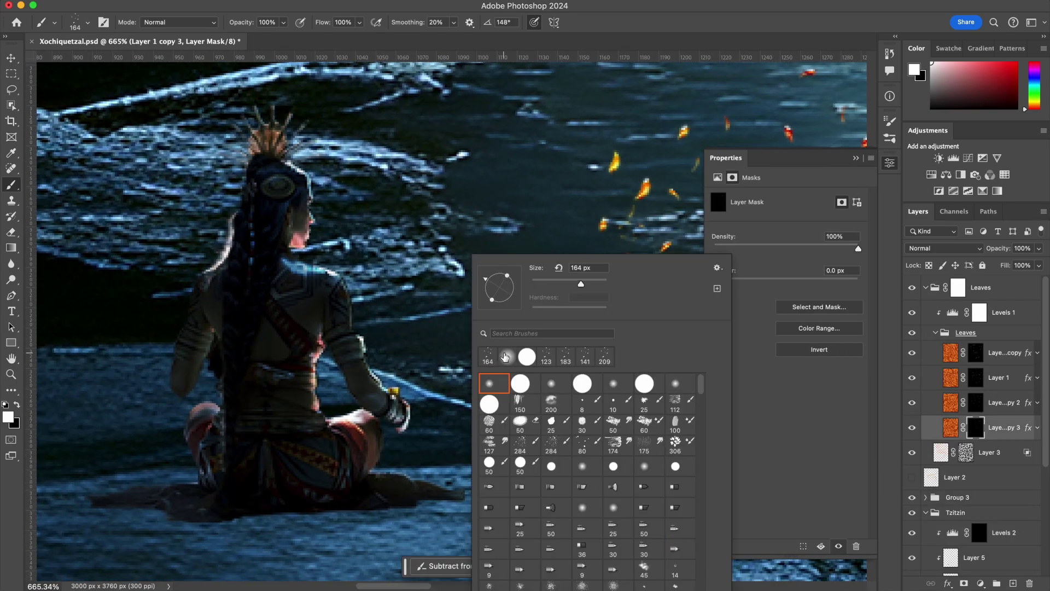
pyautogui.doubleClick(505, 356)
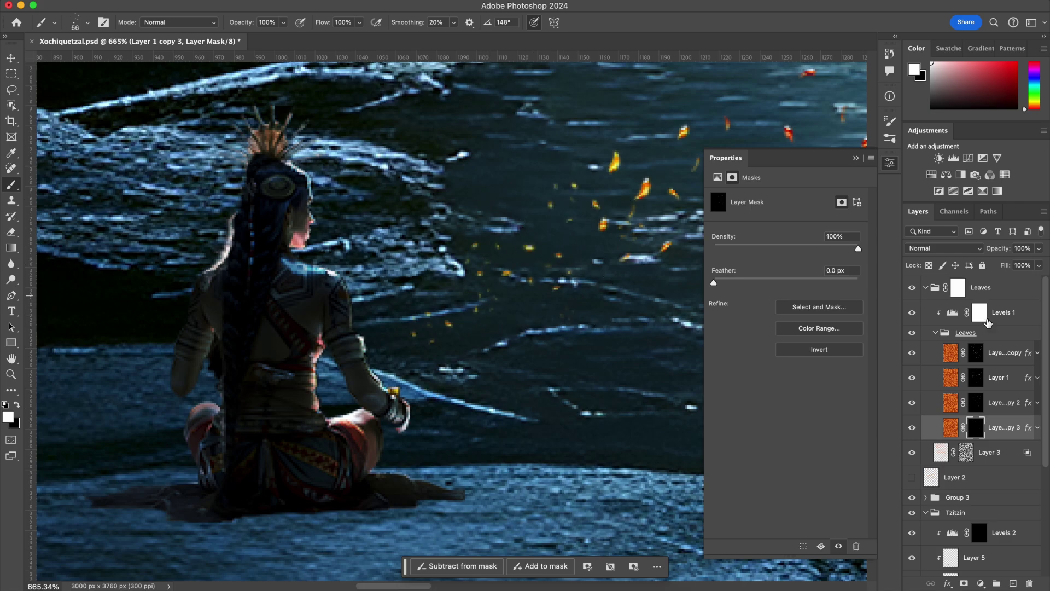
pyautogui.hotkey('alt', ']')
pyautogui.hotkey('alt', ']')
pyautogui.hotkey('alt', ']')
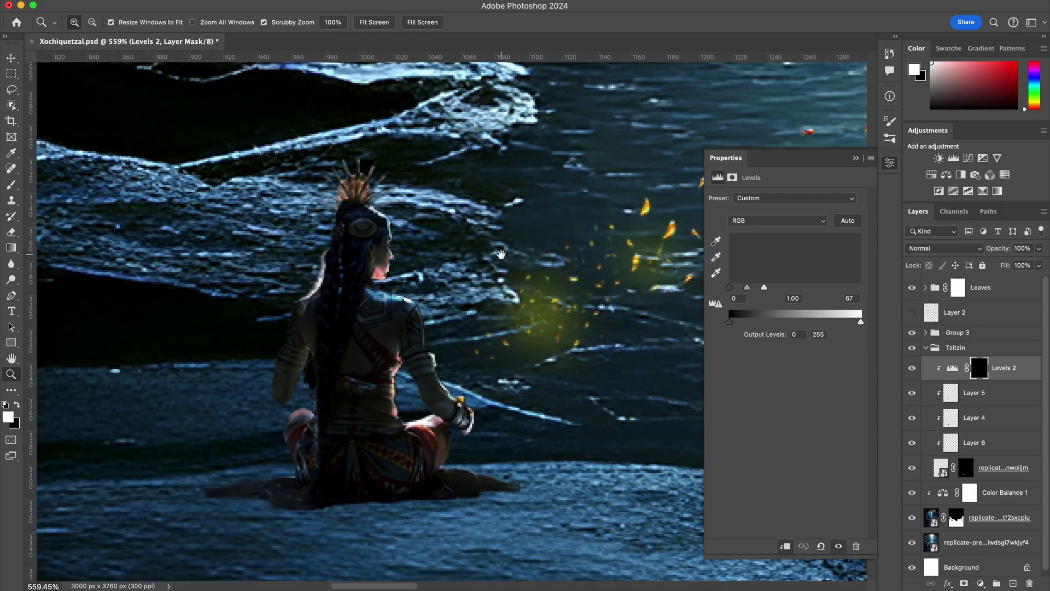
# - Pick orange as the painting colour and set up a soft brush for rim light
pyautogui.moveTo(1034, 103); pyautogui.dragTo(1034, 105)
pyautogui.press('b')
pyautogui.rightClick(418, 220)
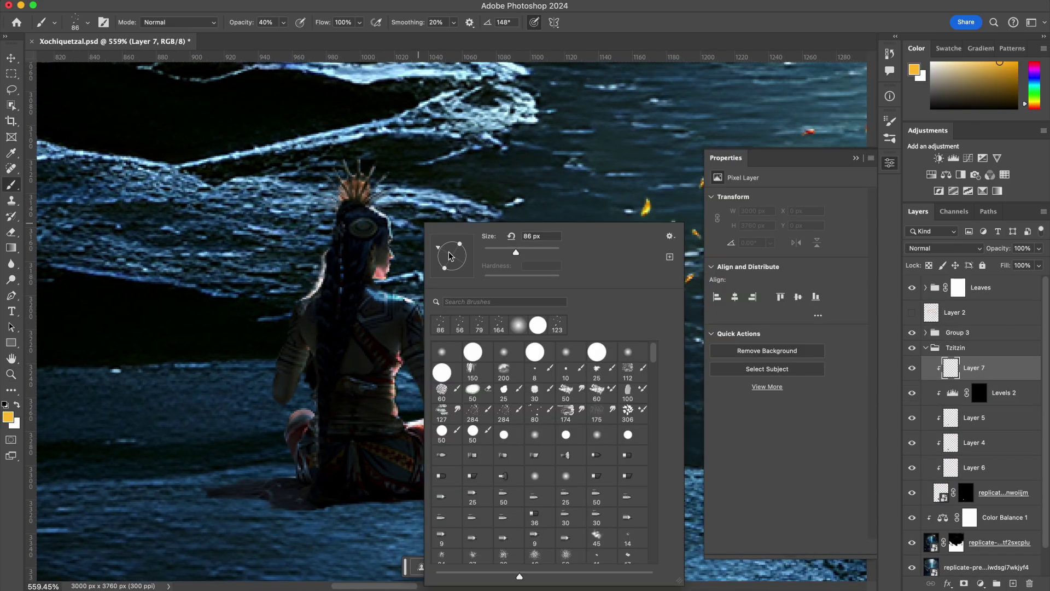
pyautogui.press('Escape')
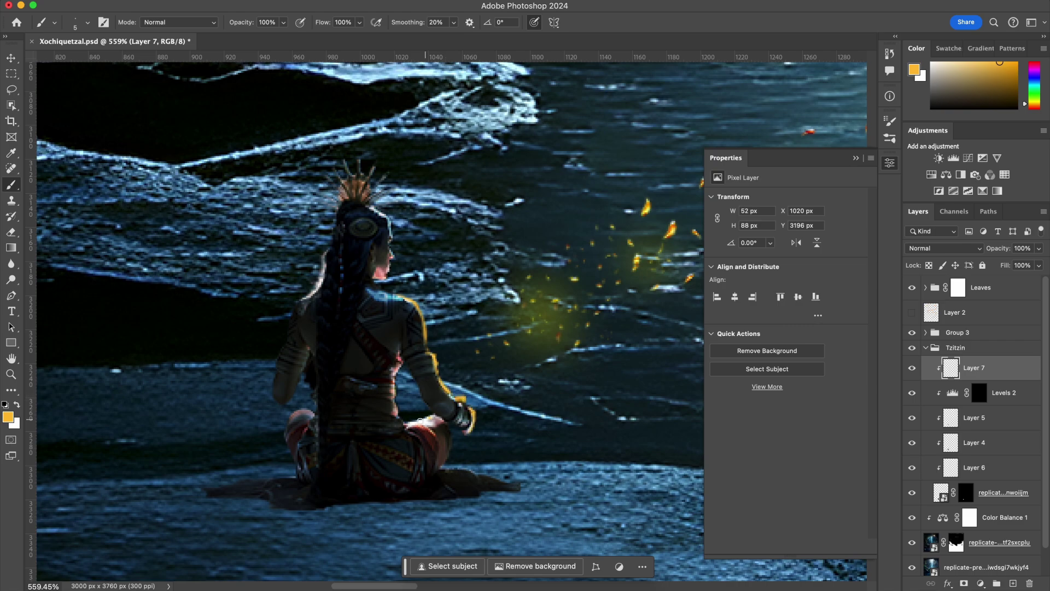
# - Set Layer 7 to Screen blend and soften its painted light with the Blur tool
pyautogui.click(944, 248)
pyautogui.click(944, 348)
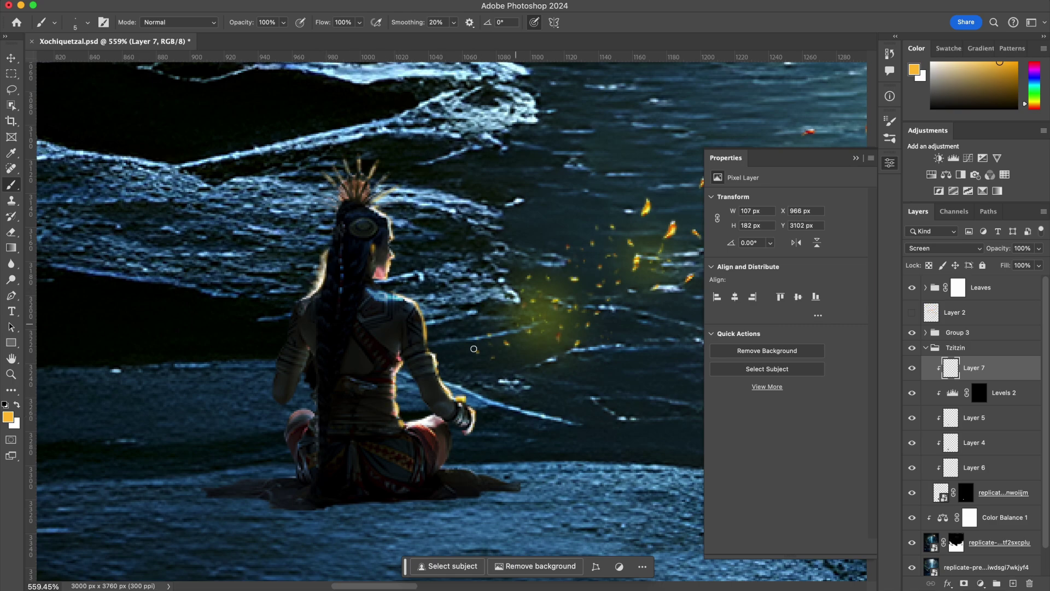
pyautogui.press('r')
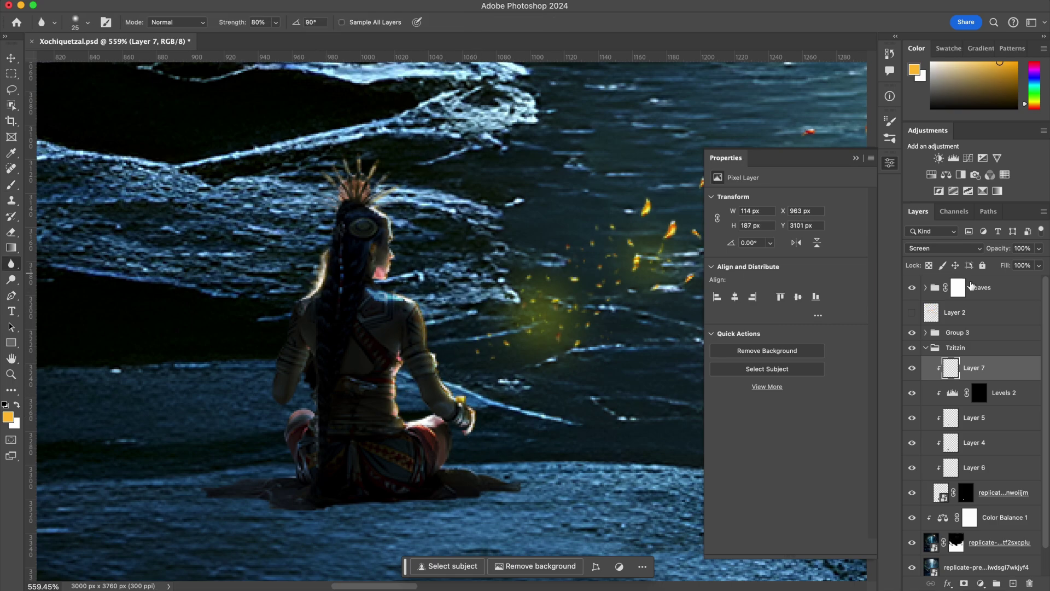
# - Add Layer 8 for more orange rim light and collapse the Tzitzin group
pyautogui.hotkey('ctrl', 'shift', 'alt', 'n')
pyautogui.press('b')
pyautogui.write('42')
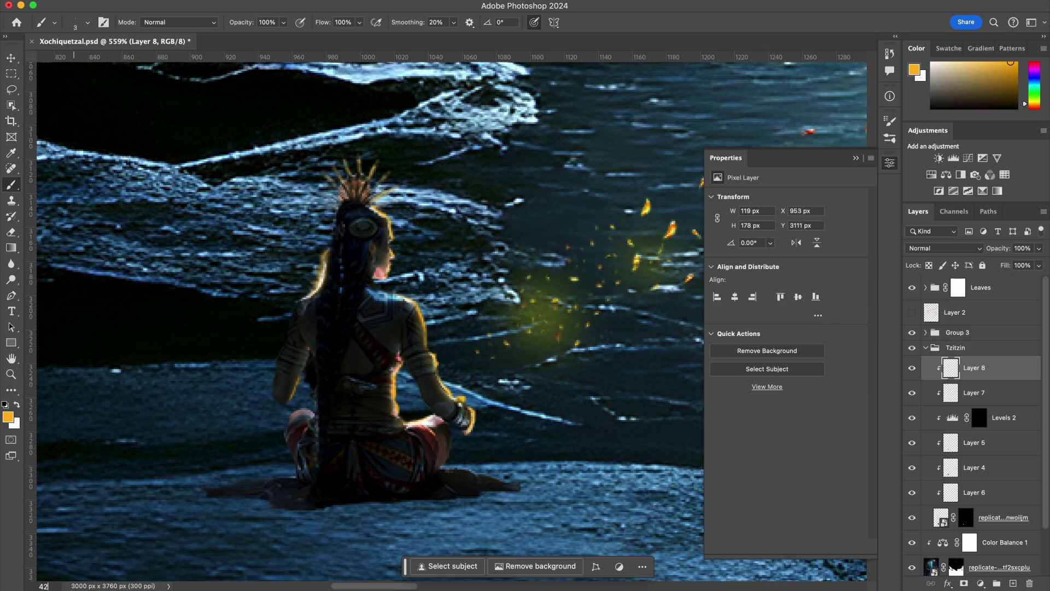
pyautogui.hotkey('ctrl', '0')
pyautogui.press('z')
pyautogui.click(925, 348)
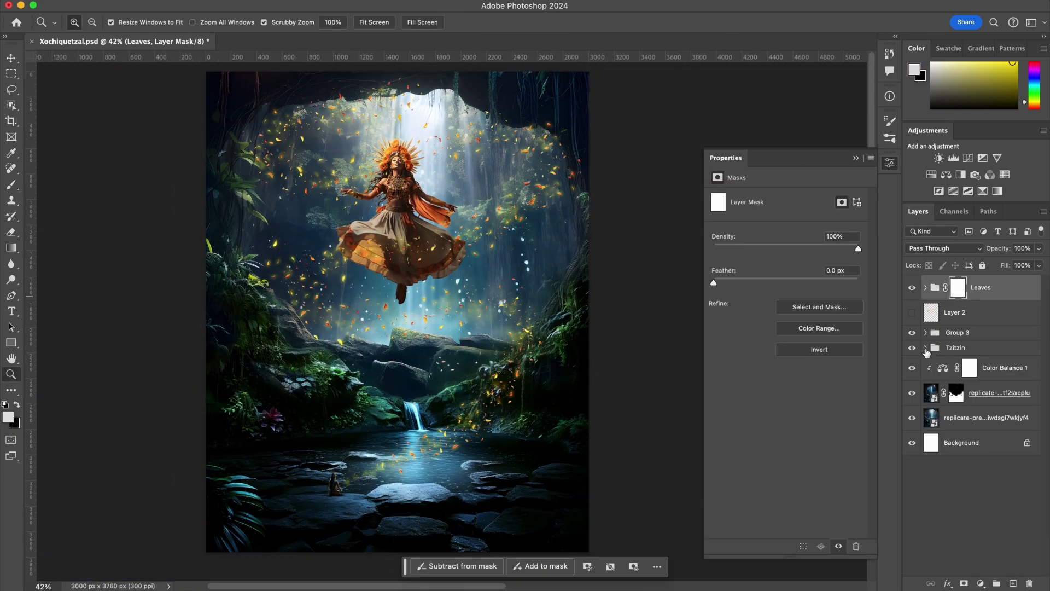
# - Fill the seated woman's shadow shape in black and drop the selection
pyautogui.click(926, 348)
pyautogui.press('b')
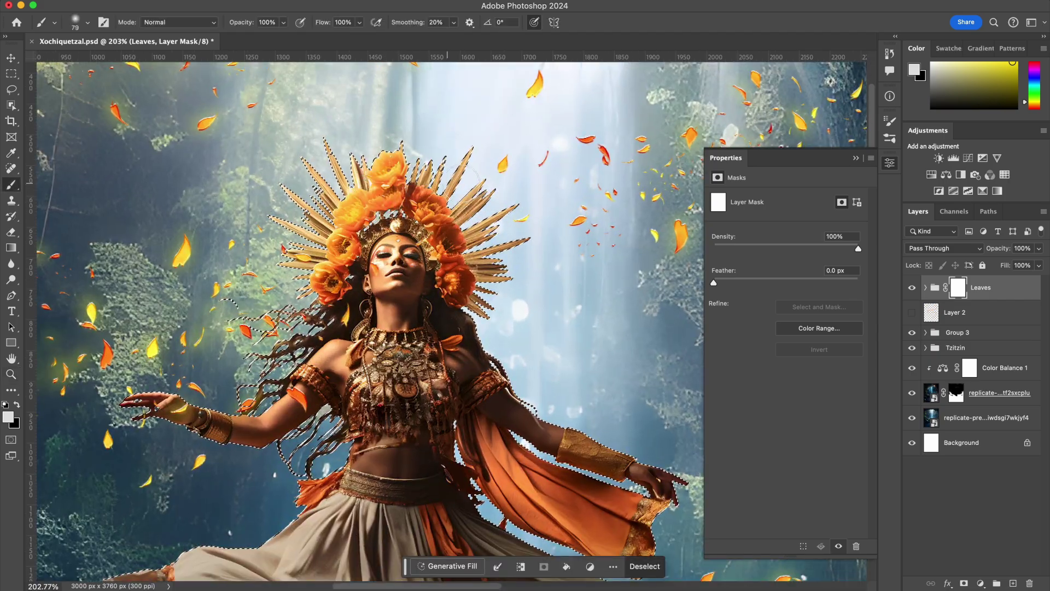
pyautogui.press('x')
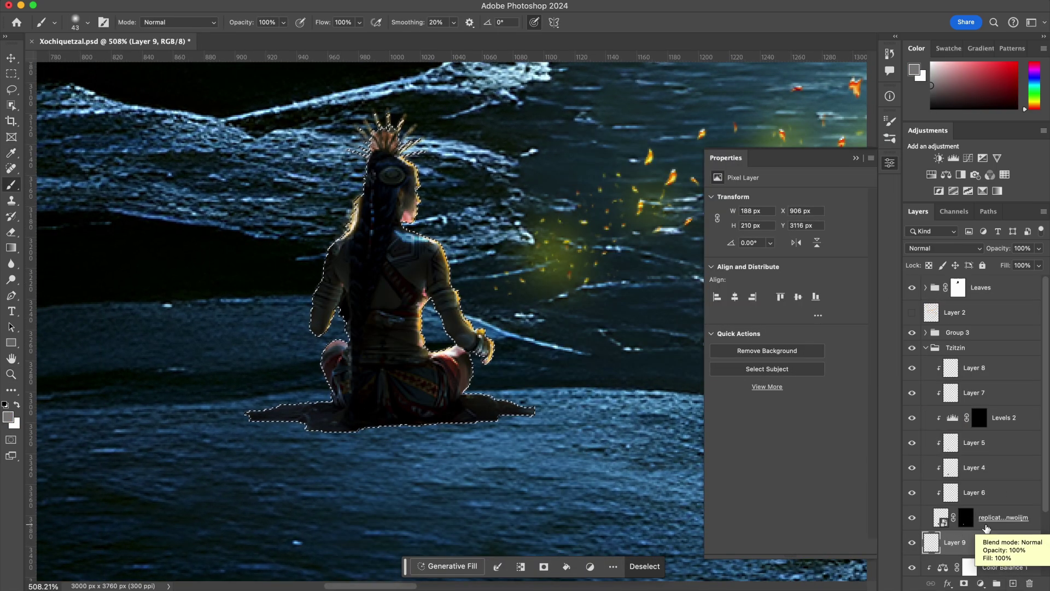
pyautogui.hotkey('ctrl', 'd')
pyautogui.press('e')
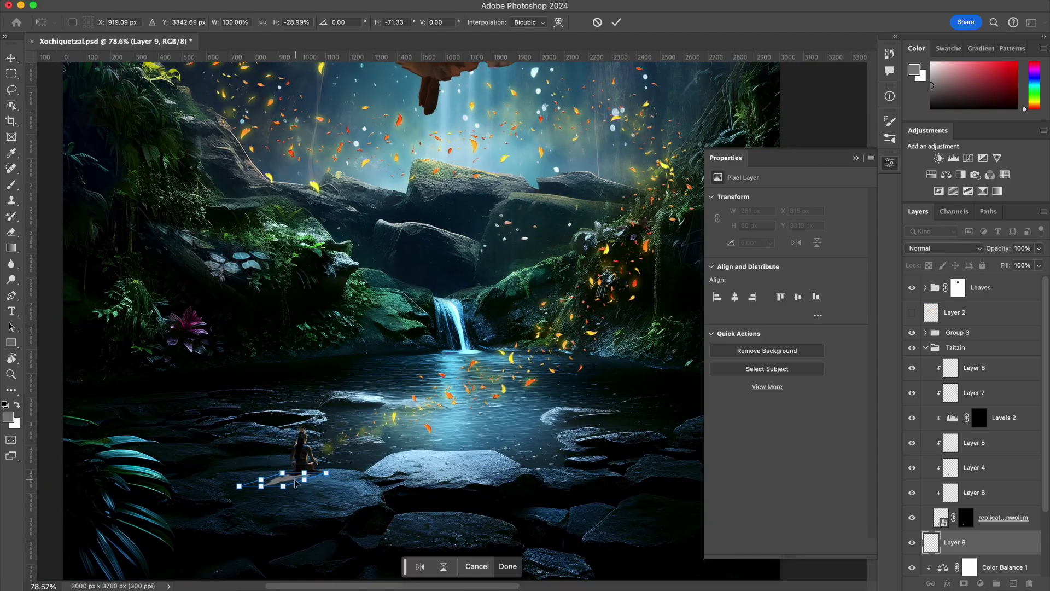
# - Lay the shadow flat across the rock, duplicate it at 50% opacity, then blur and erase it
pyautogui.moveTo(295, 483); pyautogui.dragTo(282, 481)
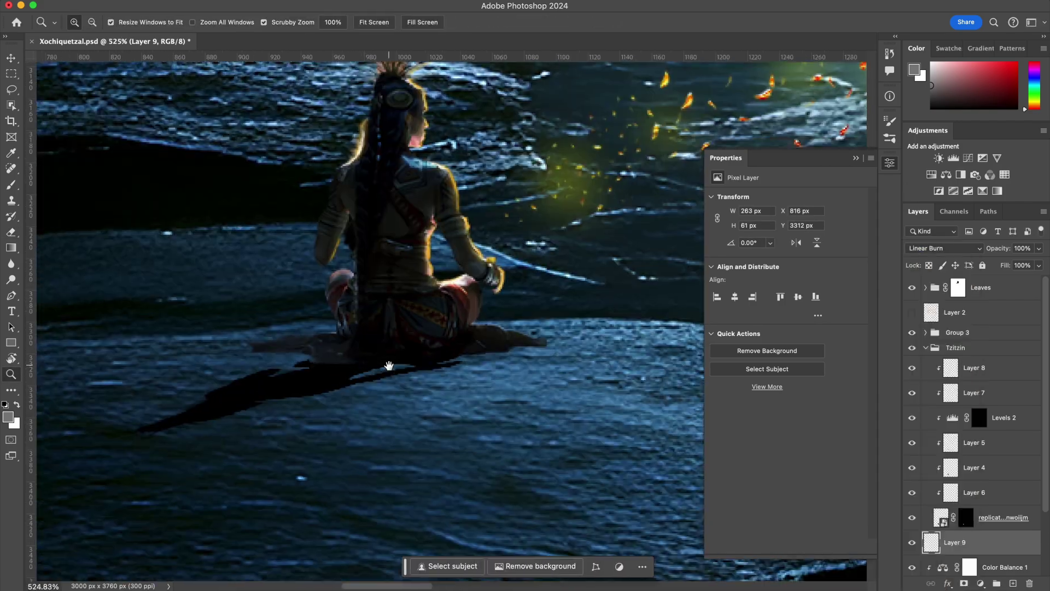
pyautogui.moveTo(389, 366); pyautogui.dragTo(490, 335)
pyautogui.hotkey('ctrl', 'j')
pyautogui.press('5')
pyautogui.press('r')
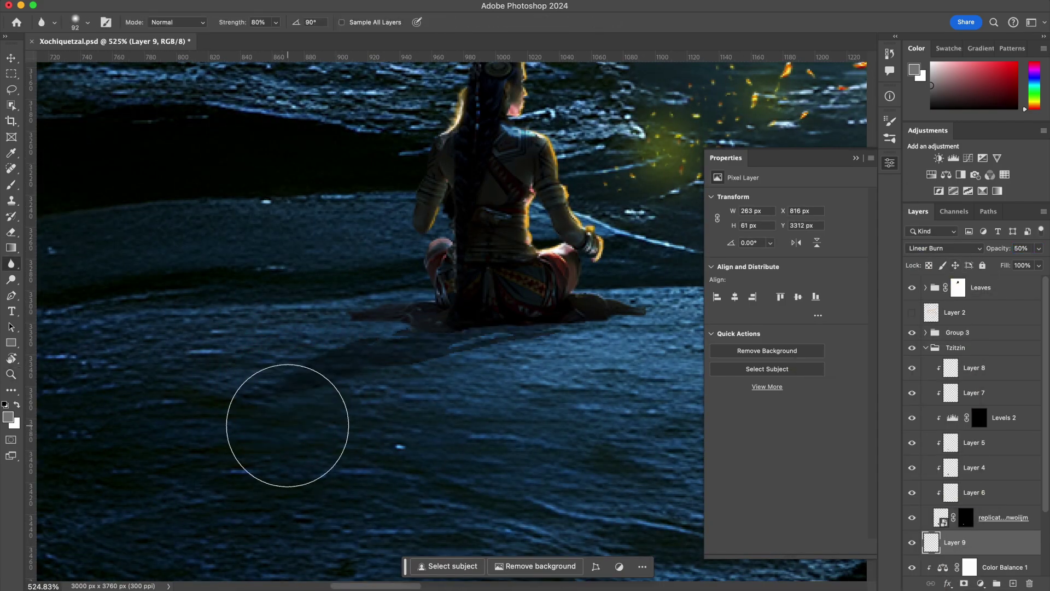
pyautogui.scroll(-3, 522, 257)
pyautogui.press('e')
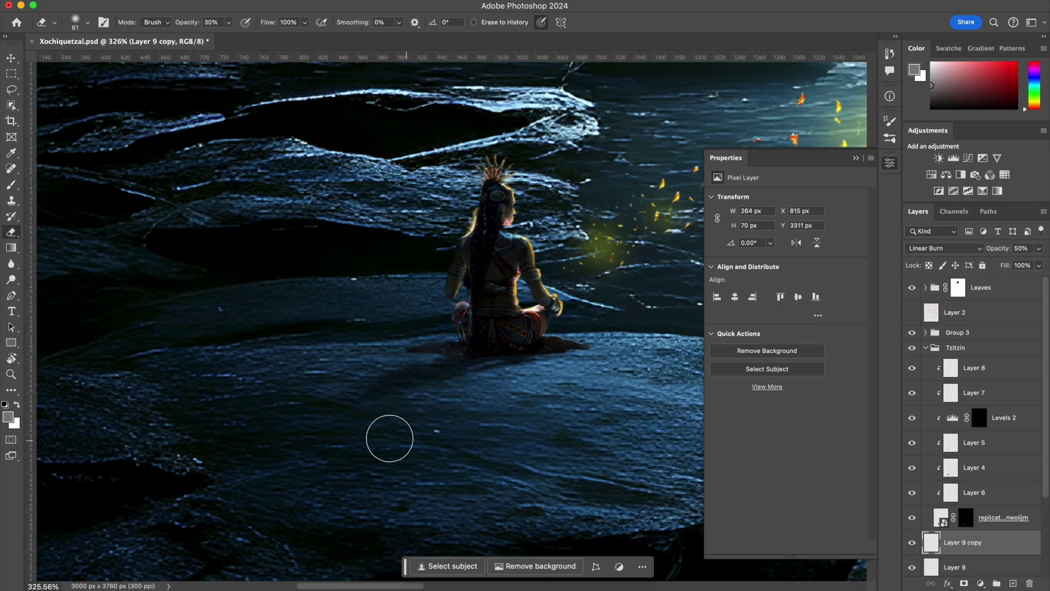
# - Reshape the shadow copy with Free Transform so it stretches across the rock
pyautogui.hotkey('ctrl', 't')
pyautogui.moveTo(390, 438); pyautogui.dragTo(251, 438)
pyautogui.moveTo(492, 437); pyautogui.dragTo(549, 462)
pyautogui.moveTo(240, 438); pyautogui.dragTo(242, 469)
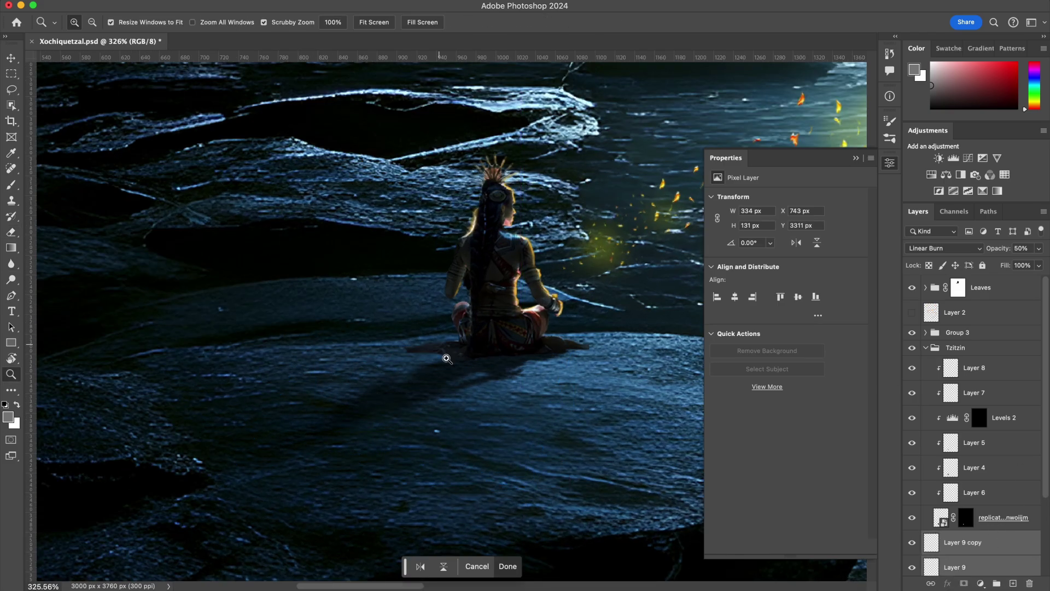
pyautogui.press('Return')
pyautogui.scroll(-10, 561, 358)
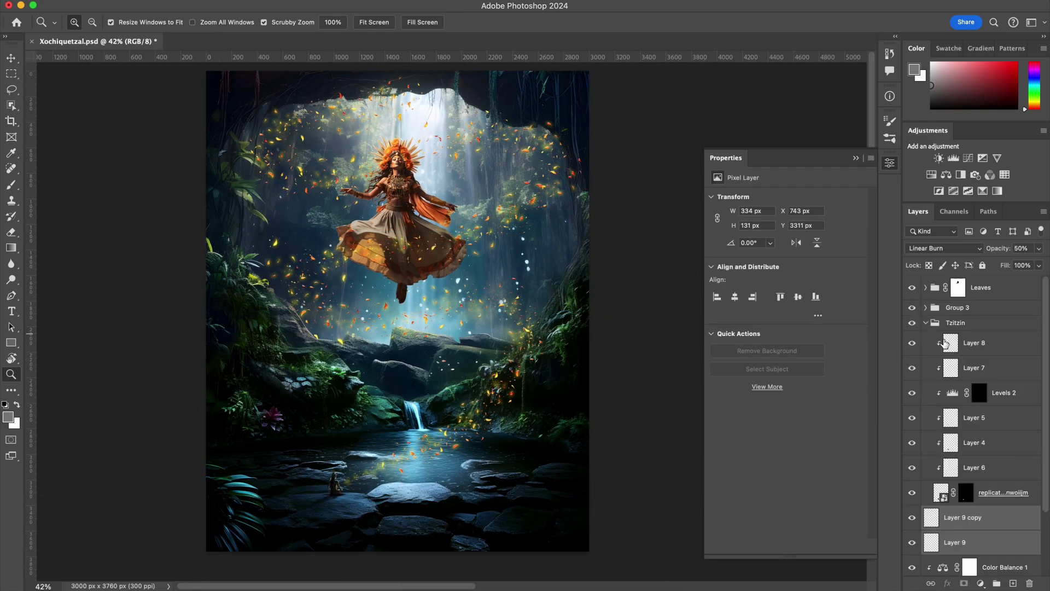
# - Make a merged Leaves copy and squash it into a flat perspective band over the pool
pyautogui.write('BG')
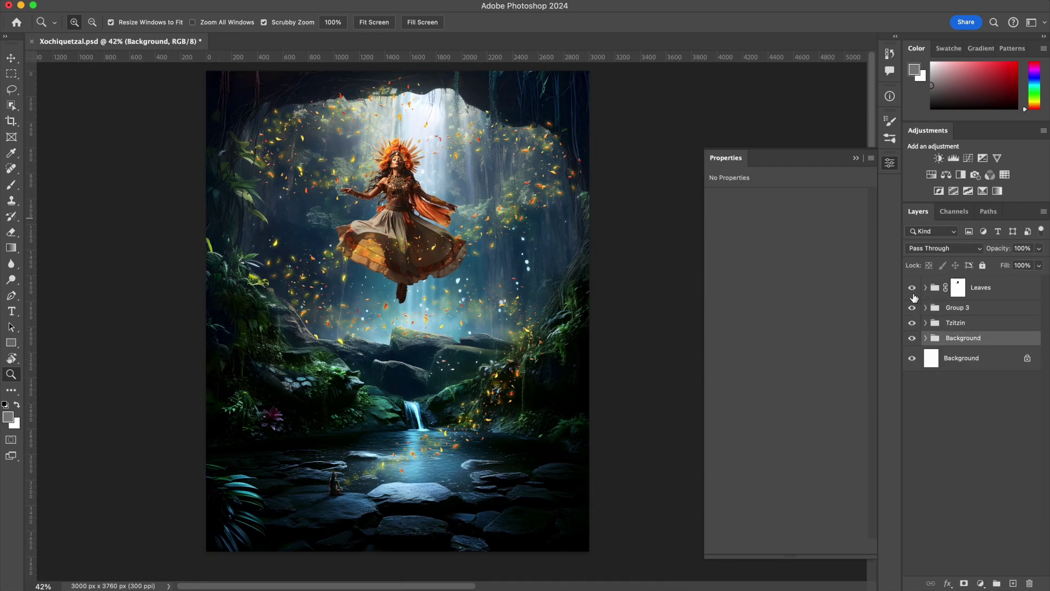
pyautogui.hotkey('ctrl', 'j')
pyautogui.hotkey('ctrl', 't')
pyautogui.moveTo(457, 71)
pyautogui.mouseDown()
pyautogui.moveTo(457, 289)
pyautogui.moveTo(421, 305)
pyautogui.moveTo(404, 435)
pyautogui.mouseUp()
pyautogui.moveTo(408, 514); pyautogui.dragTo(408, 482)
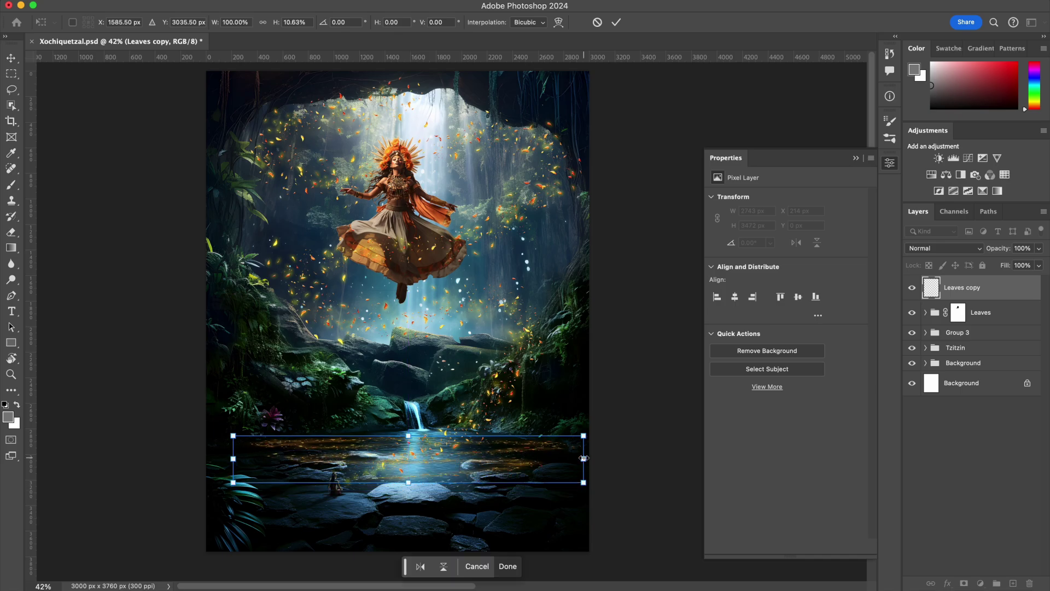
pyautogui.moveTo(584, 436); pyautogui.dragTo(547, 435)
pyautogui.press('Return')
# - Widen the band's near edge and move Leaves copy into the Background group
pyautogui.press('z')
pyautogui.moveTo(482, 443); pyautogui.dragTo(494, 422)
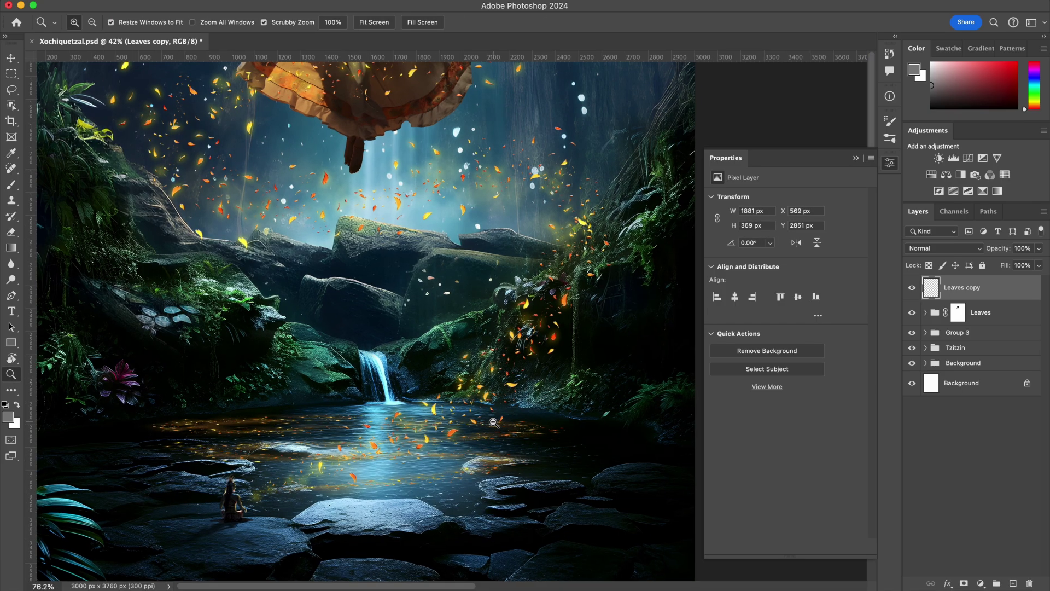
pyautogui.hotkey('ctrl', '0')
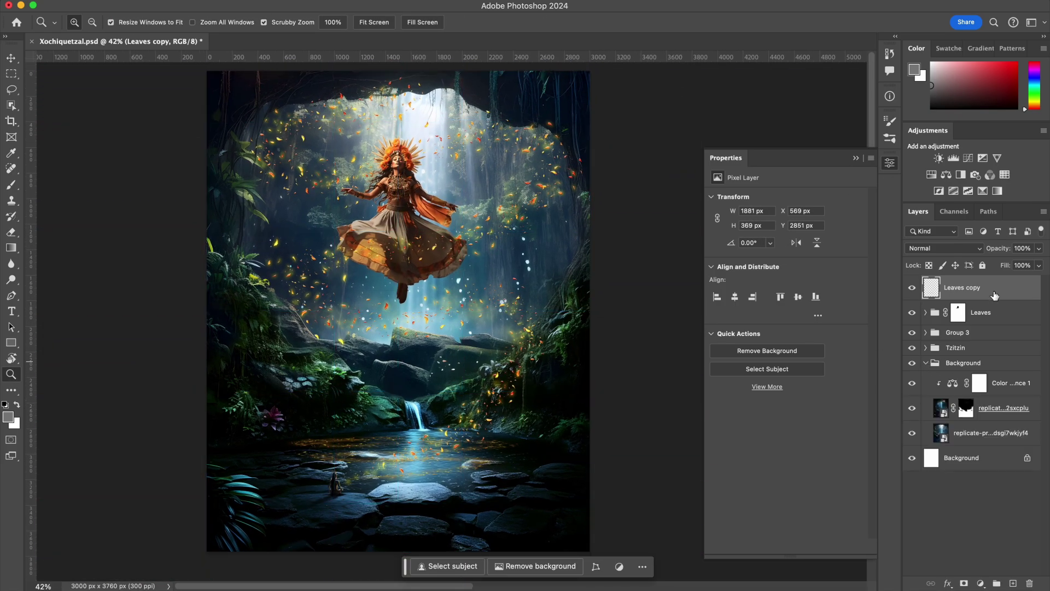
pyautogui.moveTo(994, 295); pyautogui.dragTo(992, 361)
pyautogui.moveTo(432, 481); pyautogui.dragTo(454, 481)
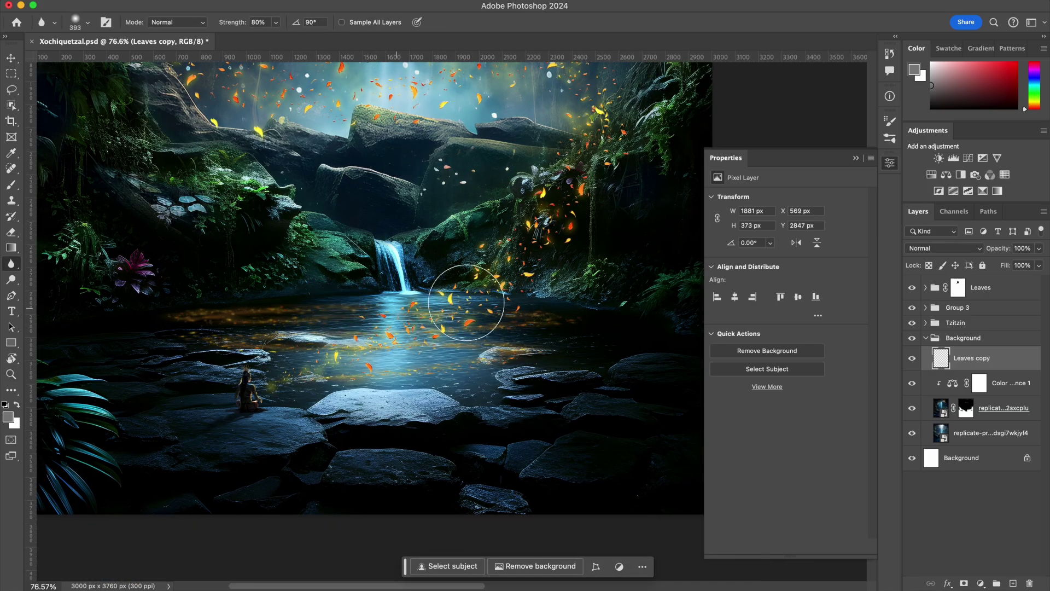
# - Set Leaves copy to Screen, mask it off the rocks, and adjust its blending options
pyautogui.click(942, 247)
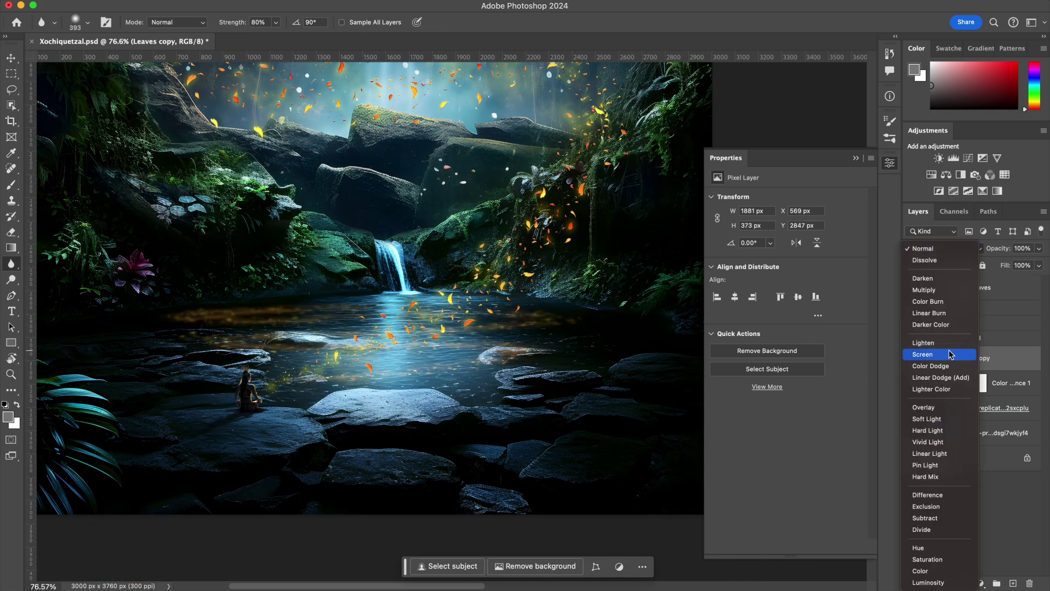
pyautogui.click(950, 354)
pyautogui.click(964, 583)
pyautogui.press('b')
pyautogui.press('d')
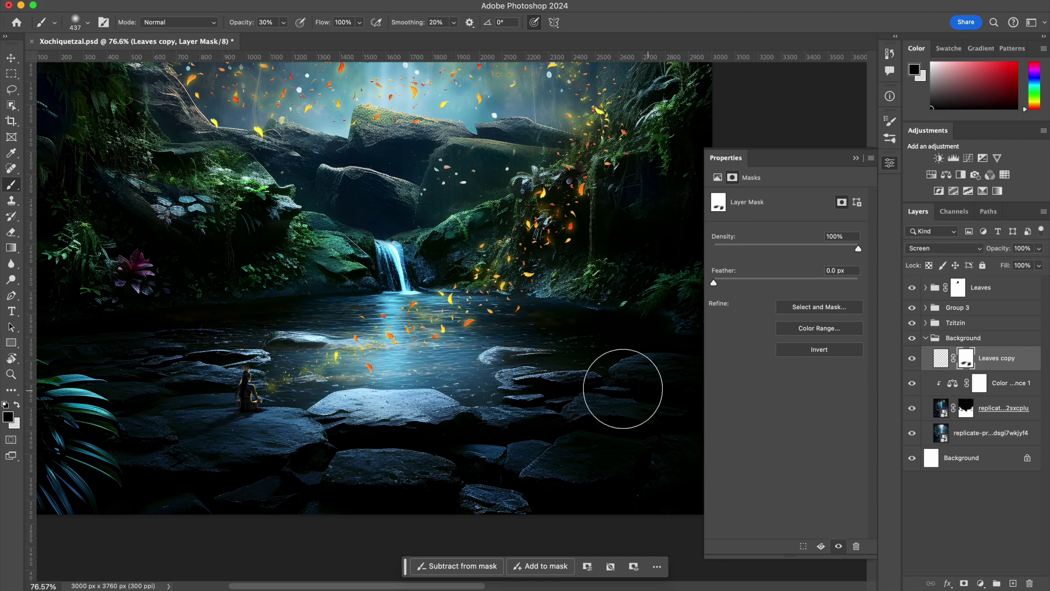
pyautogui.press('x')
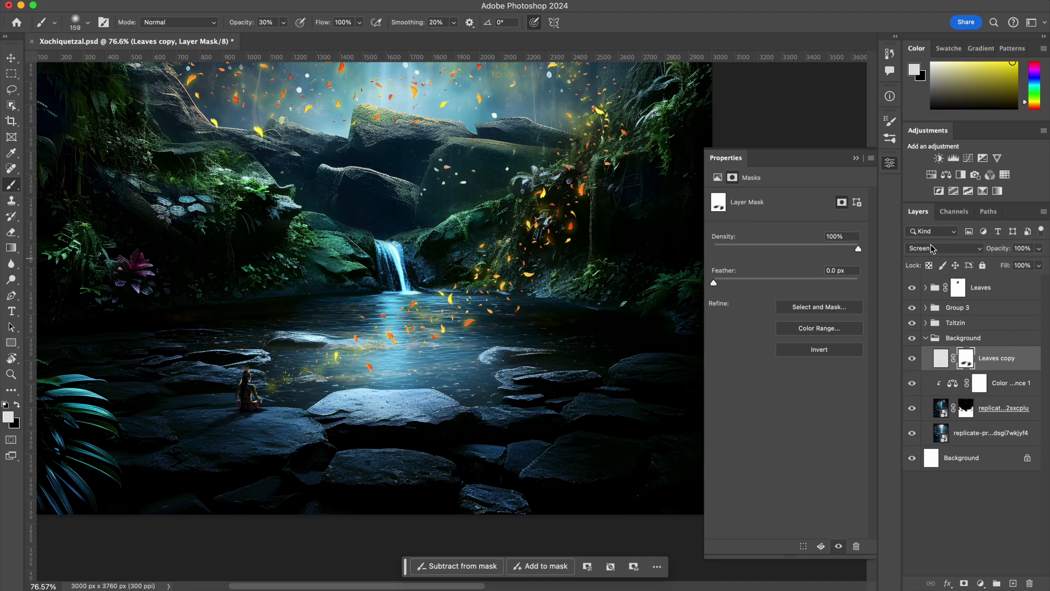
pyautogui.click(933, 248)
pyautogui.doubleClick(1023, 358)
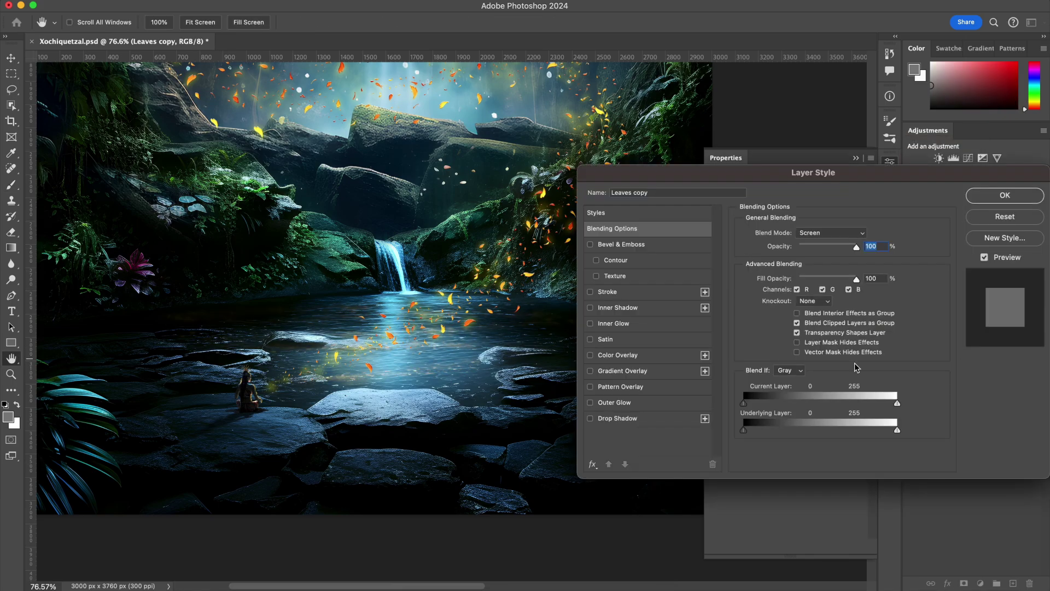
pyautogui.click(1005, 195)
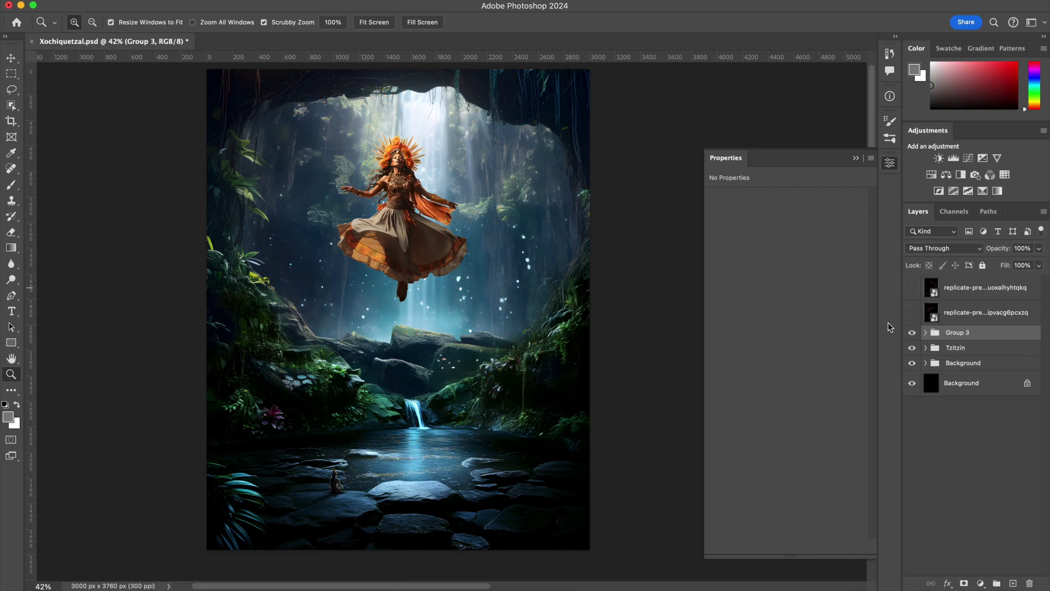
# - Warp the orange particle layer so its stream bends toward the pool and bulges right
pyautogui.click(978, 313)
pyautogui.click(912, 312)
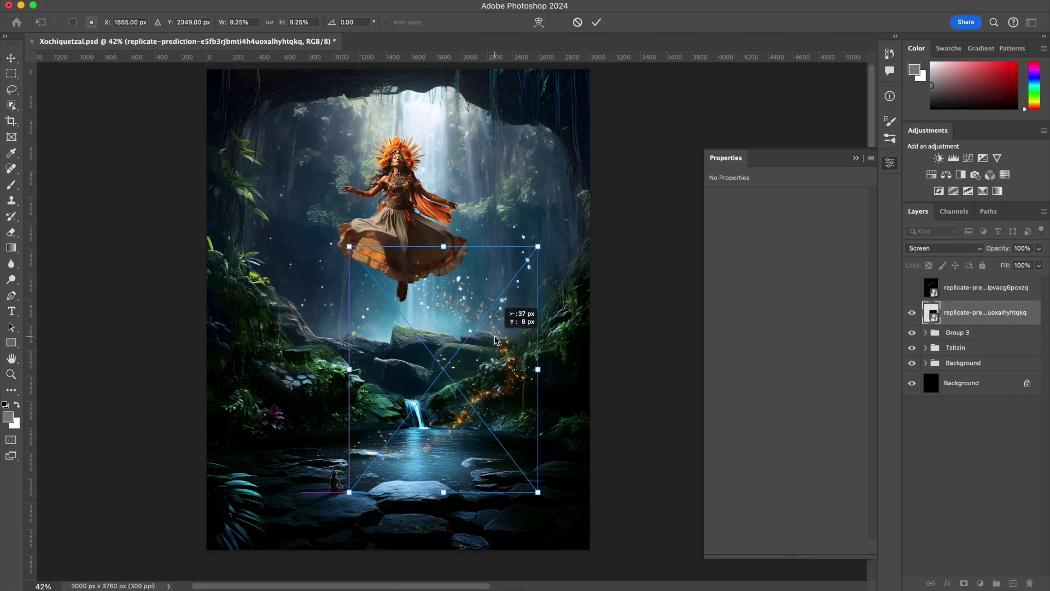
pyautogui.click(539, 22)
pyautogui.moveTo(350, 490); pyautogui.dragTo(396, 474)
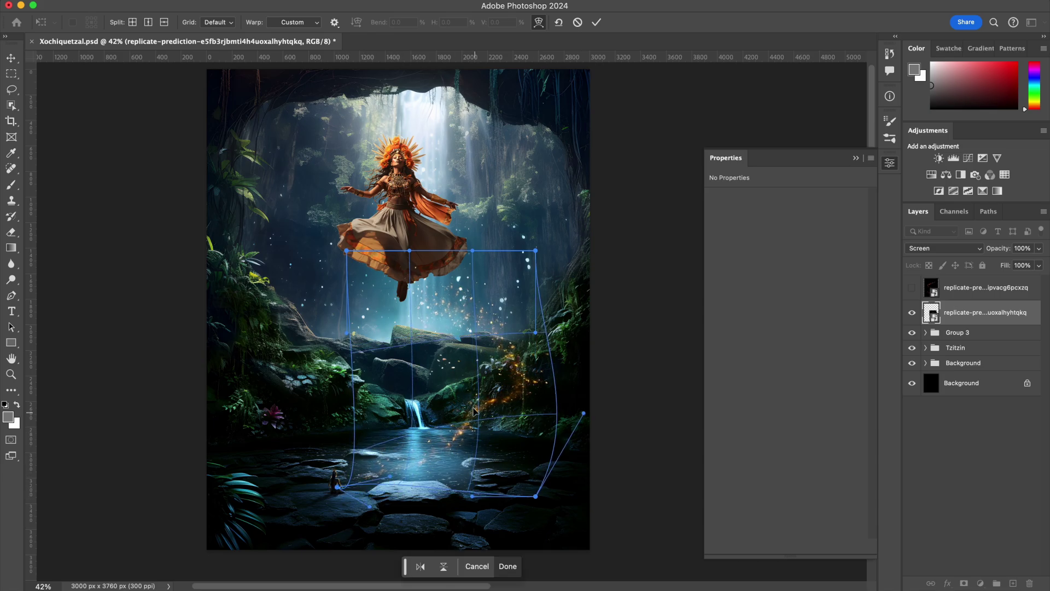
pyautogui.moveTo(473, 410); pyautogui.dragTo(561, 332)
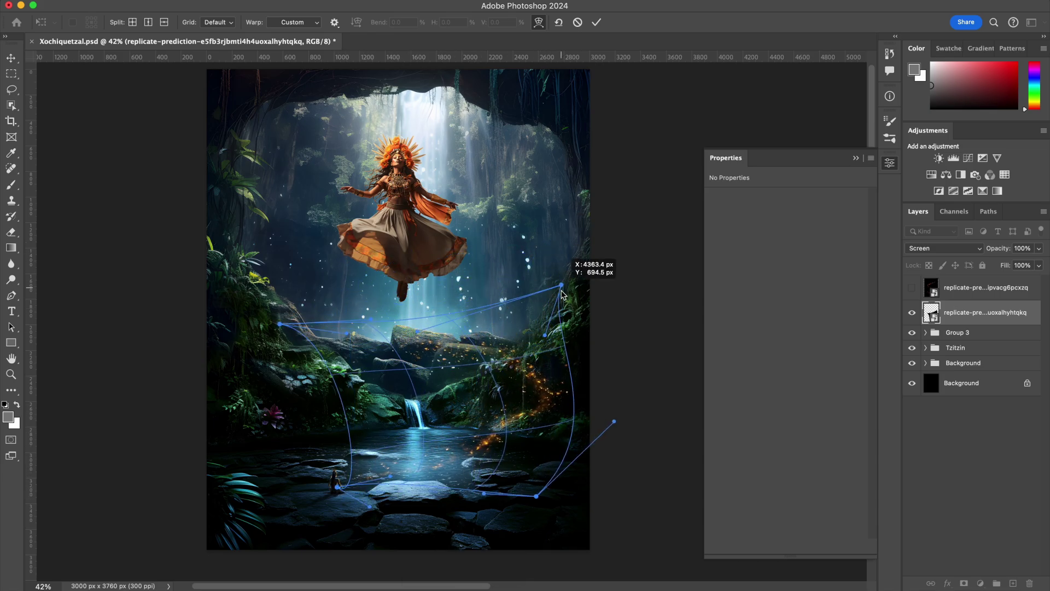
pyautogui.press('Return')
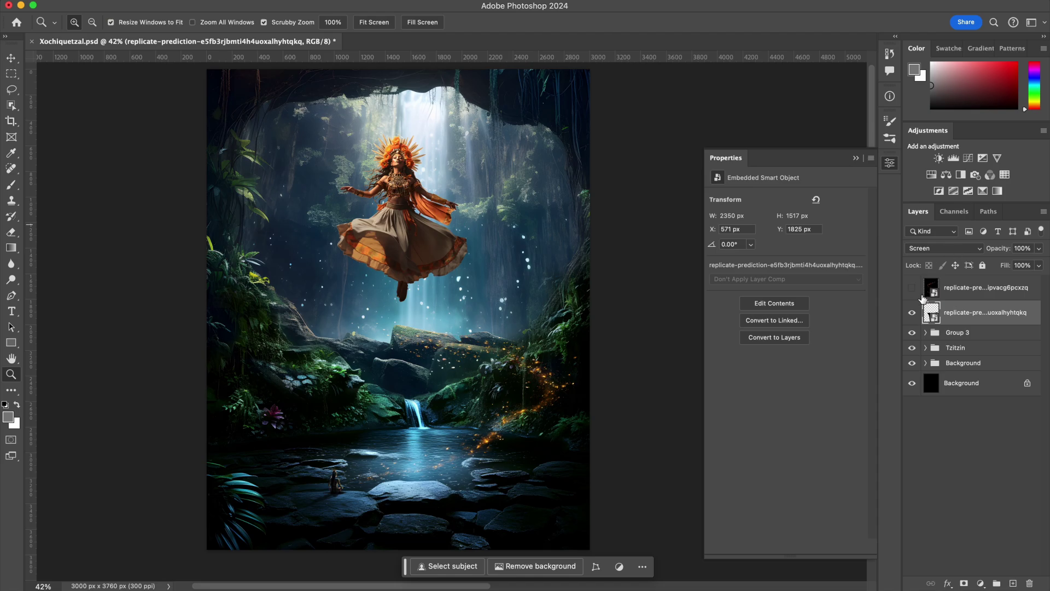
# - Resize and warp the second petal layer to swirl around the dancer
pyautogui.click(911, 287)
pyautogui.click(944, 247)
pyautogui.click(928, 351)
pyautogui.hotkey('ctrl', 't')
pyautogui.moveTo(211, 281); pyautogui.dragTo(171, 280)
pyautogui.moveTo(420, 73)
pyautogui.mouseDown()
pyautogui.moveTo(418, 192)
pyautogui.moveTo(417, 129)
pyautogui.mouseUp()
pyautogui.moveTo(364, 70); pyautogui.dragTo(364, 114)
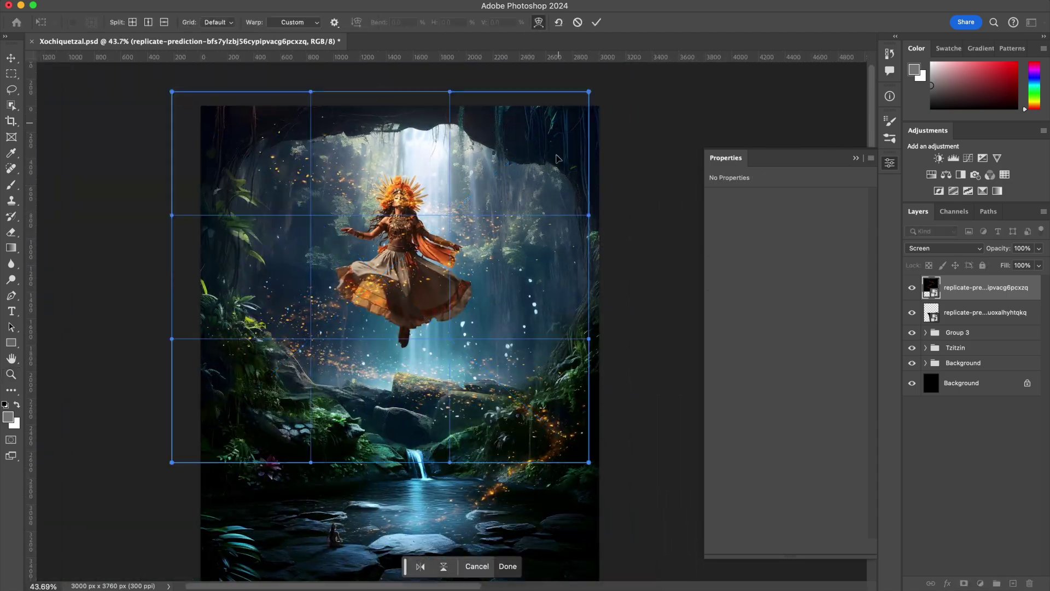
pyautogui.moveTo(556, 306); pyautogui.dragTo(556, 361)
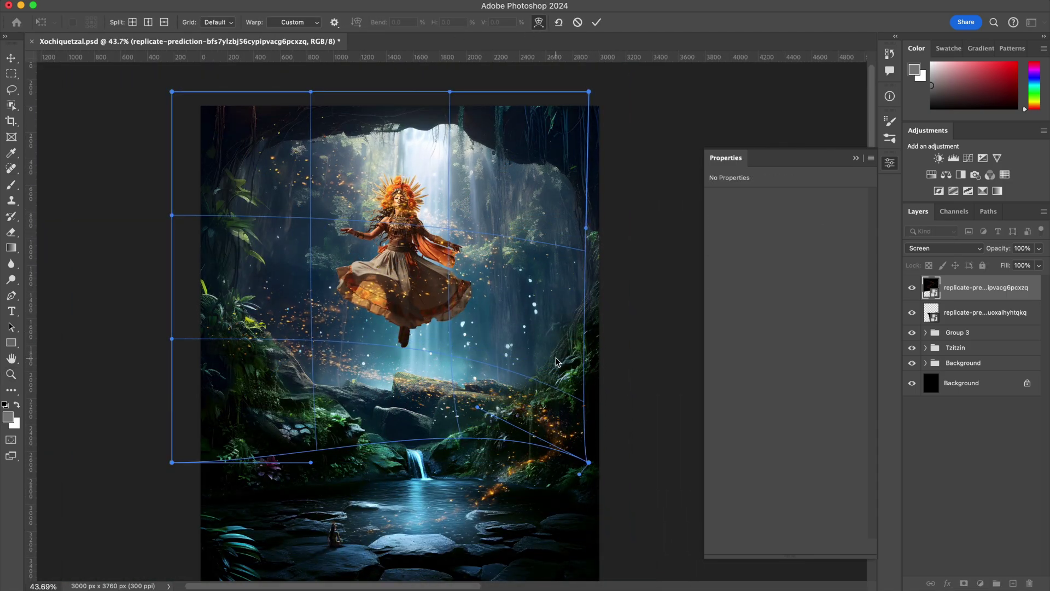
pyautogui.press('Return')
pyautogui.press('z')
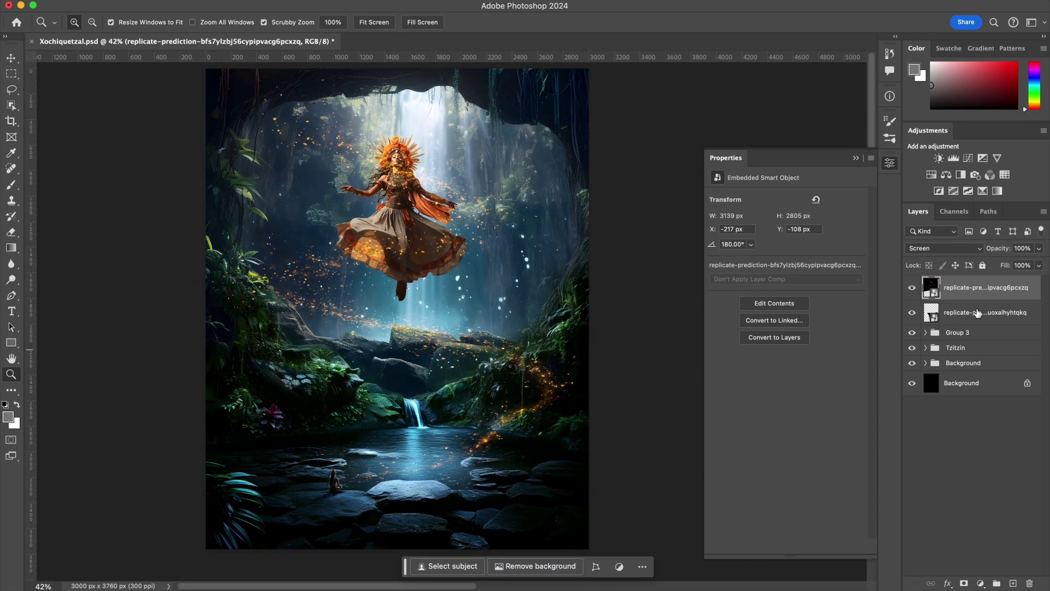
# - Mask the dark petal layer, brighten the mask with Levels, add Screen copies and group them
pyautogui.click(944, 247)
pyautogui.click(977, 312)
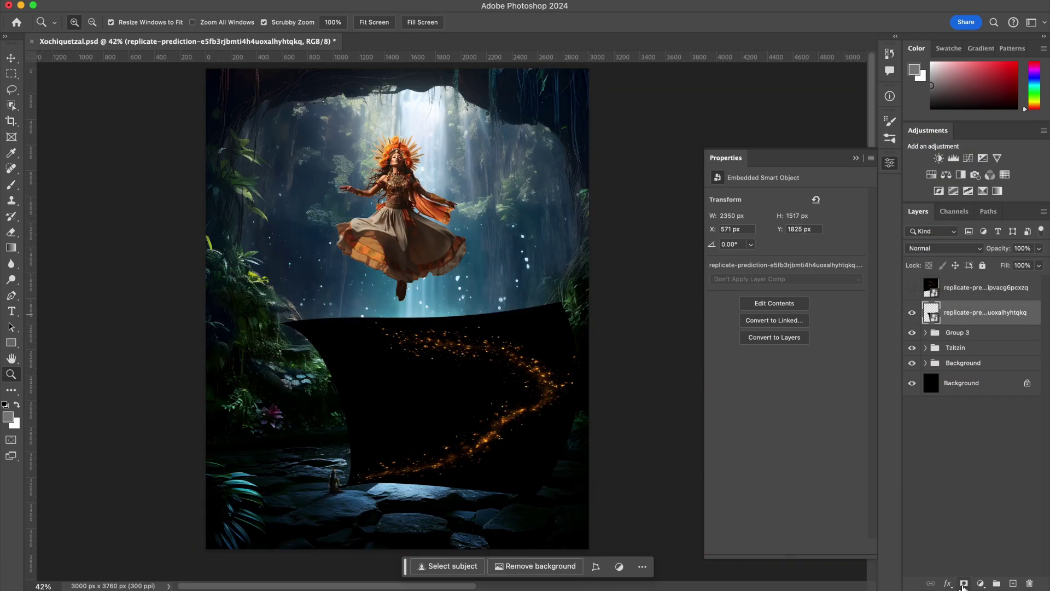
pyautogui.click(963, 584)
pyautogui.hotkey('ctrl', 'l')
pyautogui.moveTo(778, 301); pyautogui.dragTo(704, 301)
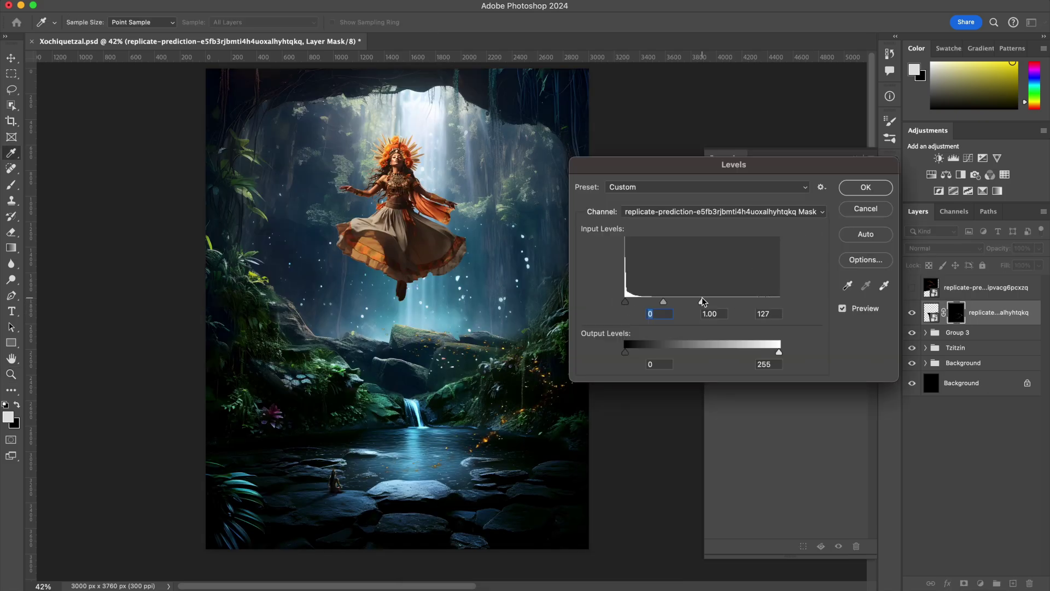
pyautogui.click(944, 248)
pyautogui.click(933, 358)
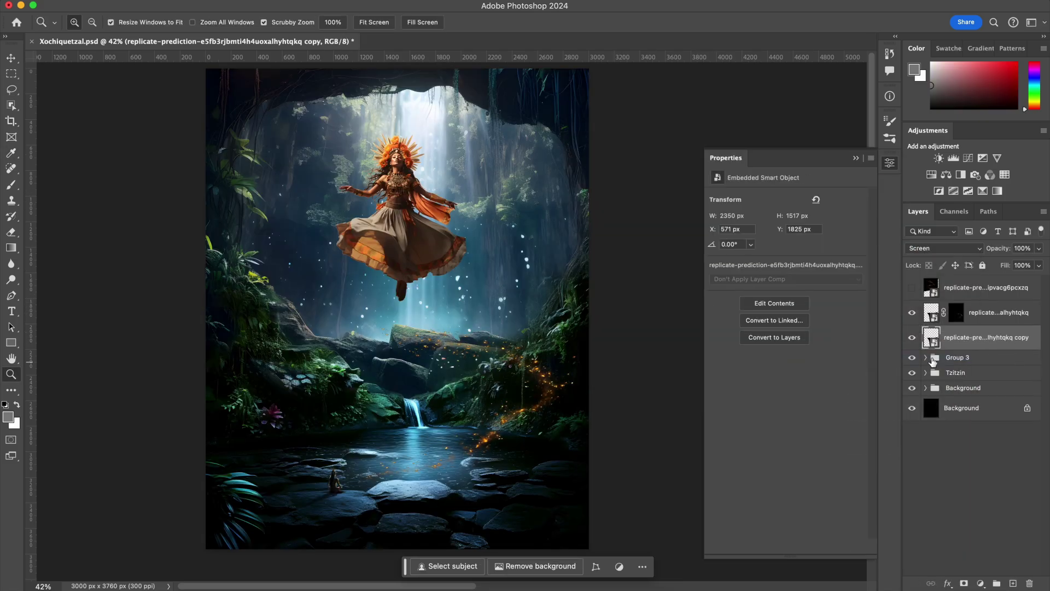
pyautogui.click(914, 316)
pyautogui.click(943, 247)
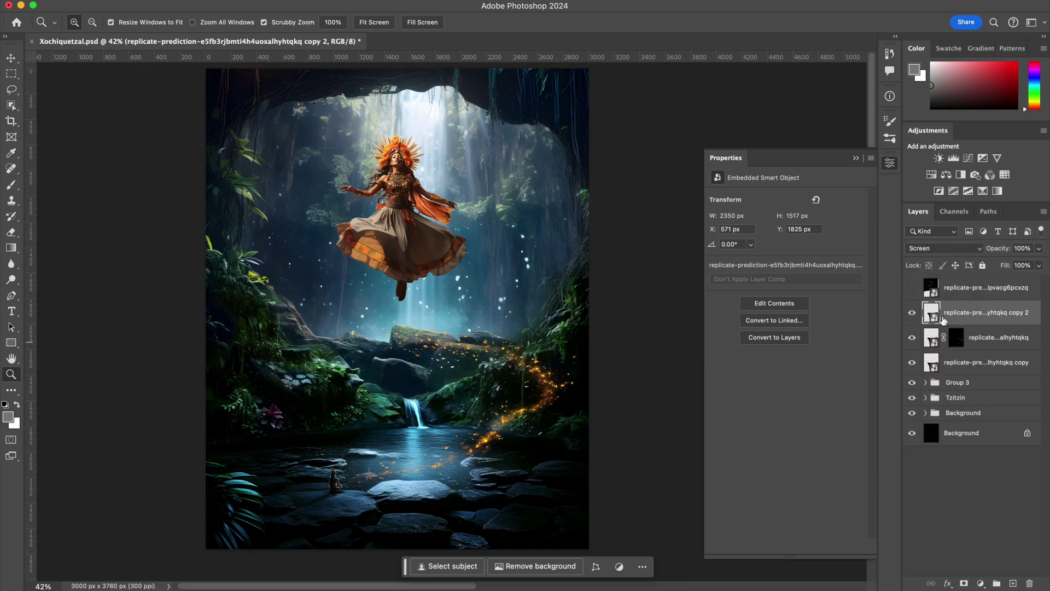
pyautogui.hotkey('ctrl', 'g')
pyautogui.write('Leafs_01')
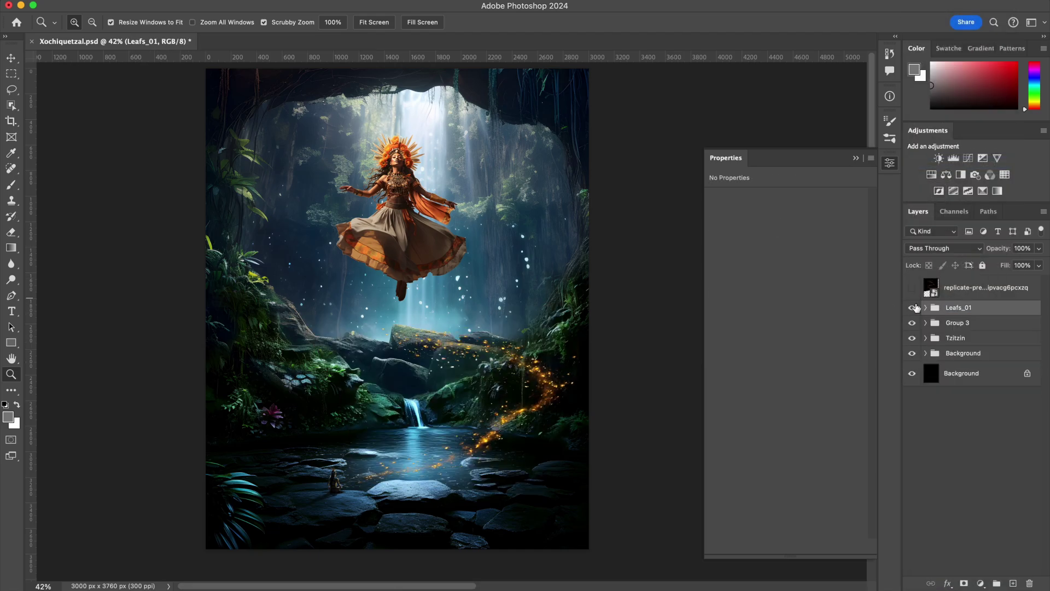
pyautogui.write('_01')
# - Mask the glowing-petal layer, tighten it with Levels, add a Screen copy and group all three
pyautogui.click(911, 287)
pyautogui.click(923, 296)
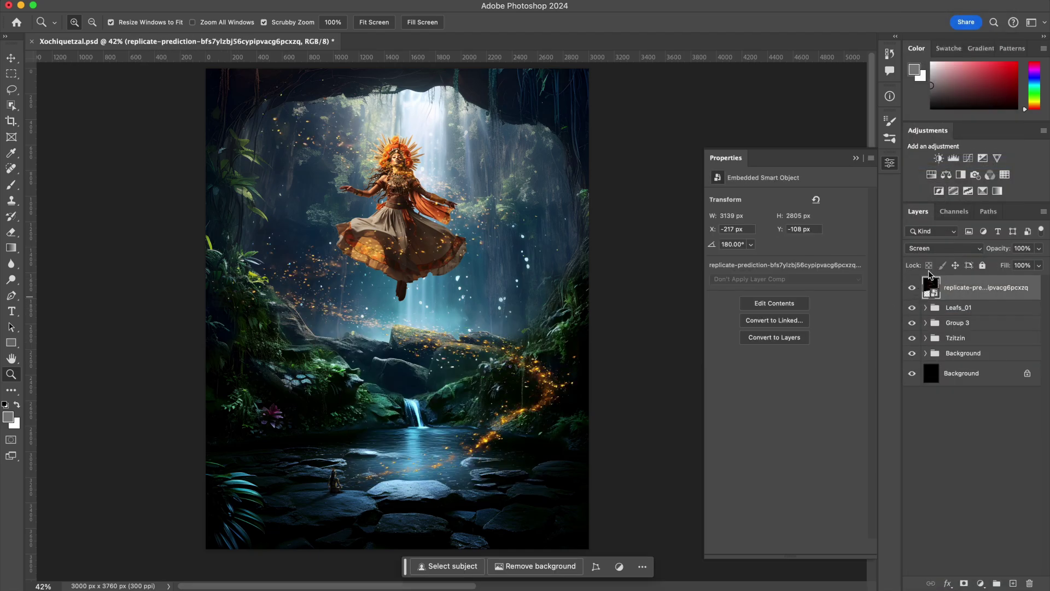
pyautogui.keyDown('alt'); pyautogui.click(912, 287); pyautogui.keyUp('alt')
pyautogui.keyDown('alt'); pyautogui.click(964, 583); pyautogui.keyUp('alt')
pyautogui.keyDown('alt'); pyautogui.click(956, 287); pyautogui.keyUp('alt')
pyautogui.hotkey('ctrl', 'l')
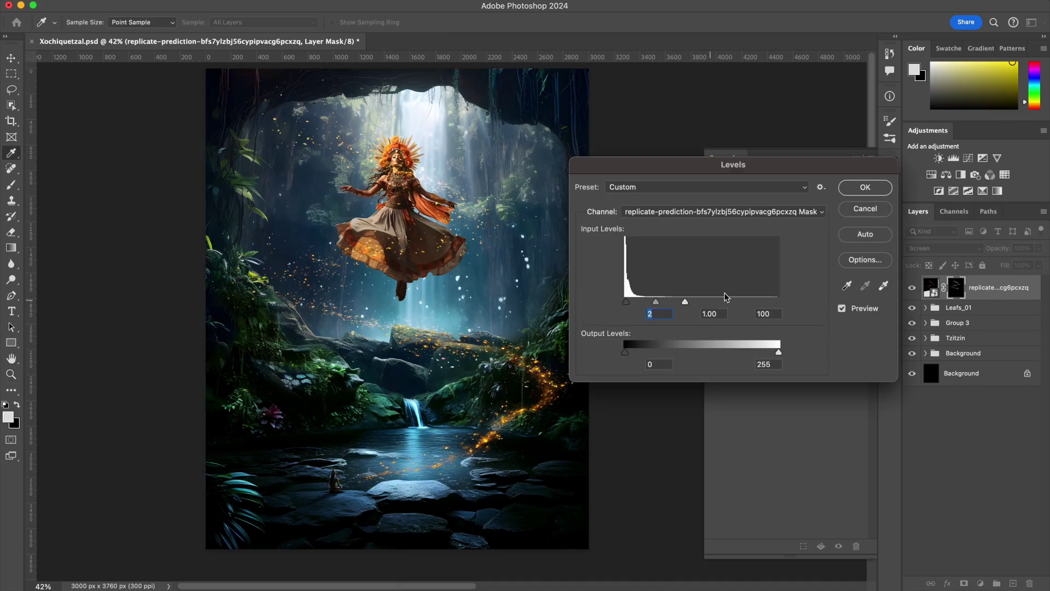
pyautogui.press('Escape')
pyautogui.moveTo(930, 288)
pyautogui.mouseDown()
pyautogui.moveTo(948, 328)
pyautogui.moveTo(944, 273)
pyautogui.mouseUp()
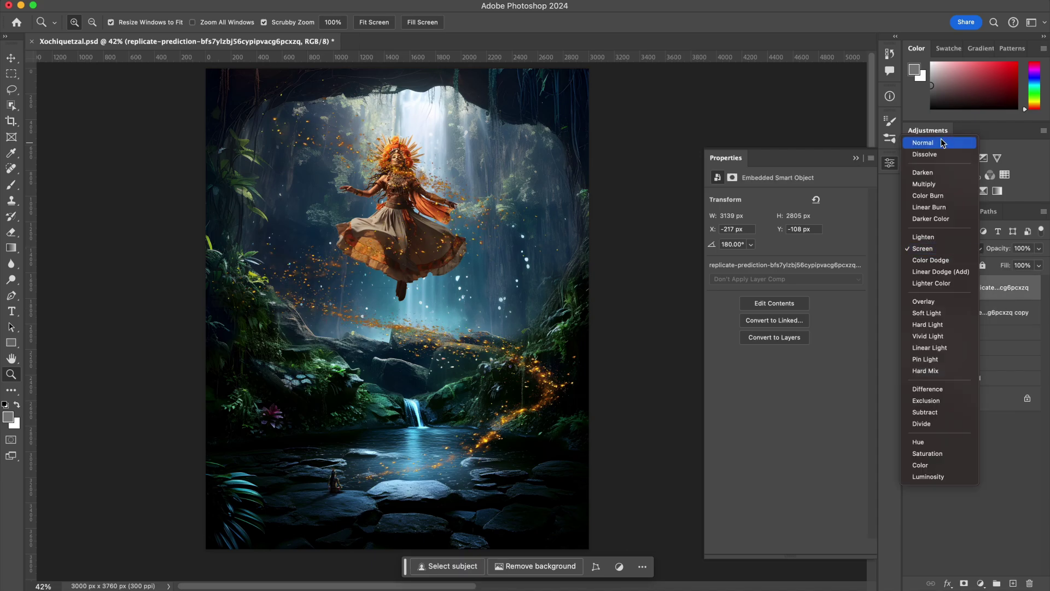
pyautogui.click(936, 248)
pyautogui.click(936, 356)
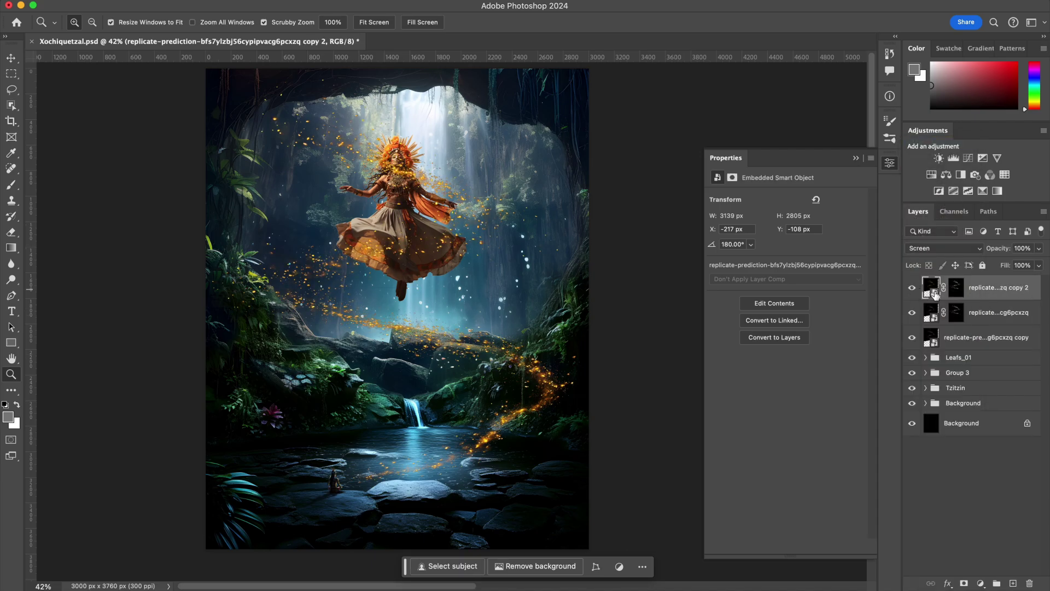
pyautogui.keyDown('shift'); pyautogui.click(978, 337); pyautogui.keyUp('shift')
pyautogui.hotkey('ctrl', 'g')
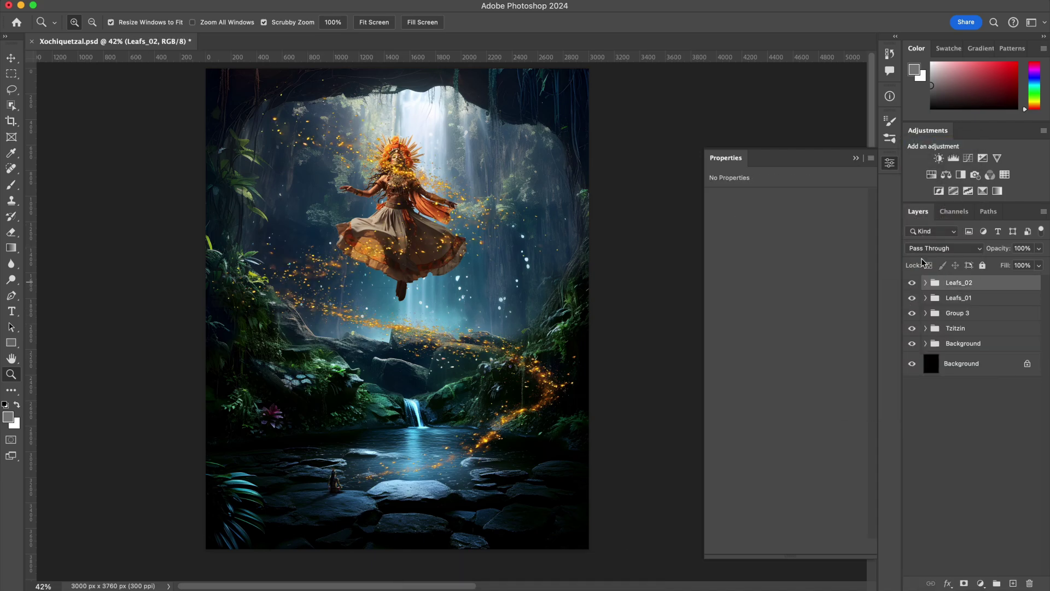
# - Group both petal groups and mask the petals off the dancer's body with a black fill
pyautogui.keyDown('shift'); pyautogui.click(956, 300); pyautogui.keyUp('shift')
pyautogui.hotkey('ctrl', 'g')
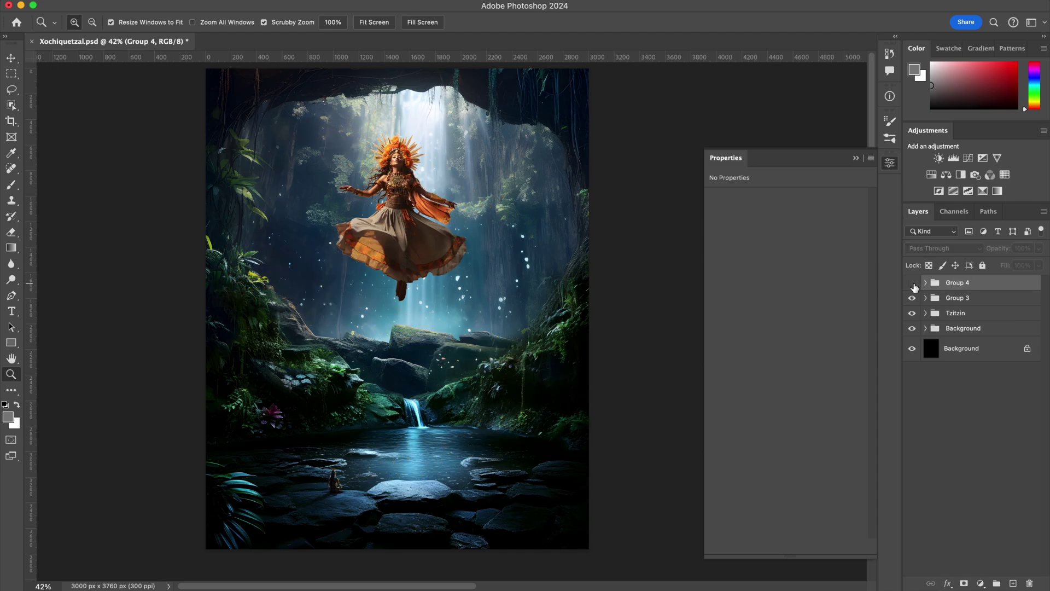
pyautogui.press('x')
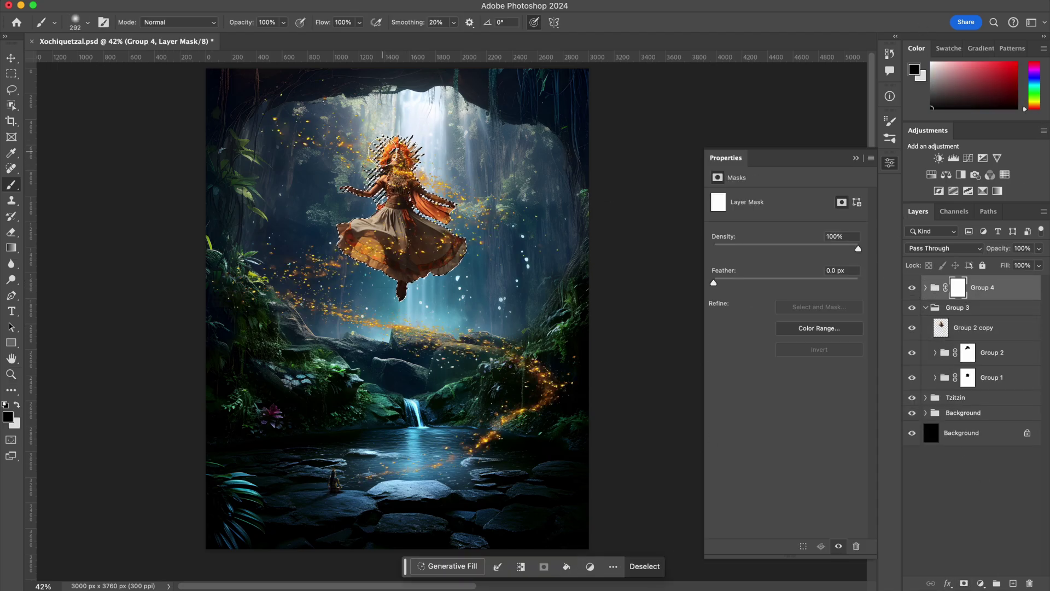
pyautogui.hotkey('alt', 'BackSpace')
pyautogui.hotkey('ctrl', 'd')
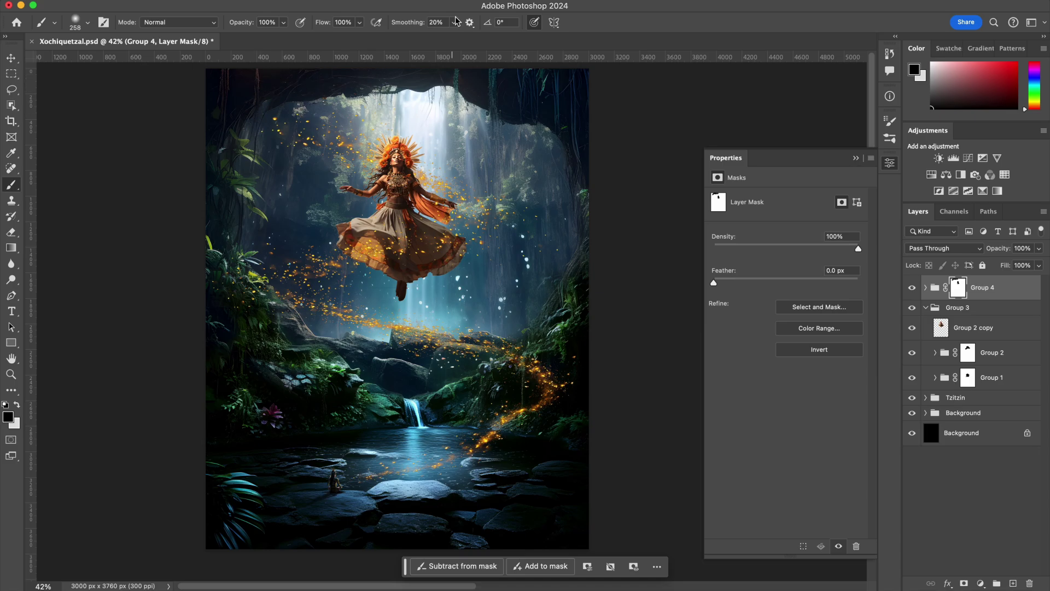
# - Make a merged petal copy plus a Lighten duplicate, group them and rename the group Leafs
pyautogui.click(925, 307)
pyautogui.click(935, 287)
pyautogui.click(942, 248)
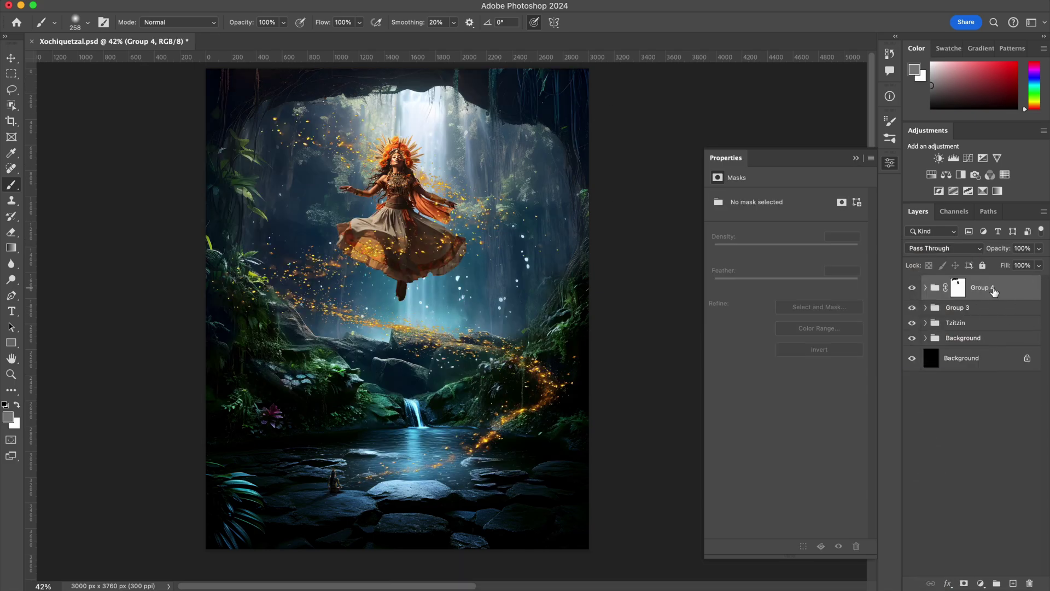
pyautogui.click(941, 248)
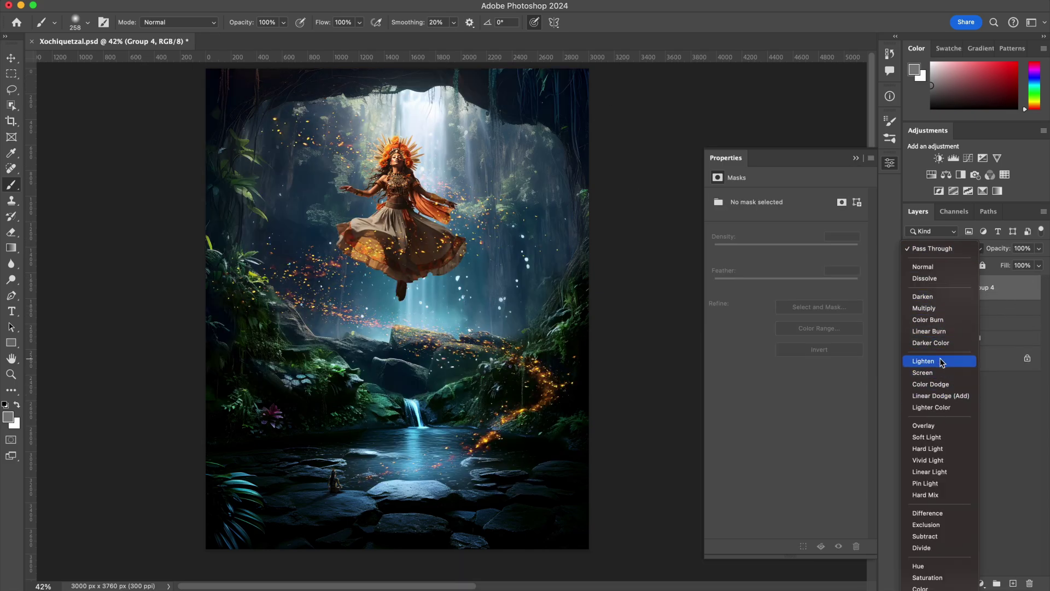
pyautogui.press('Escape')
pyautogui.hotkey('ctrl', 'j')
pyautogui.click(941, 248)
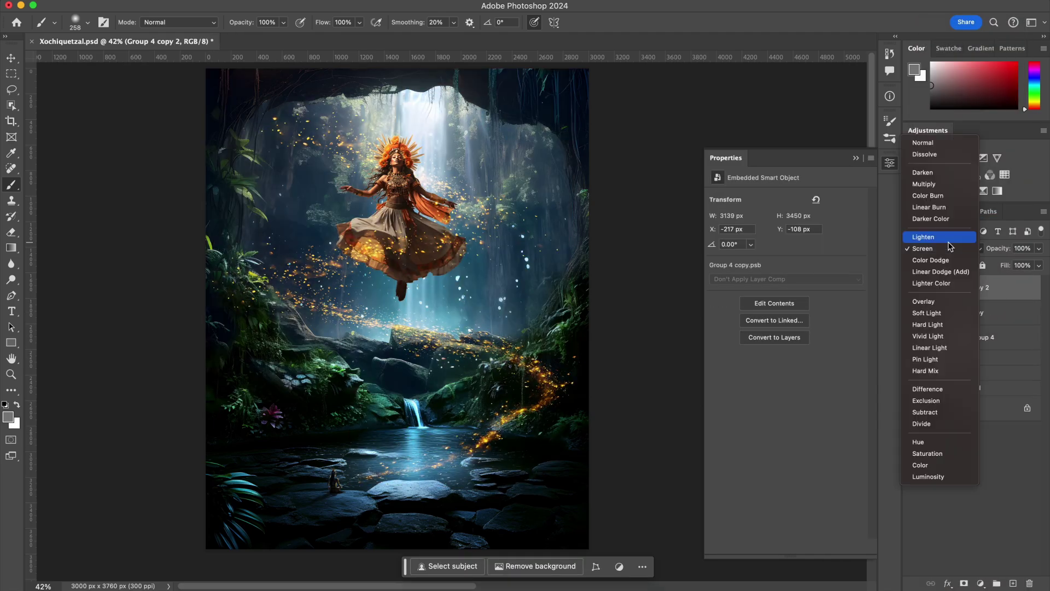
pyautogui.click(938, 354)
pyautogui.hotkey('ctrl', 'g')
pyautogui.doubleClick(957, 282)
pyautogui.write('Leafs copy')
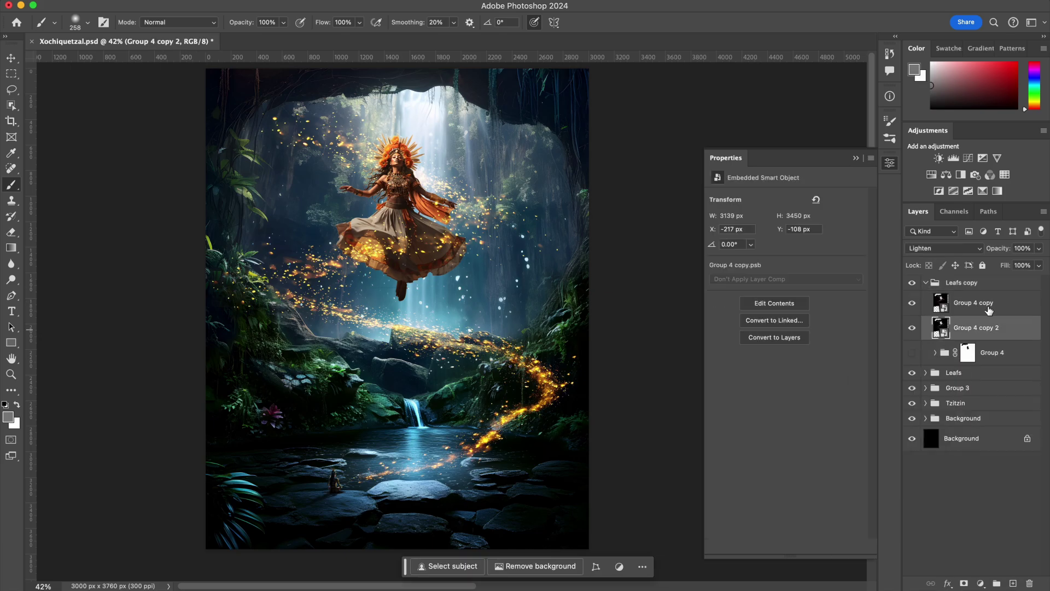
pyautogui.write('z')
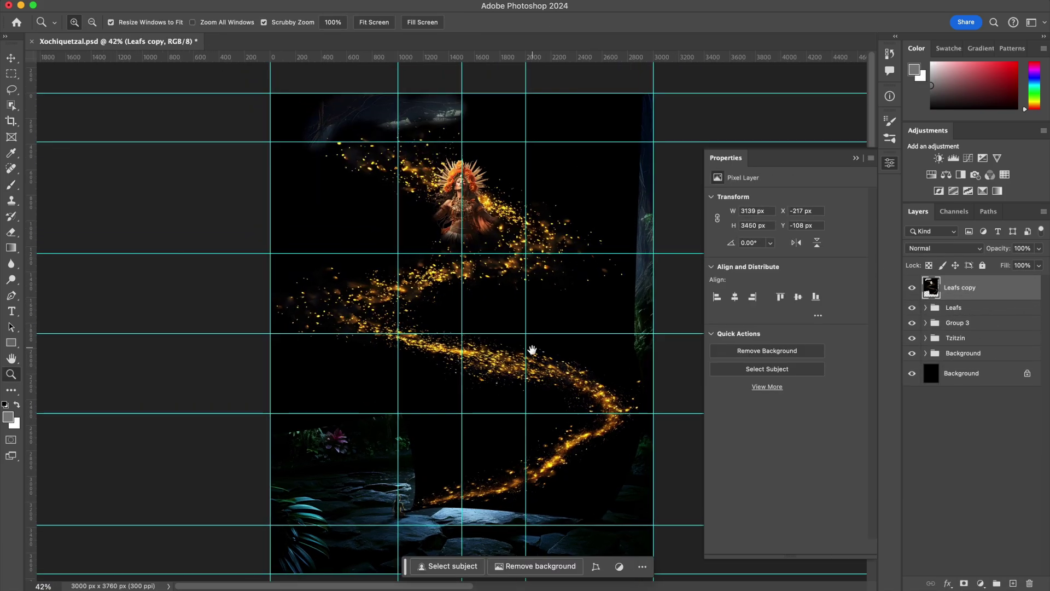
# - Set Leafs copy to Screen and squash it in perspective onto the pool as a reflection
pyautogui.click(943, 247)
pyautogui.click(922, 354)
pyautogui.hotkey('ctrl', 't')
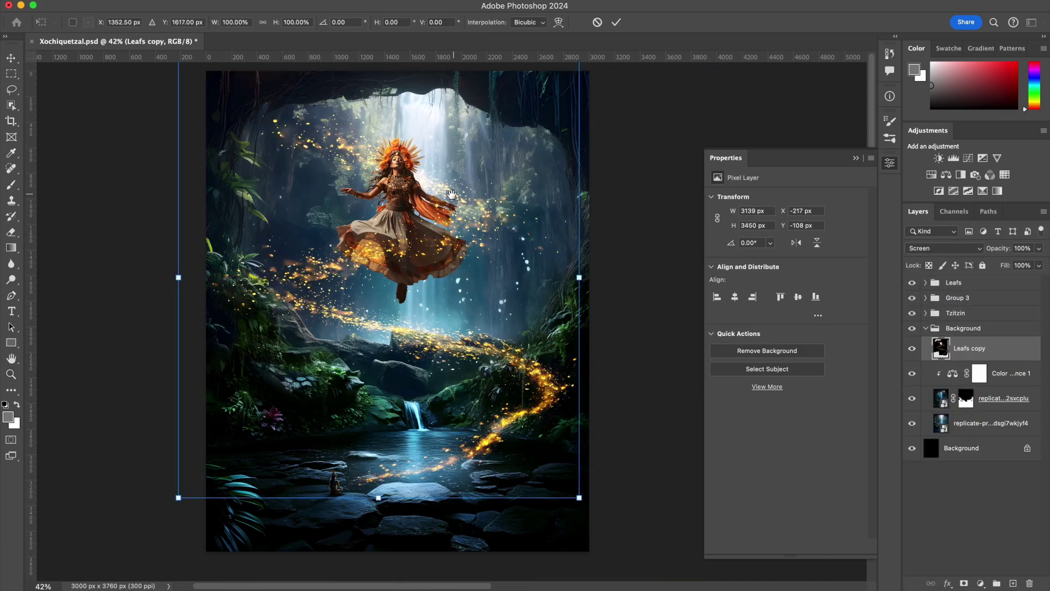
pyautogui.moveTo(437, 80)
pyautogui.mouseDown()
pyautogui.moveTo(451, 432)
pyautogui.moveTo(450, 410)
pyautogui.mouseUp()
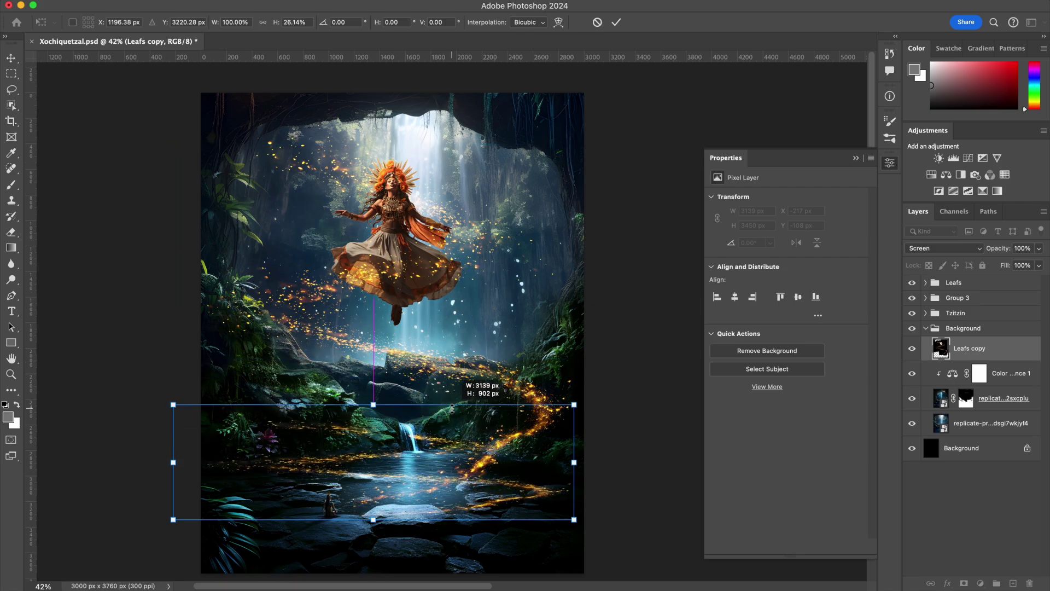
pyautogui.moveTo(174, 410); pyautogui.dragTo(239, 410)
pyautogui.moveTo(573, 410); pyautogui.dragTo(531, 403)
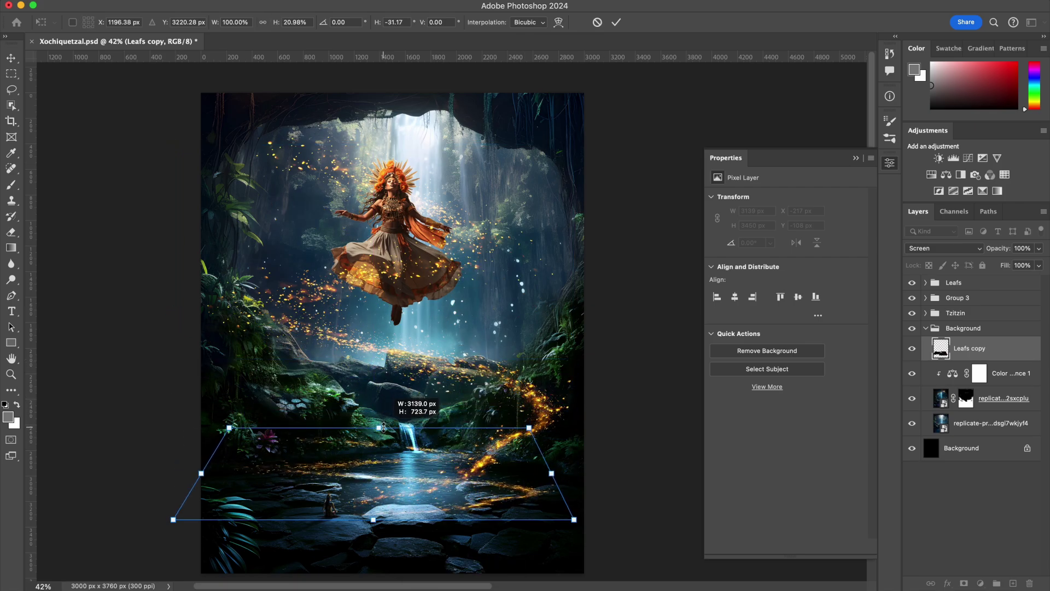
pyautogui.press('Return')
# - Soften the pool reflection with the Blur tool and erase parts of it
pyautogui.scroll(3, 415, 328)
pyautogui.click(11, 263)
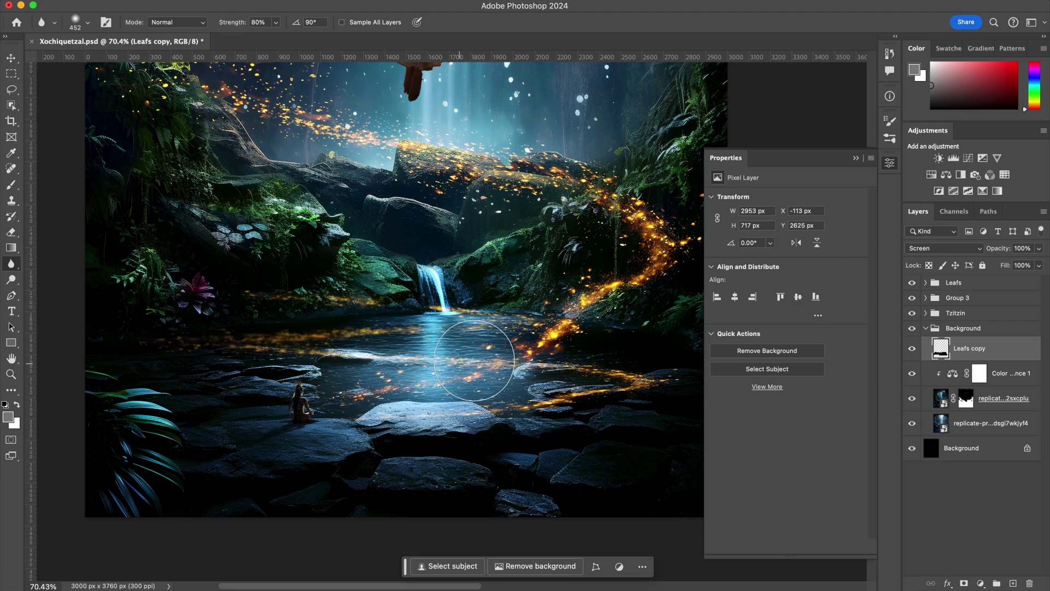
pyautogui.scroll(-2, 293, 356)
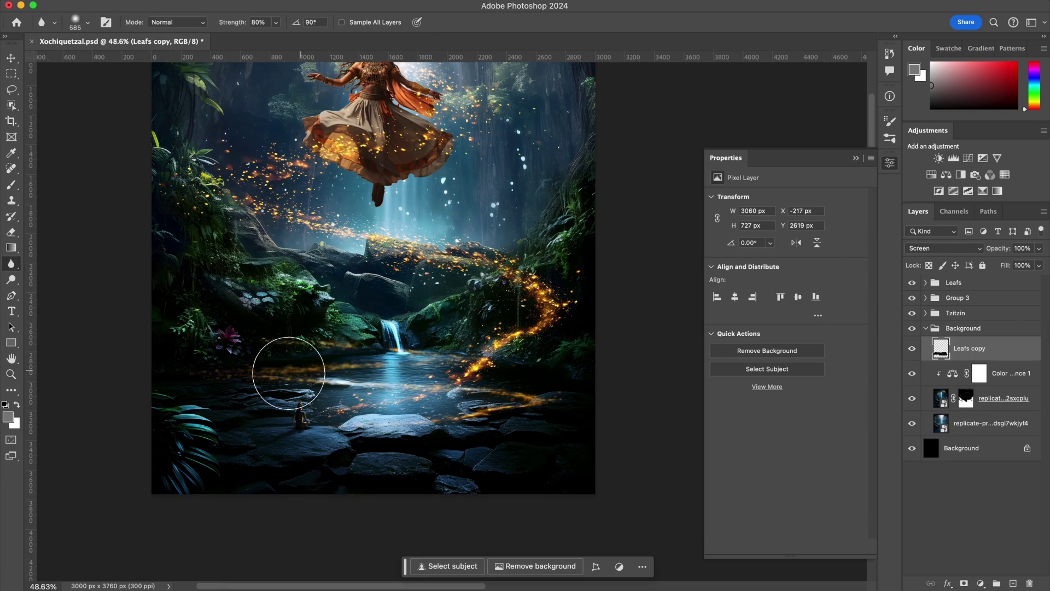
pyautogui.scroll(1, 281, 363)
pyautogui.press('e')
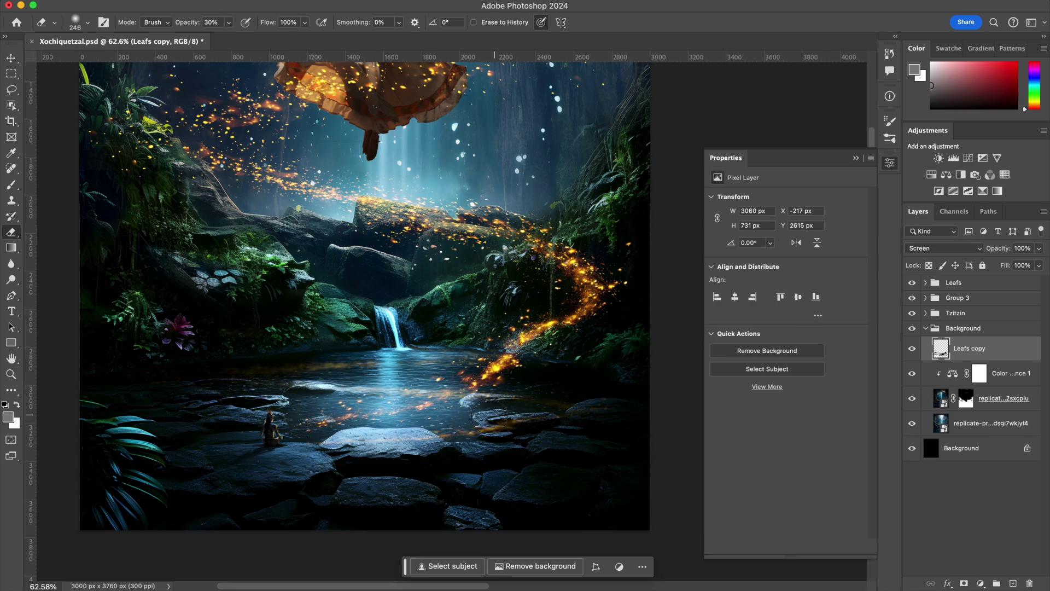
pyautogui.press('z')
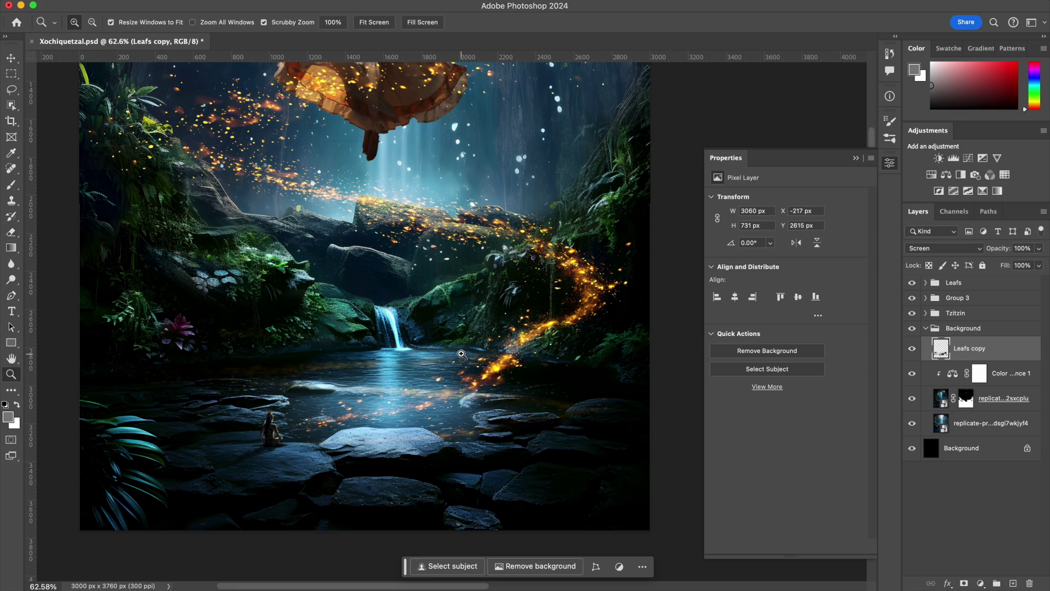
pyautogui.scroll(-3, 466, 296)
pyautogui.press('b')
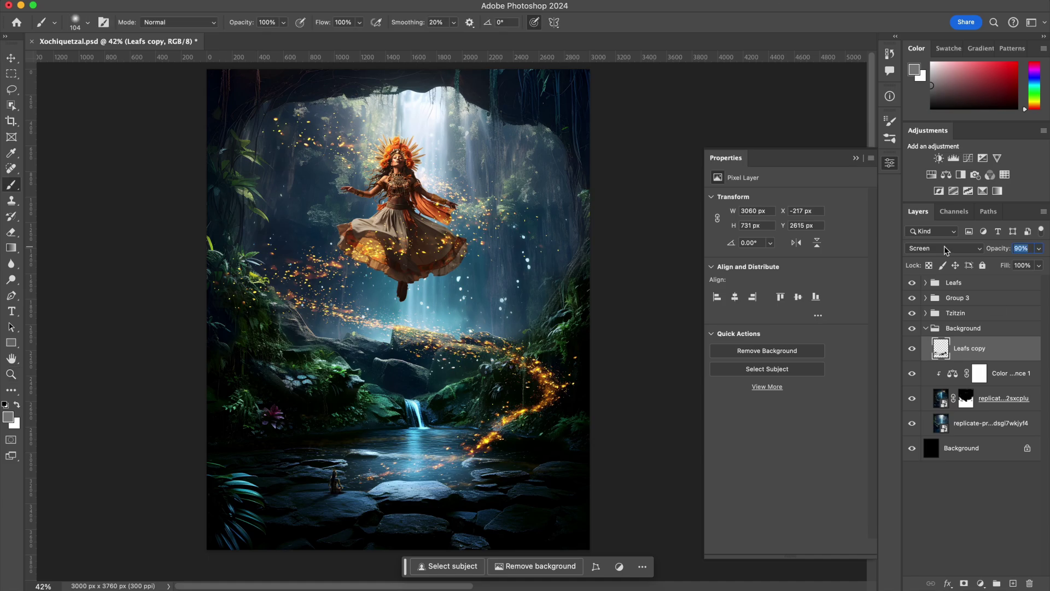
pyautogui.click(925, 328)
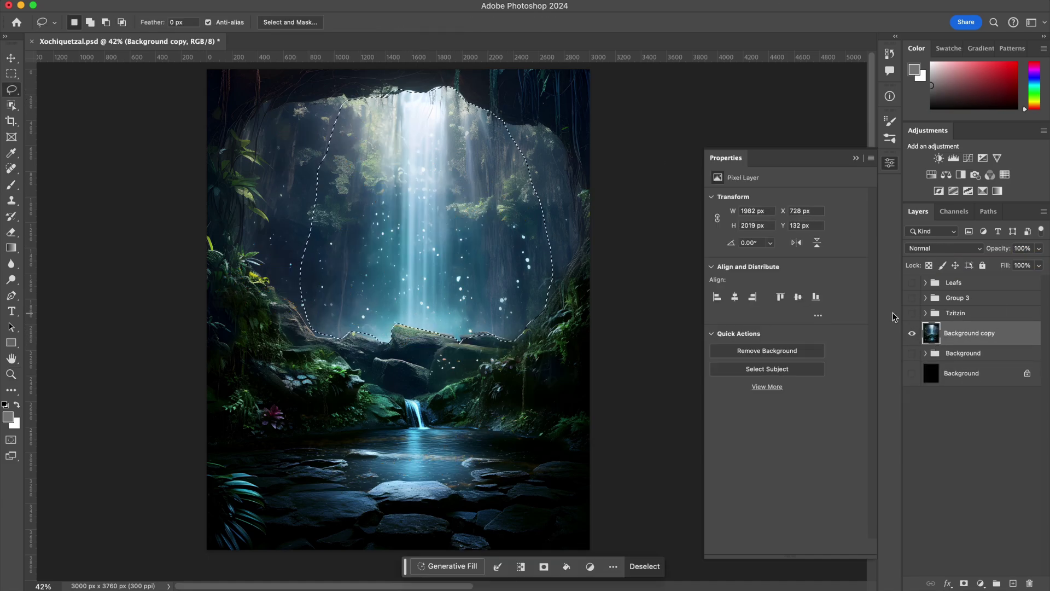
# - Copy the light shaft to Layer 10 above Group 3 and set it to Screen
pyautogui.hotkey('ctrl', 'j')
pyautogui.moveTo(962, 333); pyautogui.dragTo(962, 303)
pyautogui.click(941, 248)
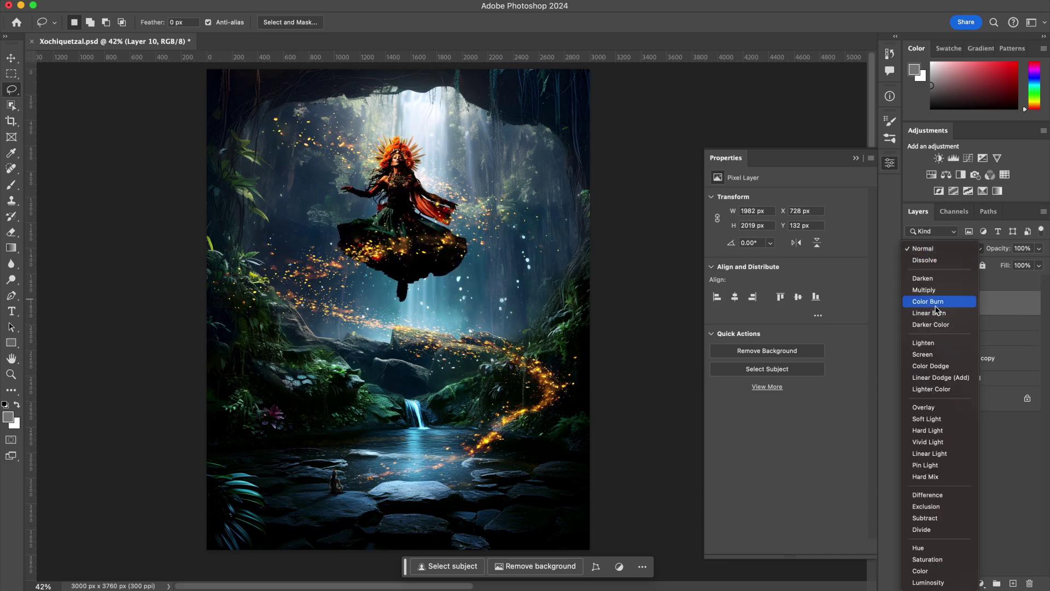
pyautogui.click(922, 353)
# - Desaturate and darken Layer 10 with Hue/Saturation and Levels, and lower its Fill to 50%
pyautogui.hotkey('ctrl', 'u')
pyautogui.moveTo(713, 219); pyautogui.dragTo(649, 219)
pyautogui.press('Return')
pyautogui.hotkey('ctrl', 'l')
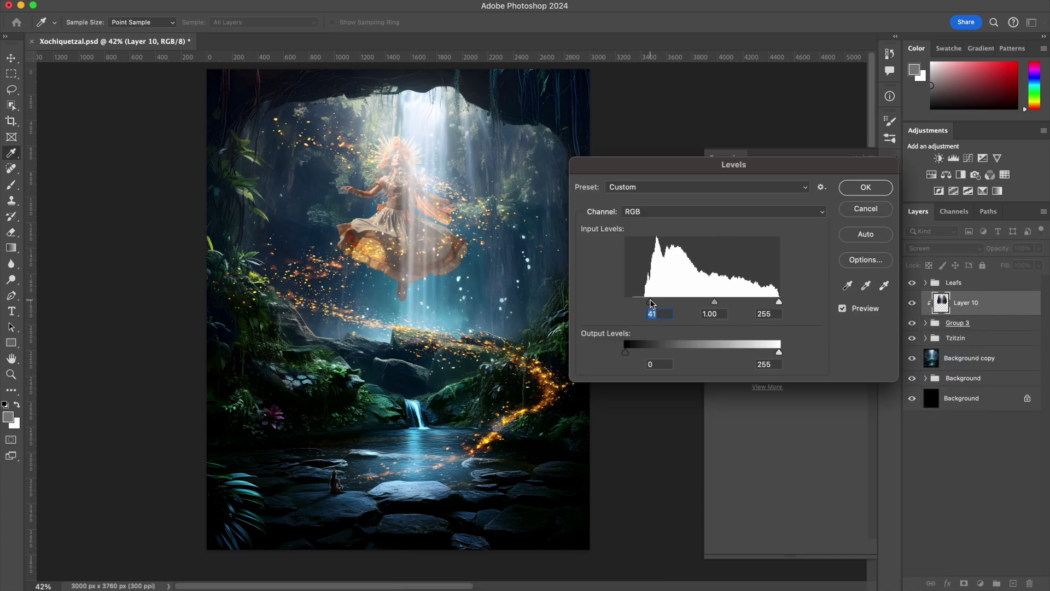
pyautogui.moveTo(678, 316); pyautogui.dragTo(723, 316)
pyautogui.press('Return')
pyautogui.moveTo(1004, 267); pyautogui.dragTo(988, 267)
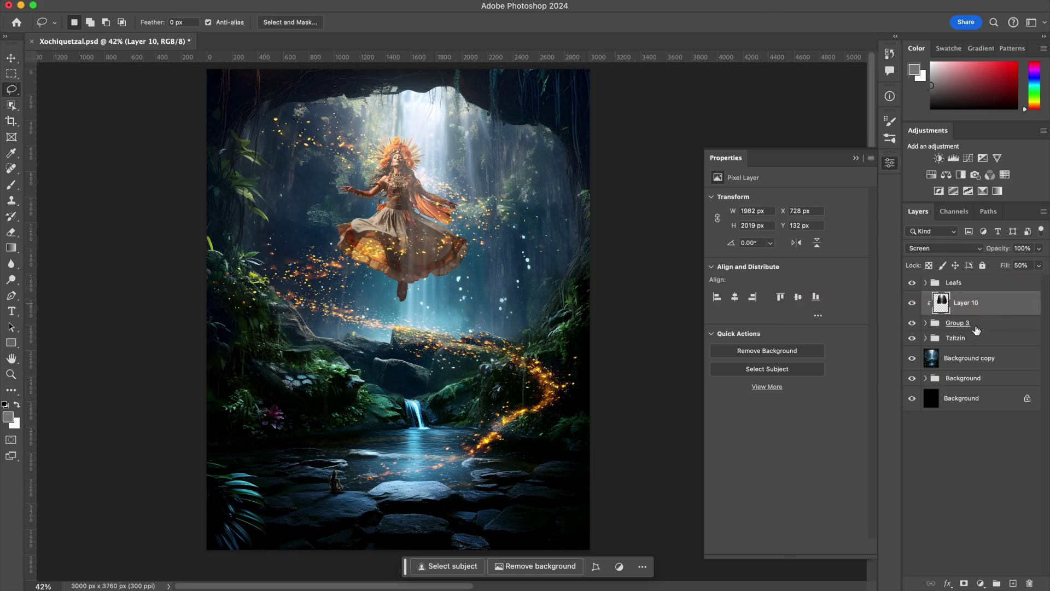
pyautogui.click(953, 158)
# - Invert the Levels 3 mask to black and zoom in on the headdress, with white as the brush colour
pyautogui.hotkey('ctrl', 'i')
pyautogui.press('z')
pyautogui.click(481, 210)
pyautogui.moveTo(482, 211); pyautogui.dragTo(416, 267)
pyautogui.press('b')
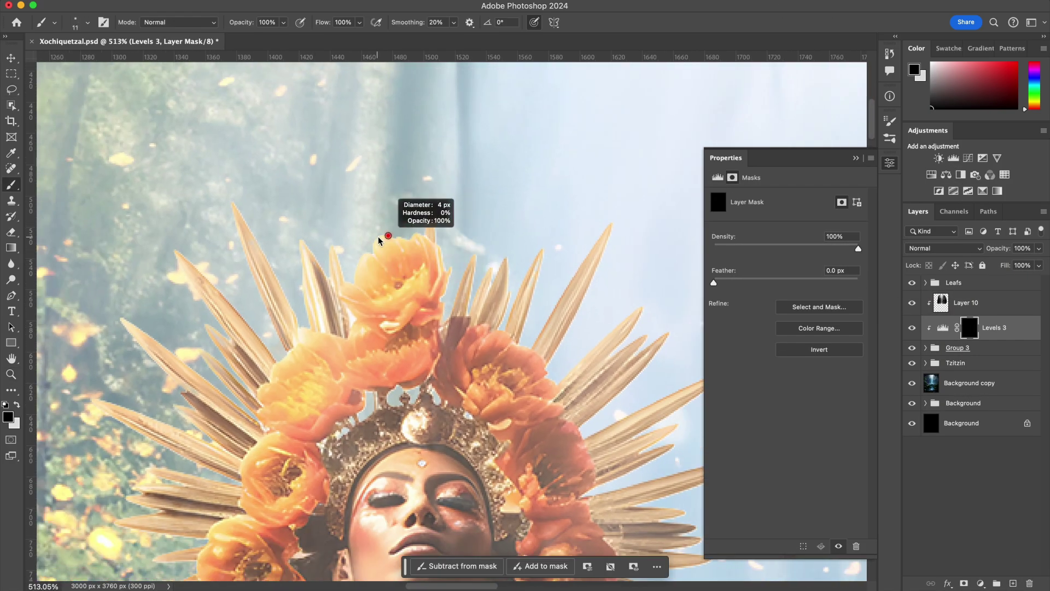
pyautogui.press('x')
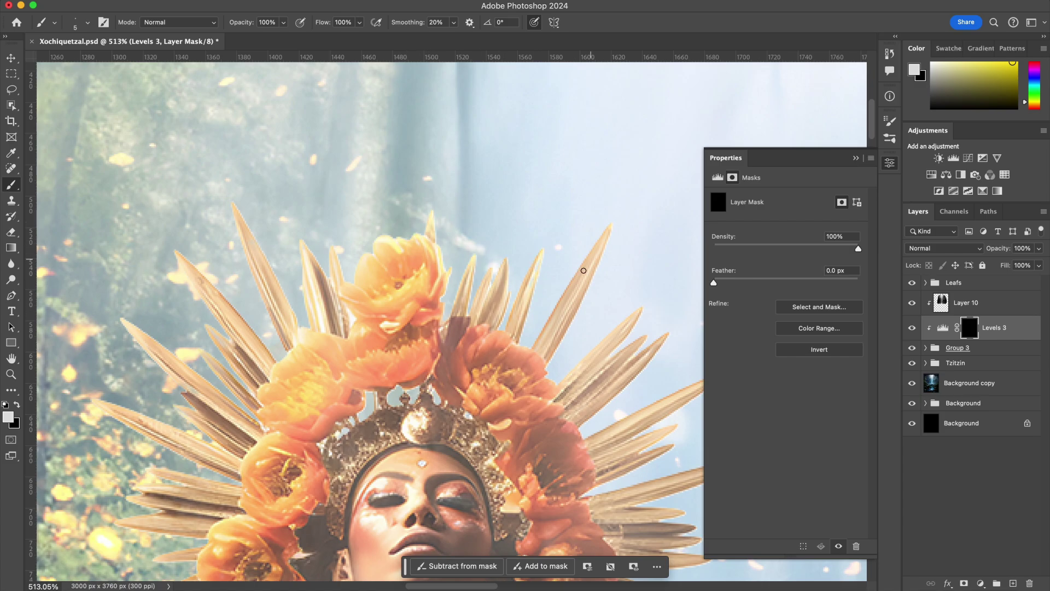
# - Paint white on the mask along the upper edge of the dancer's arm
pyautogui.scroll(-4, 472, 267)
pyautogui.hscroll(4, 472, 268)
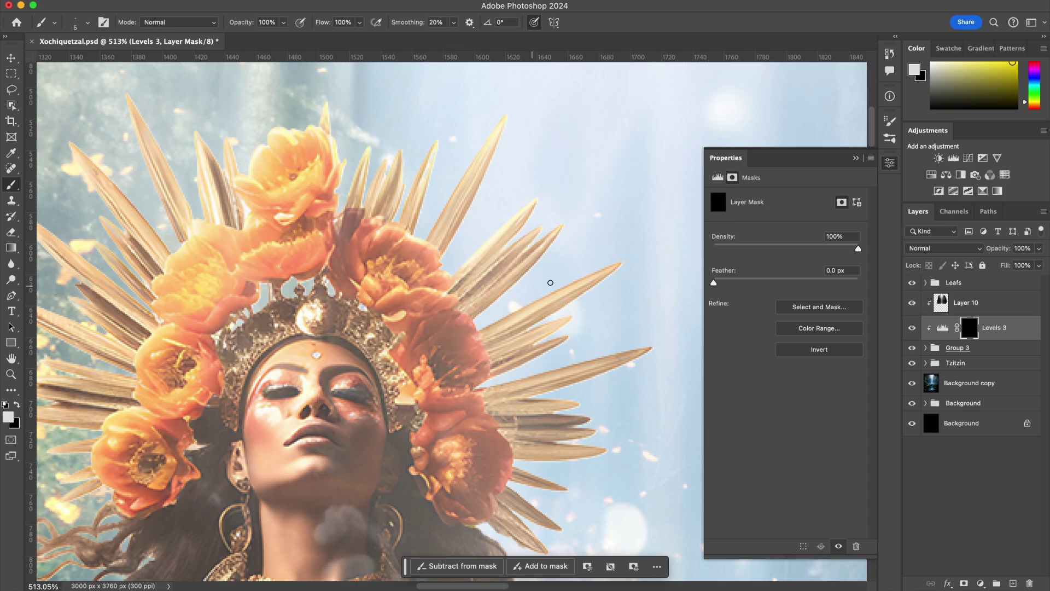
pyautogui.scroll(-3, 664, 341)
pyautogui.hscroll(2, 663, 341)
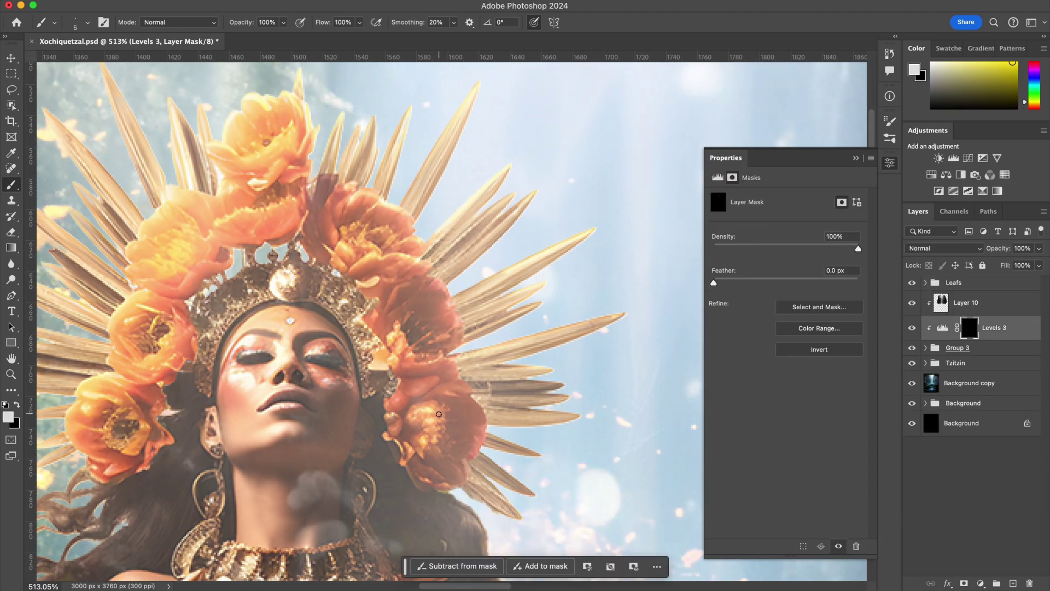
pyautogui.hscroll(-4, 252, 240)
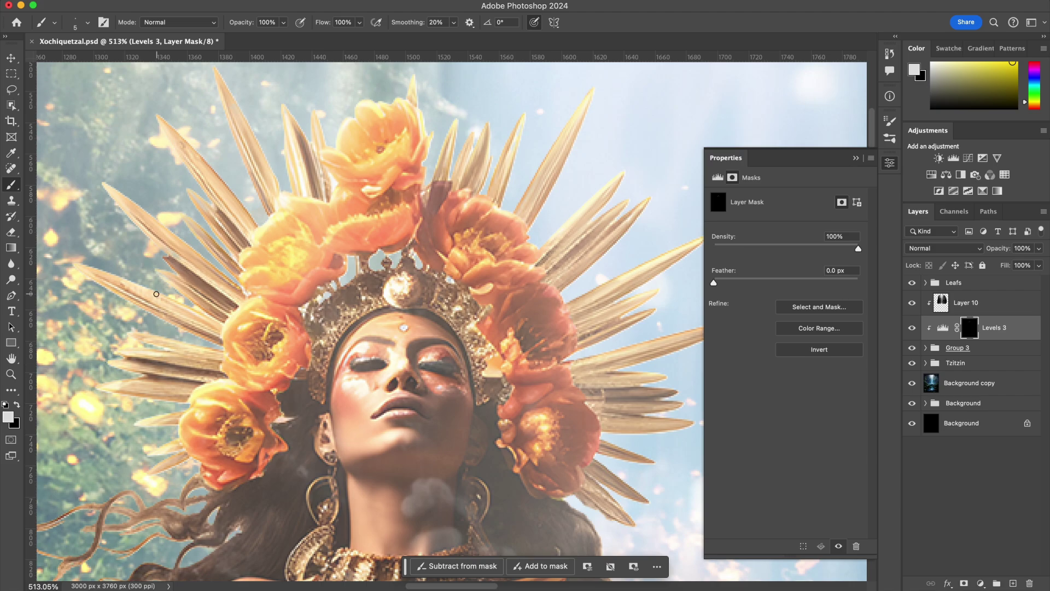
pyautogui.moveTo(261, 369); pyautogui.dragTo(261, 316)
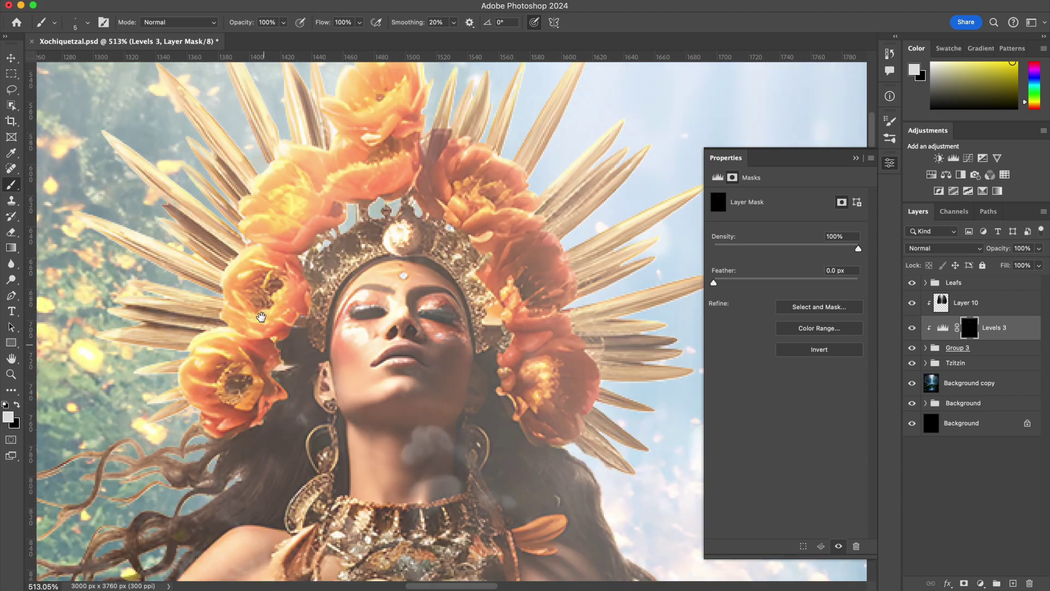
pyautogui.hscroll(6, 261, 316)
pyautogui.scroll(-2, 386, 391)
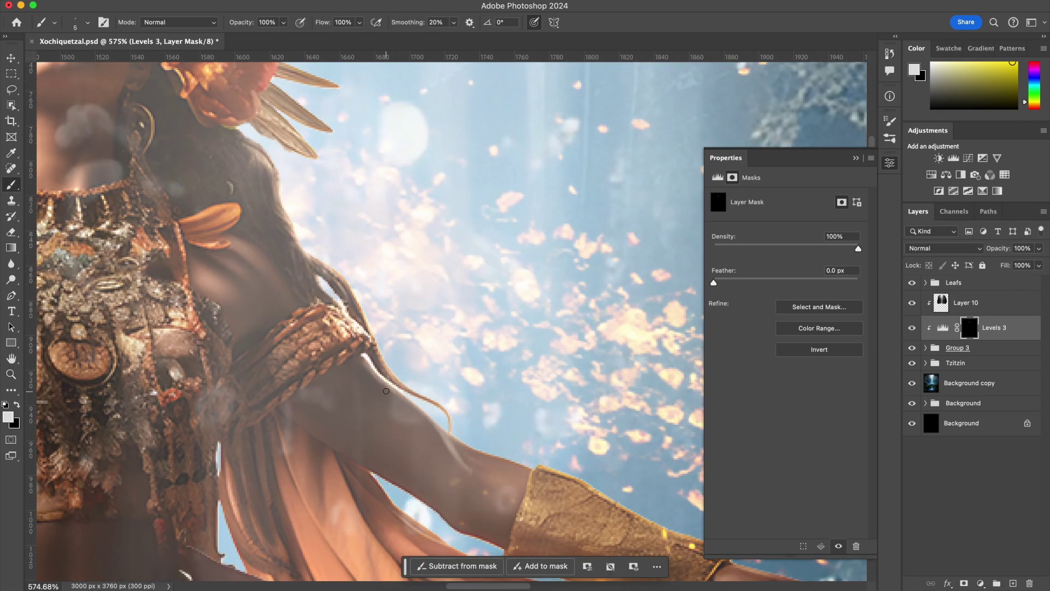
pyautogui.moveTo(386, 391); pyautogui.dragTo(524, 470)
# - Zoom out and brighten the edges of the hand and forearm on the mask
pyautogui.hscroll(5, 436, 407)
pyautogui.scroll(-3, 436, 407)
pyautogui.hscroll(3, 458, 345)
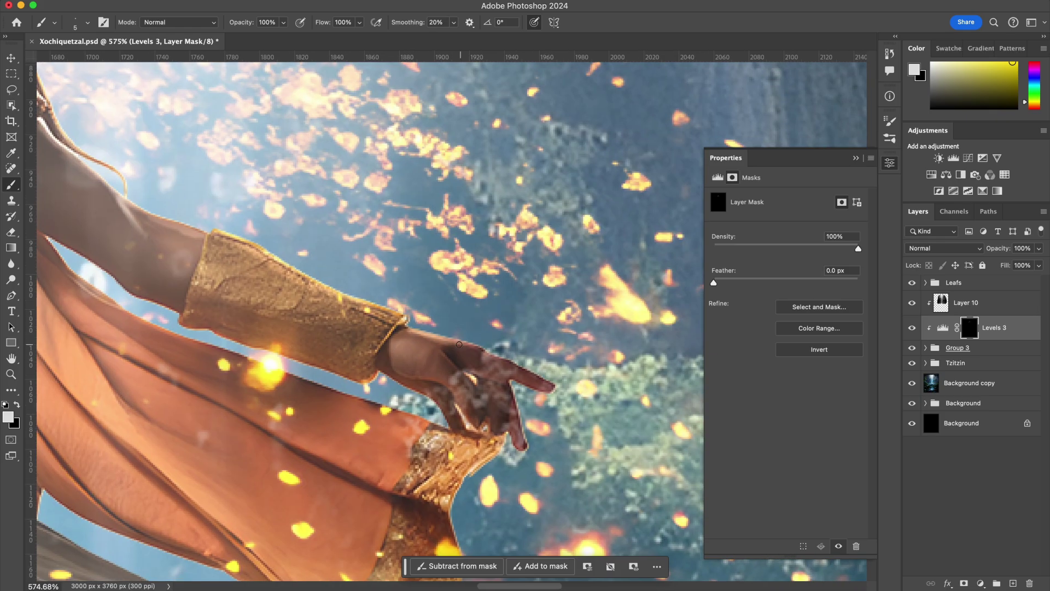
pyautogui.press('z')
pyautogui.moveTo(435, 356); pyautogui.dragTo(395, 343)
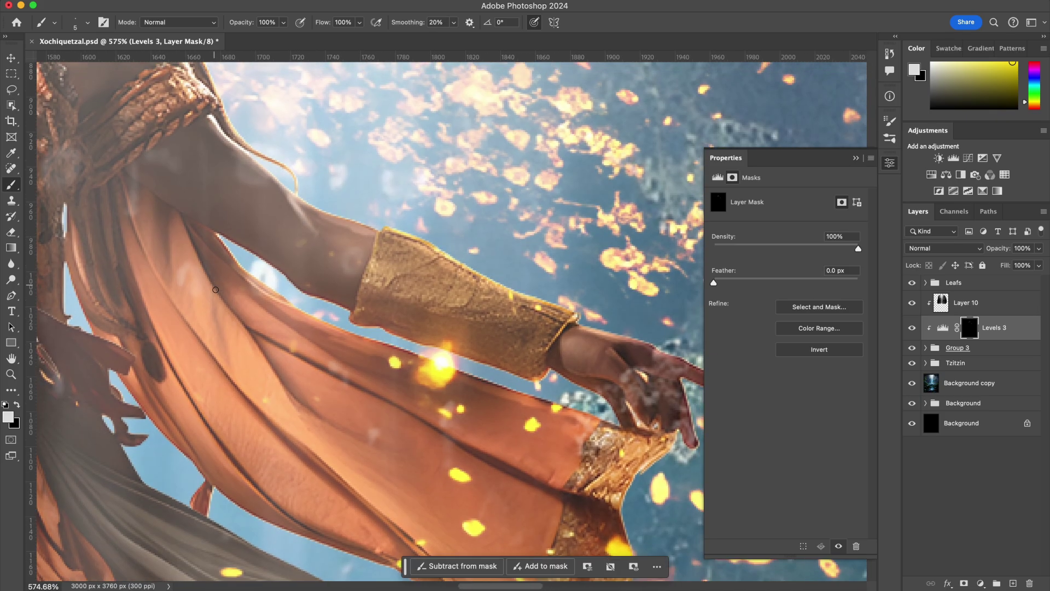
pyautogui.press('b')
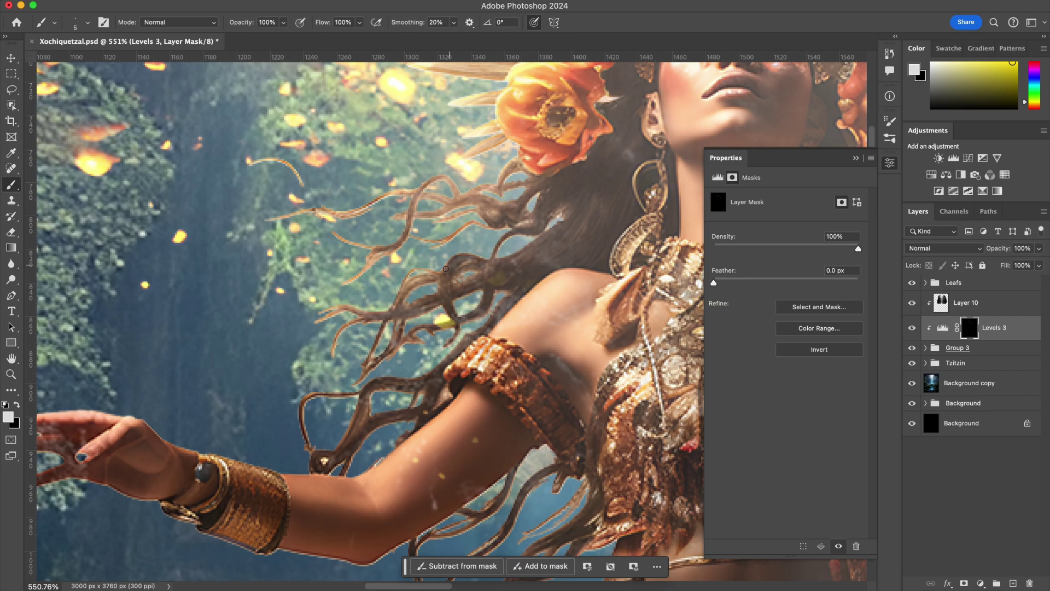
pyautogui.hscroll(-3, 323, 446)
pyautogui.scroll(-2, 323, 446)
pyautogui.moveTo(137, 361)
pyautogui.mouseDown()
pyautogui.moveTo(391, 423)
pyautogui.moveTo(561, 344)
pyautogui.moveTo(609, 257)
pyautogui.mouseUp()
# - Add Group 3 to the selected layers and flip them horizontally
pyautogui.press('z')
pyautogui.moveTo(673, 284); pyautogui.dragTo(602, 288)
pyautogui.keyDown('shift'); pyautogui.click(957, 348); pyautogui.keyUp('shift')
pyautogui.hotkey('ctrl', 't')
pyautogui.rightClick(417, 211)
pyautogui.click(459, 495)
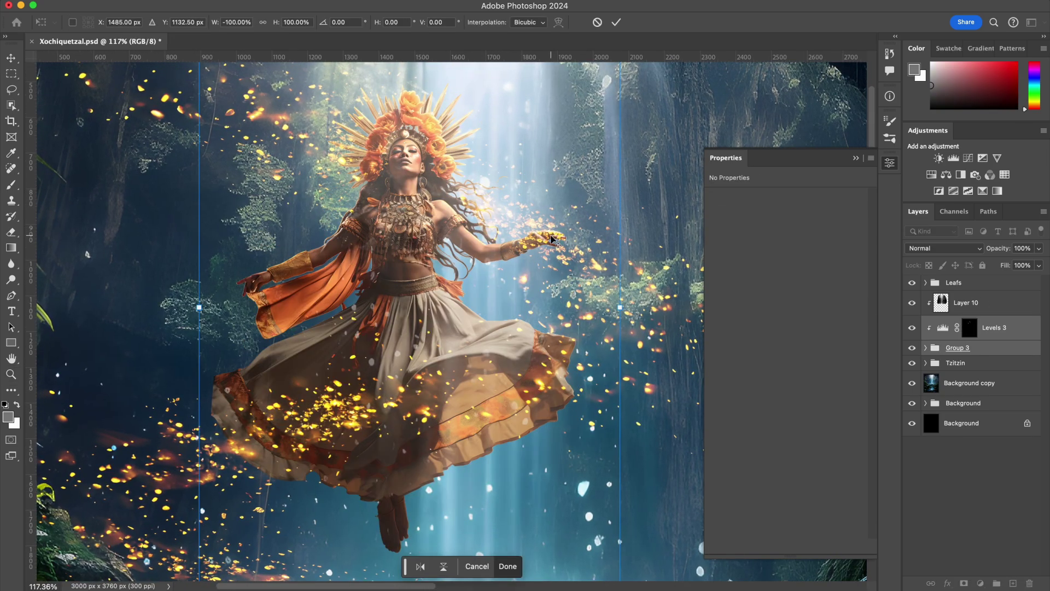
pyautogui.hotkey('ctrl', '0')
pyautogui.press('Return')
# - Paint white on the Levels 3 mask to brighten the skirt's upper edge
pyautogui.press('z')
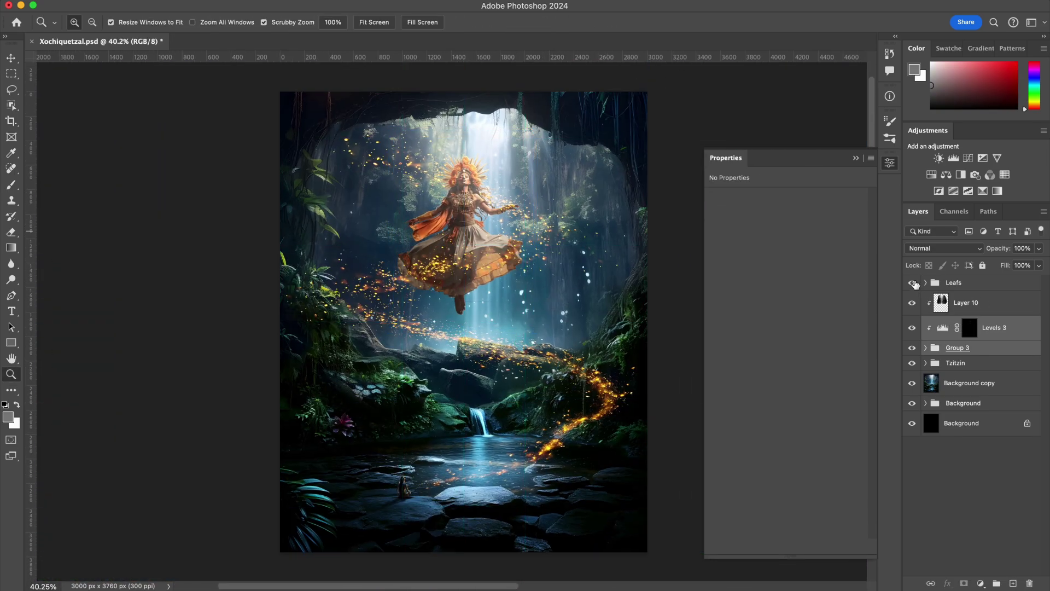
pyautogui.scroll(-2, 595, 262)
pyautogui.moveTo(558, 112); pyautogui.dragTo(613, 112)
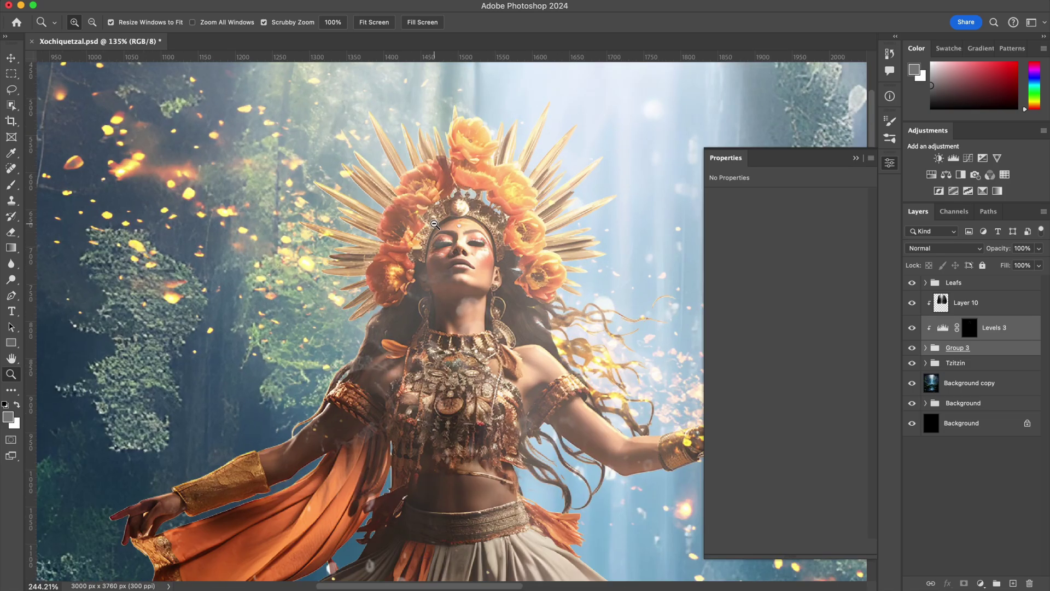
pyautogui.click(968, 327)
pyautogui.press('b')
pyautogui.press('x')
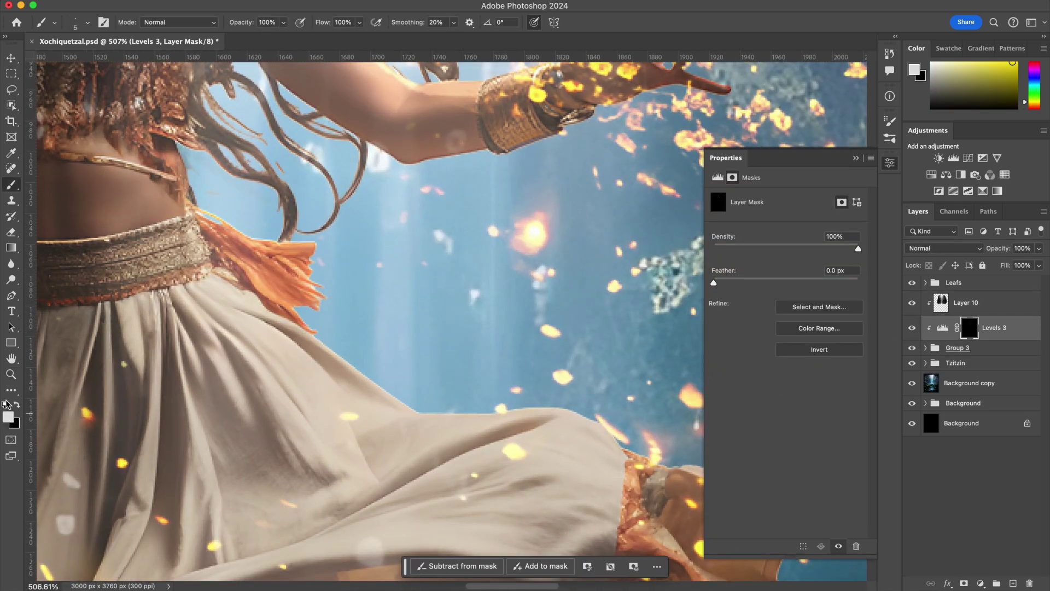
pyautogui.click(5, 405)
pyautogui.moveTo(290, 263); pyautogui.dragTo(364, 367)
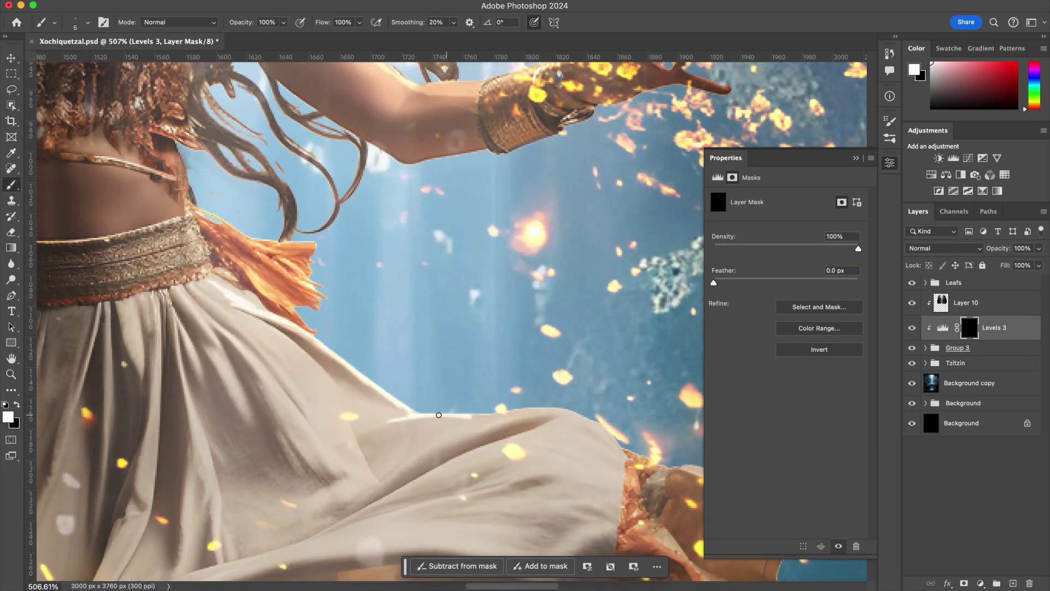
# - Adjust the view and add one more brush stroke near the top of the dancer
pyautogui.scroll(-3, 494, 424)
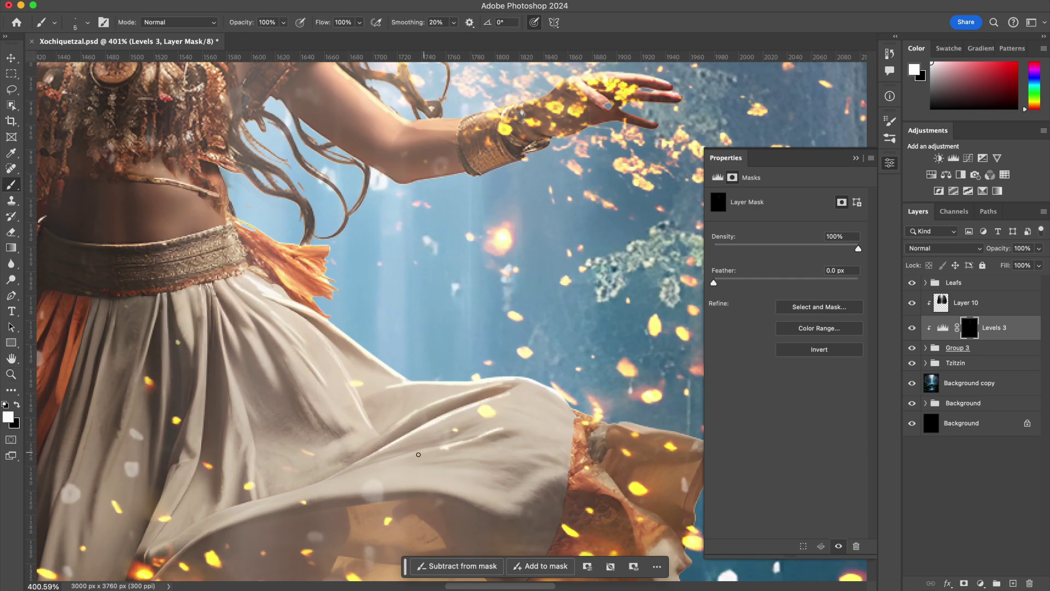
pyautogui.scroll(-3, 201, 233)
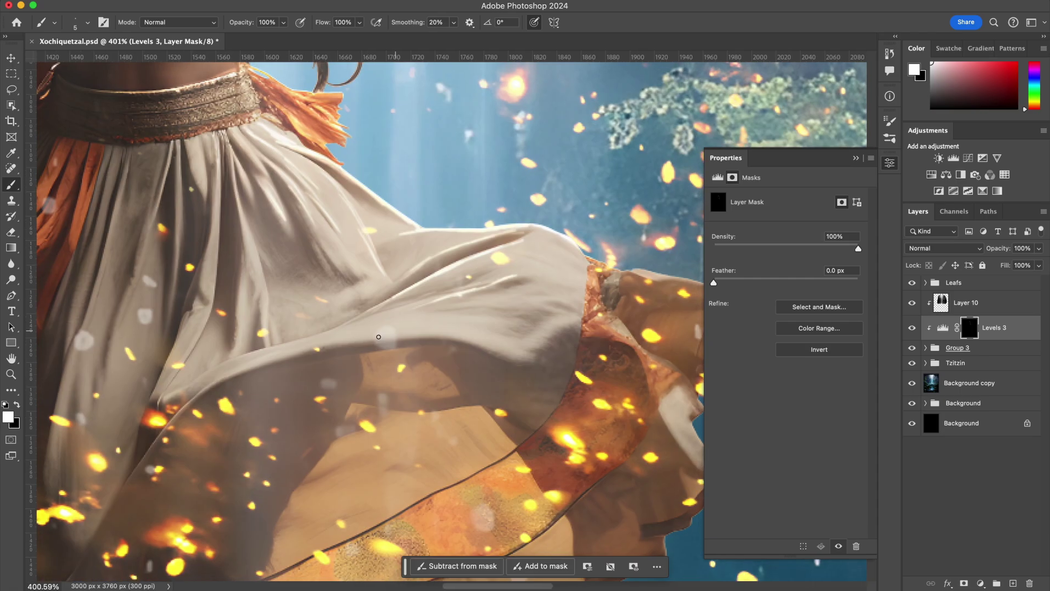
pyautogui.press('r')
pyautogui.scroll(-4, 408, 392)
pyautogui.press('z')
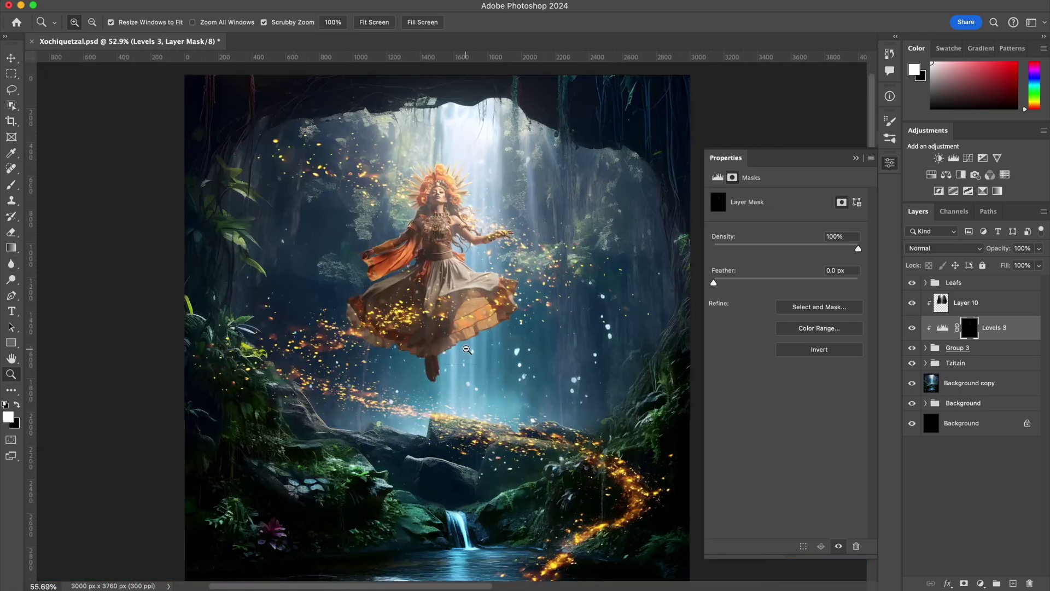
pyautogui.scroll(-8, 471, 350)
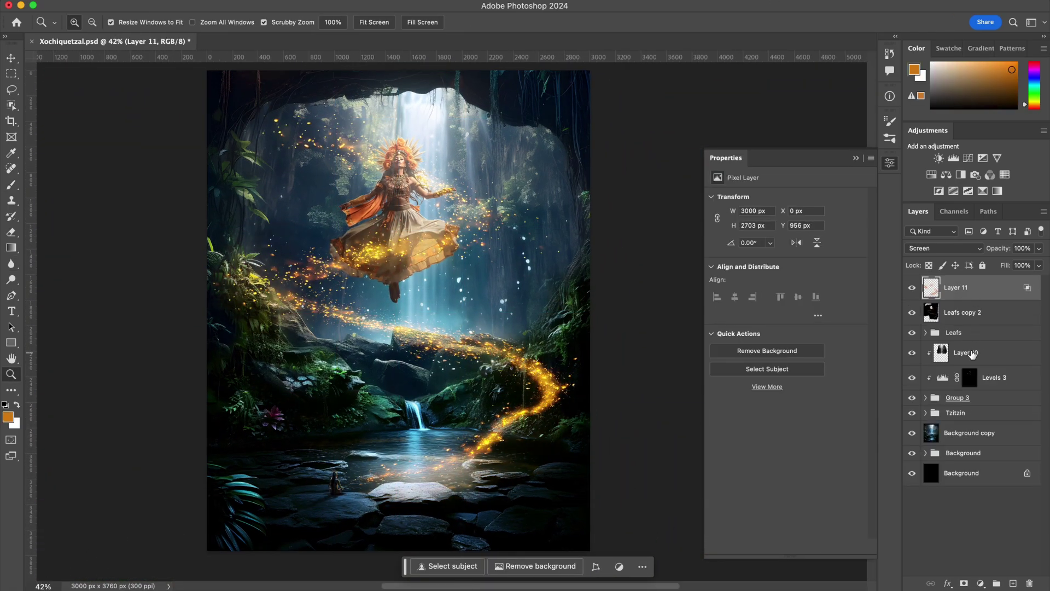
pyautogui.press('b')
pyautogui.moveTo(436, 134); pyautogui.dragTo(460, 107)
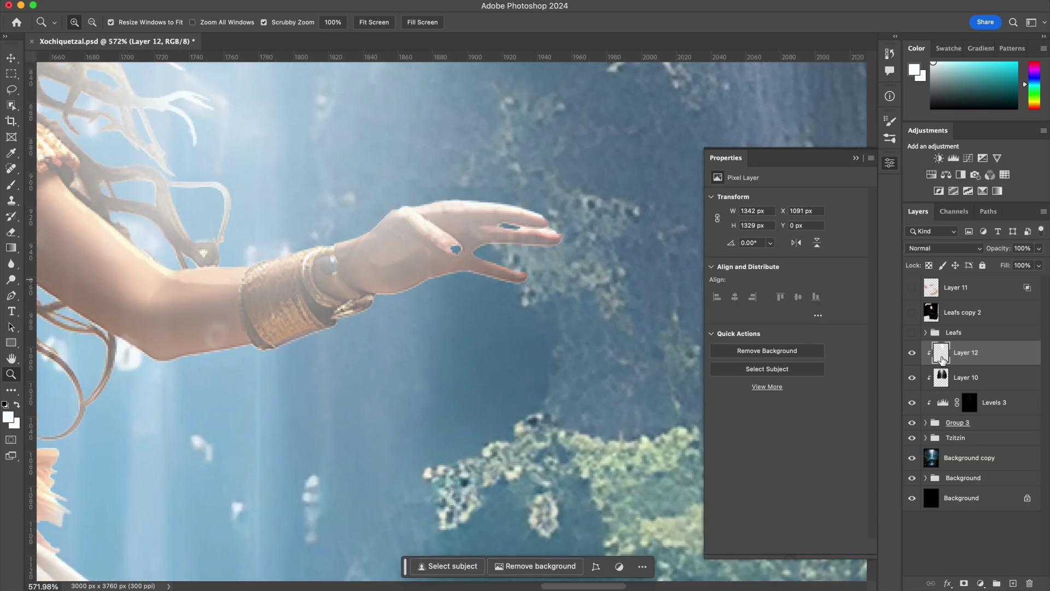
# - Paint black on Layer 12's mask to remove it from the fingers, hand, forearm and wrist
pyautogui.press('b')
pyautogui.press('x')
pyautogui.moveTo(451, 254); pyautogui.dragTo(402, 224)
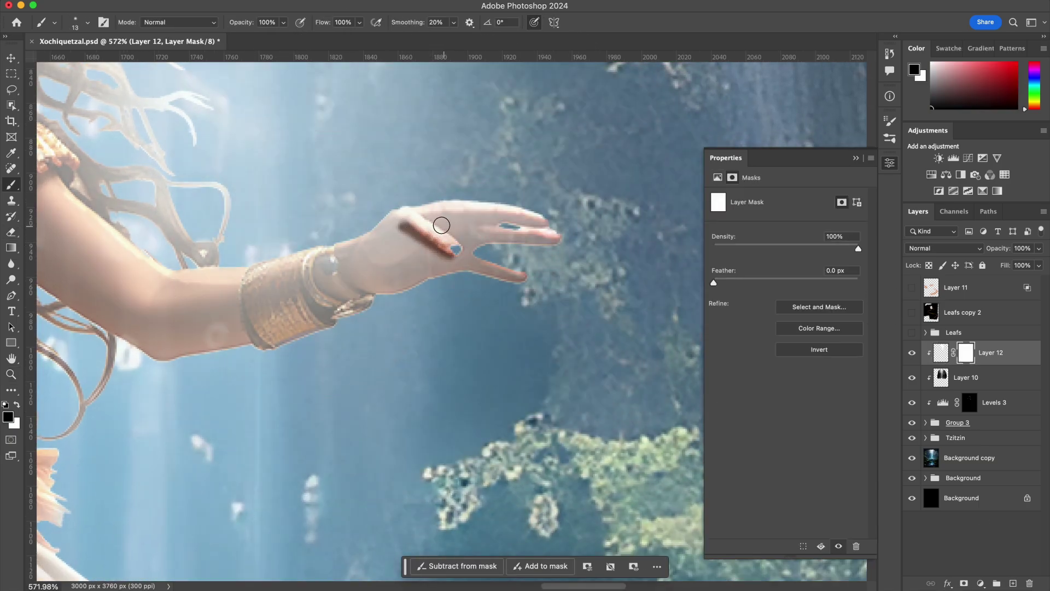
pyautogui.moveTo(544, 221)
pyautogui.mouseDown()
pyautogui.moveTo(456, 227)
pyautogui.moveTo(480, 244)
pyautogui.moveTo(361, 273)
pyautogui.mouseUp()
pyautogui.hscroll(-10, 424, 249)
pyautogui.scroll(3, 425, 249)
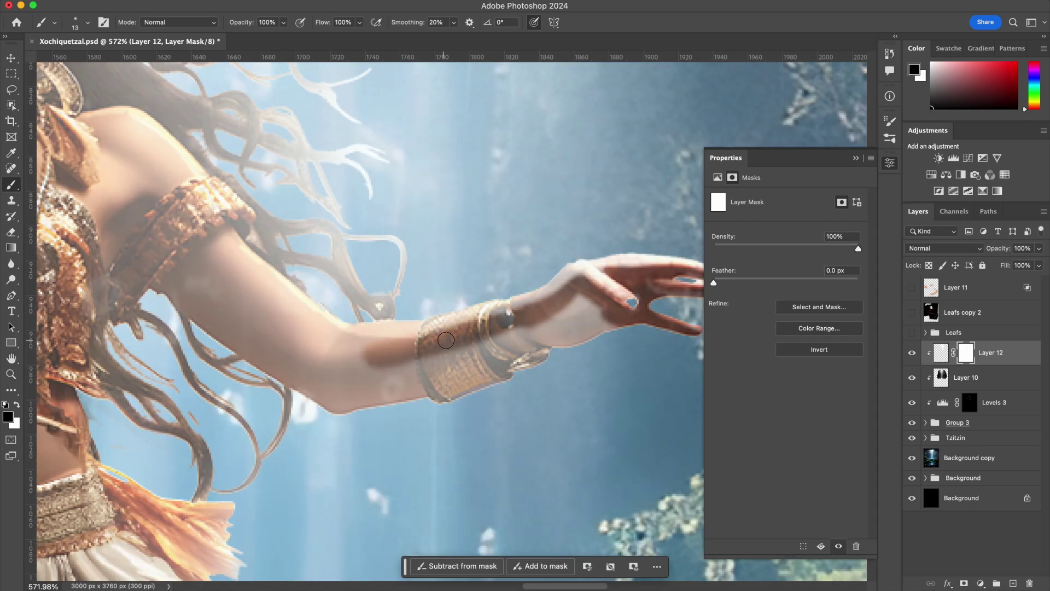
pyautogui.moveTo(446, 340)
pyautogui.mouseDown()
pyautogui.moveTo(429, 386)
pyautogui.moveTo(607, 298)
pyautogui.mouseUp()
pyautogui.scroll(-3, 383, 399)
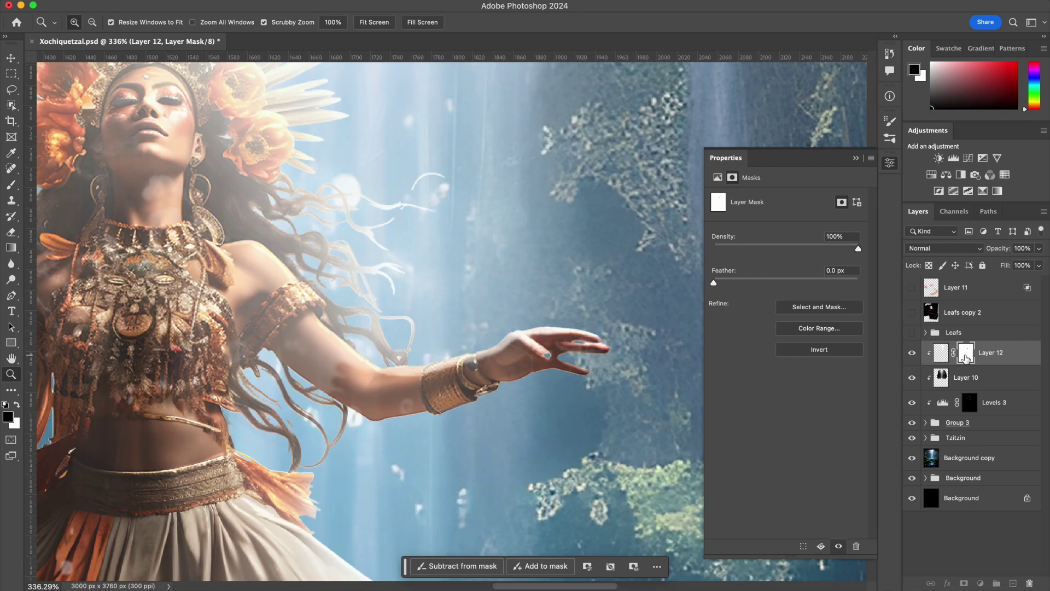
pyautogui.scroll(3, 383, 400)
# - Paint the mask at 30% strength to restore orange colour to the headdress flowers
pyautogui.press('3')
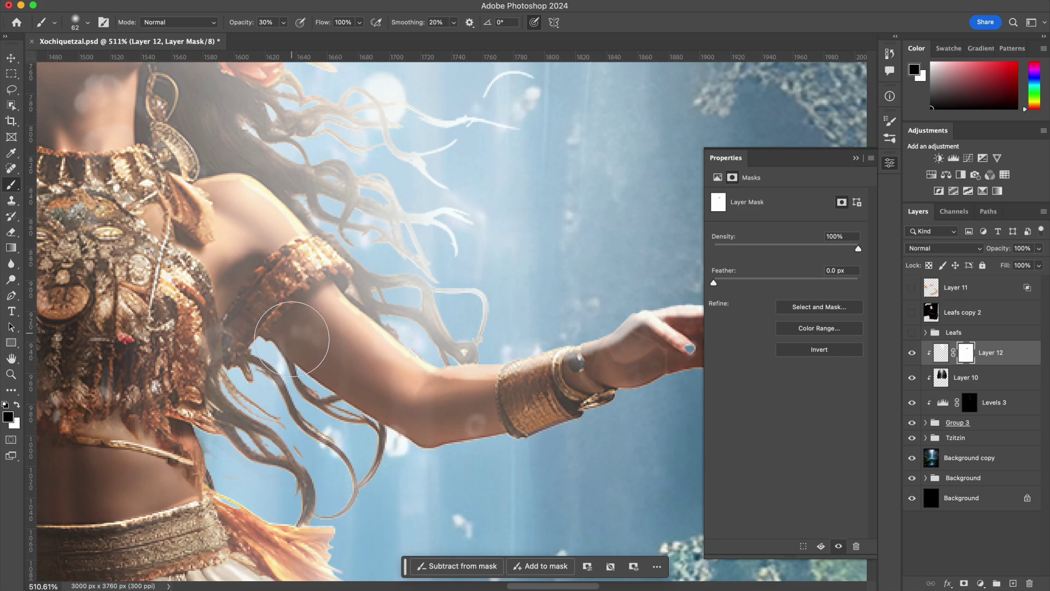
pyautogui.press('z')
pyautogui.scroll(-5, 501, 347)
pyautogui.scroll(-2, 361, 235)
pyautogui.scroll(8, 299, 309)
pyautogui.press('b')
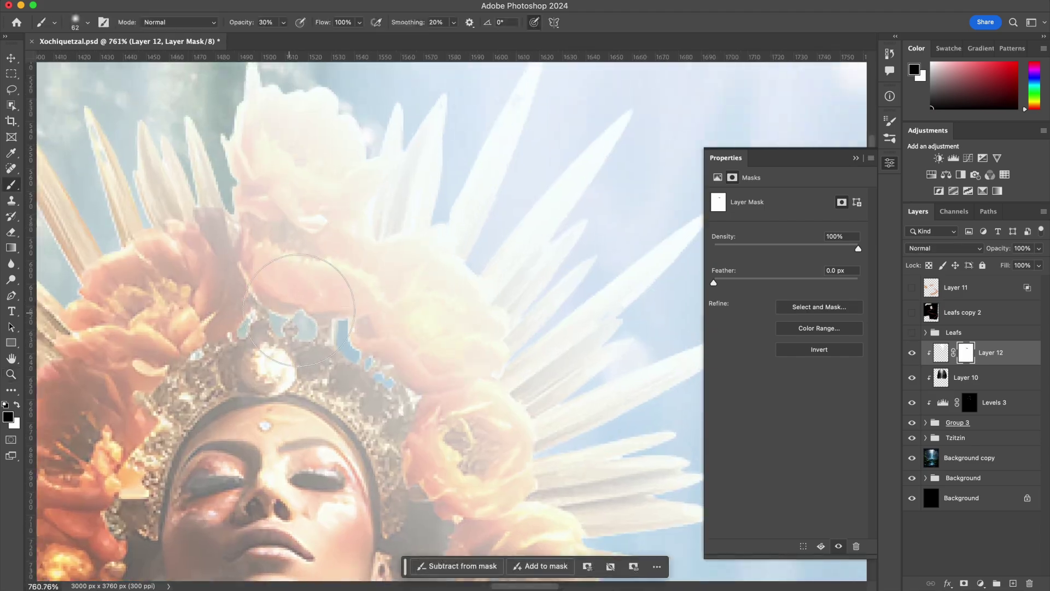
pyautogui.moveTo(251, 250); pyautogui.dragTo(361, 295)
pyautogui.moveTo(276, 142); pyautogui.dragTo(328, 123)
pyautogui.moveTo(350, 317); pyautogui.dragTo(438, 383)
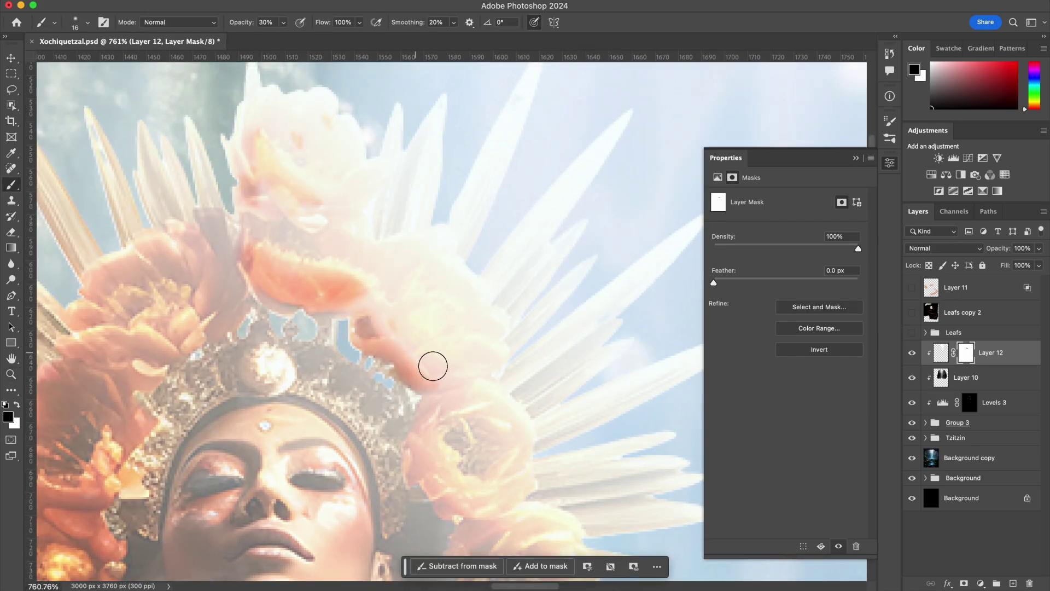
pyautogui.moveTo(382, 273)
pyautogui.mouseDown()
pyautogui.moveTo(463, 316)
pyautogui.moveTo(387, 356)
pyautogui.moveTo(230, 272)
pyautogui.moveTo(394, 400)
pyautogui.moveTo(383, 306)
pyautogui.moveTo(441, 444)
pyautogui.mouseUp()
# - Bring back colour in the right-side and lower petals on the mask
pyautogui.scroll(-5, 394, 400)
pyautogui.scroll(5, 417, 375)
pyautogui.scroll(-5, 441, 444)
pyautogui.scroll(5, 433, 368)
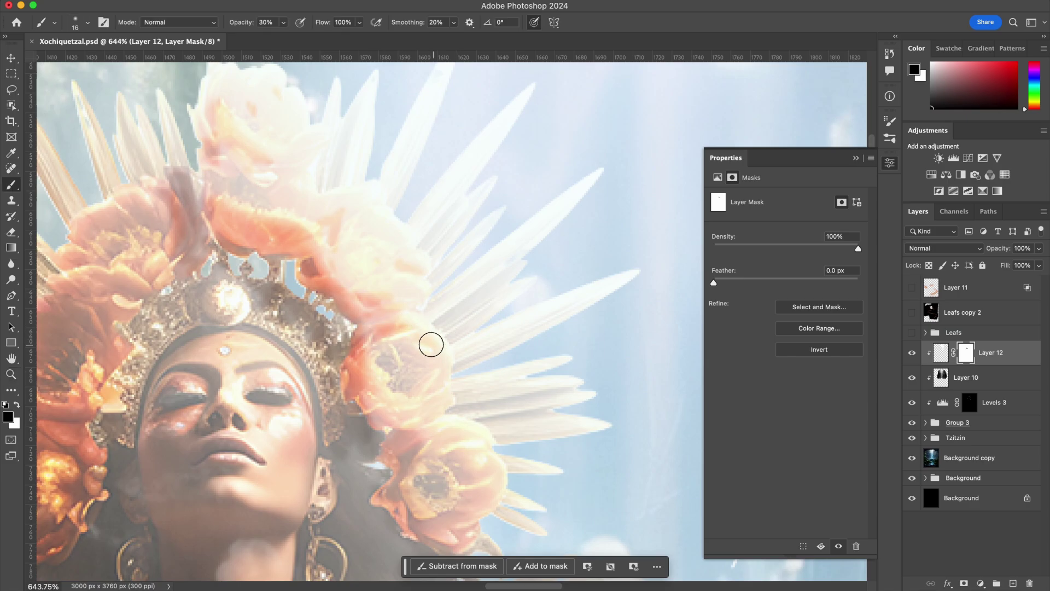
pyautogui.moveTo(400, 265); pyautogui.dragTo(390, 243)
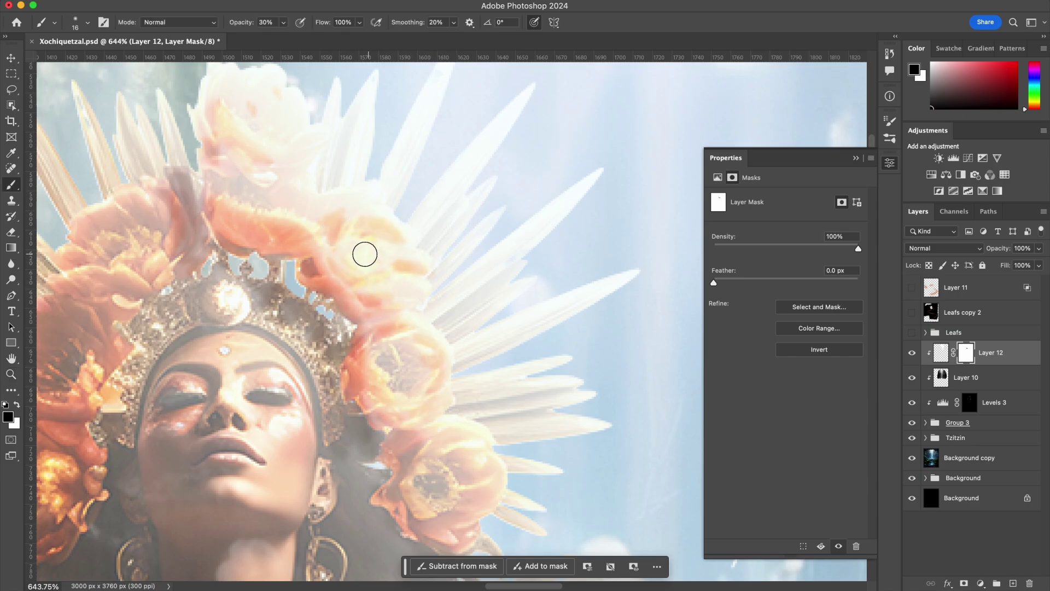
pyautogui.moveTo(434, 441); pyautogui.dragTo(399, 459)
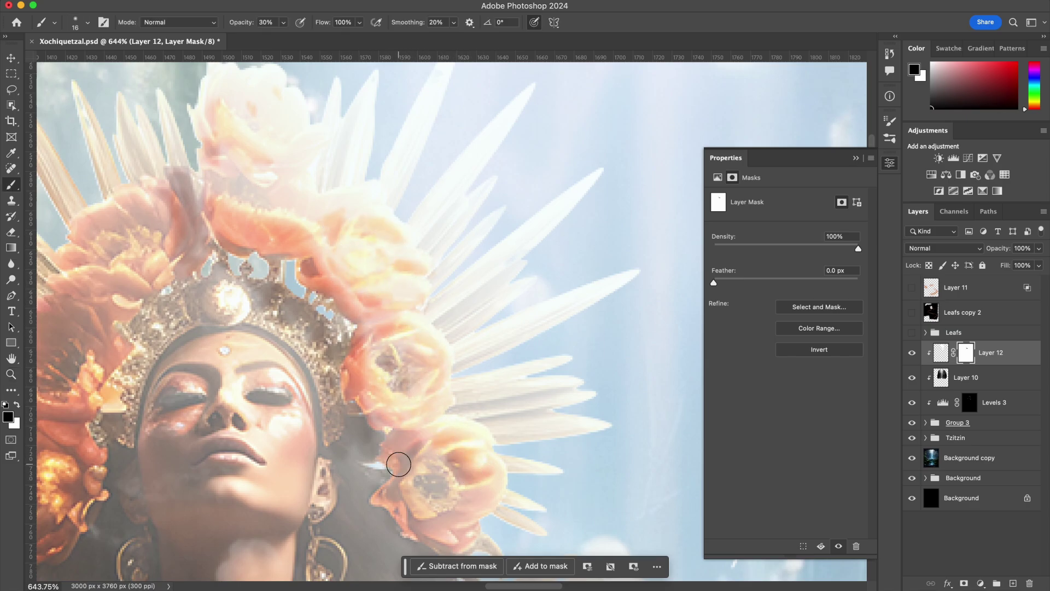
pyautogui.scroll(-2, 403, 468)
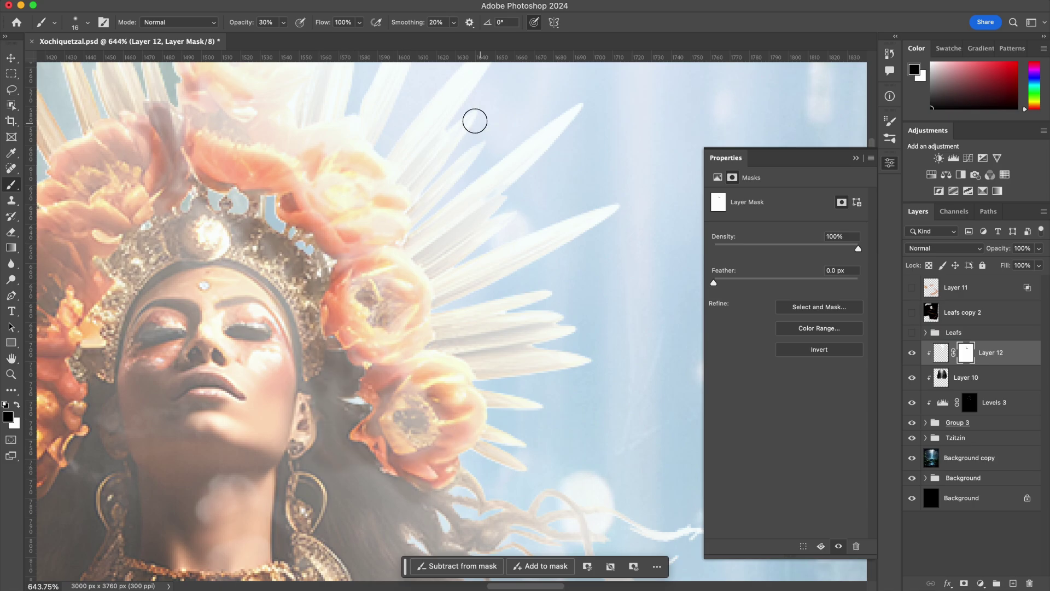
# - Zoom out to view the whole composition with white as the painting colour
pyautogui.press('z')
pyautogui.moveTo(493, 122)
pyautogui.mouseDown()
pyautogui.moveTo(382, 299)
pyautogui.moveTo(427, 299)
pyautogui.mouseUp()
pyautogui.press('b')
pyautogui.press('x')
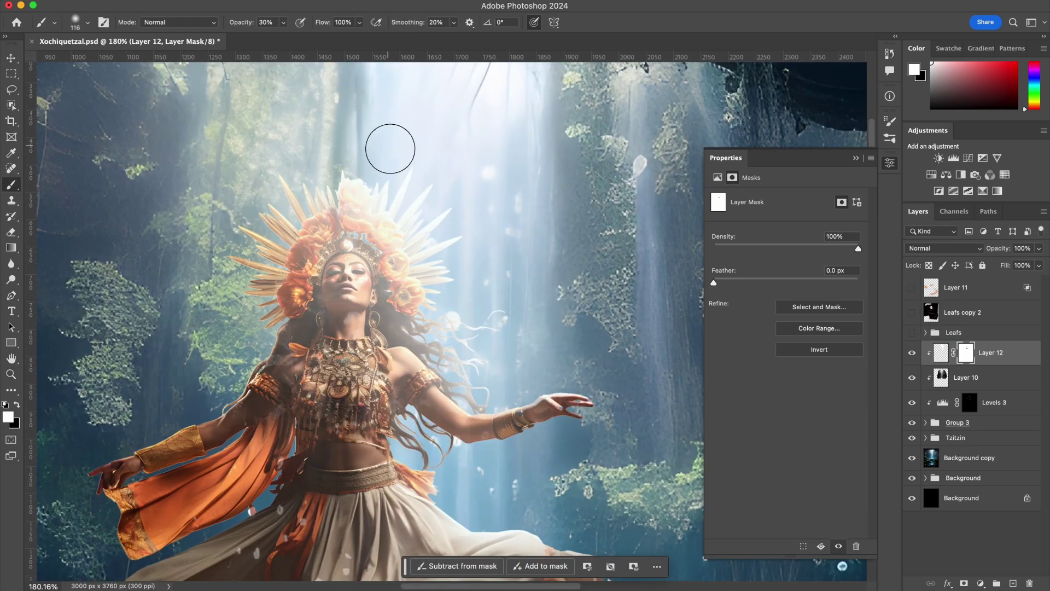
pyautogui.press('z')
pyautogui.moveTo(390, 149); pyautogui.dragTo(379, 364)
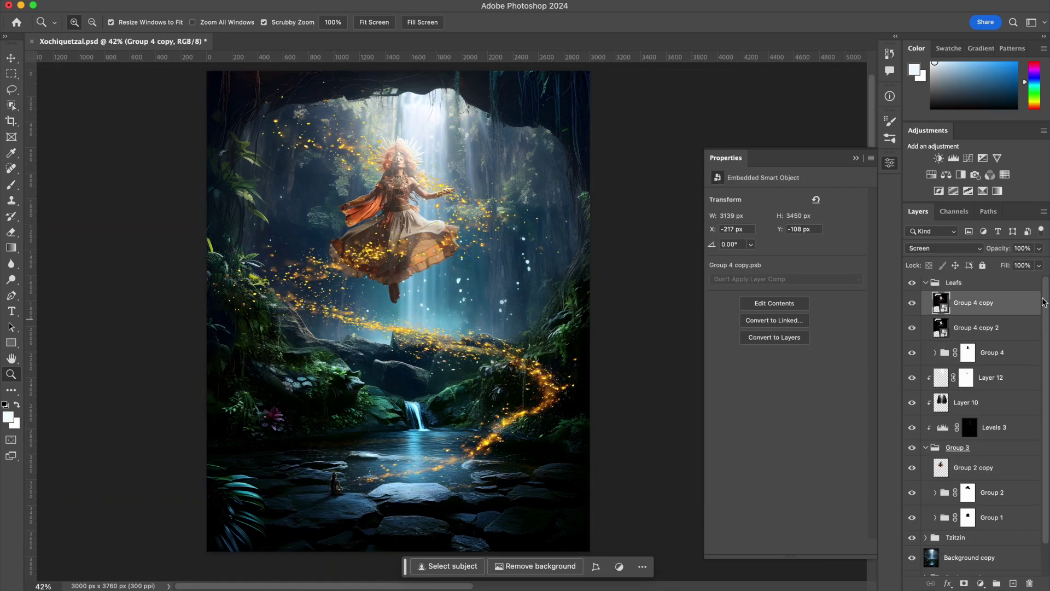
# - Merge the petal copy into one layer and duplicate it with an additive blend mode
pyautogui.rightClick(984, 303)
pyautogui.click(951, 230)
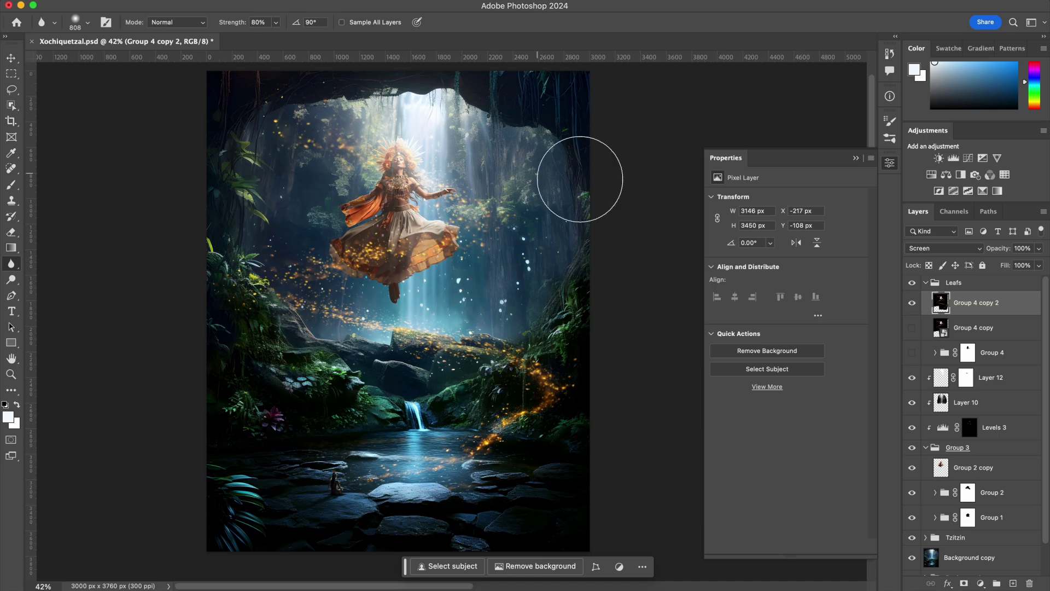
pyautogui.hotkey('ctrl', 'j')
pyautogui.click(942, 248)
# - Collapse the Leafs group and add a layer mask to it
pyautogui.click(943, 272)
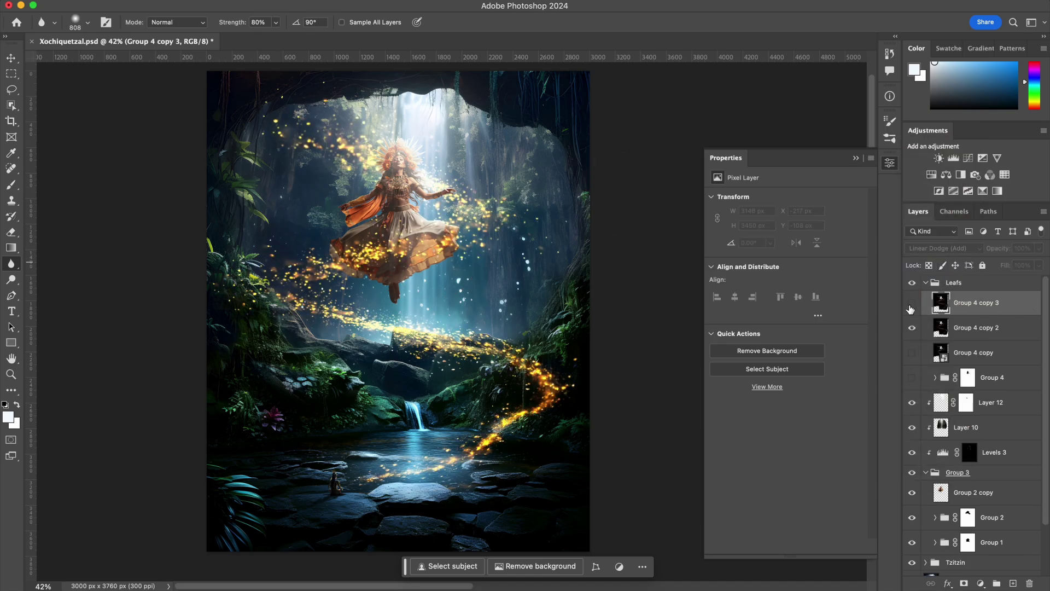
pyautogui.click(923, 284)
pyautogui.click(963, 583)
pyautogui.scroll(5, 382, 350)
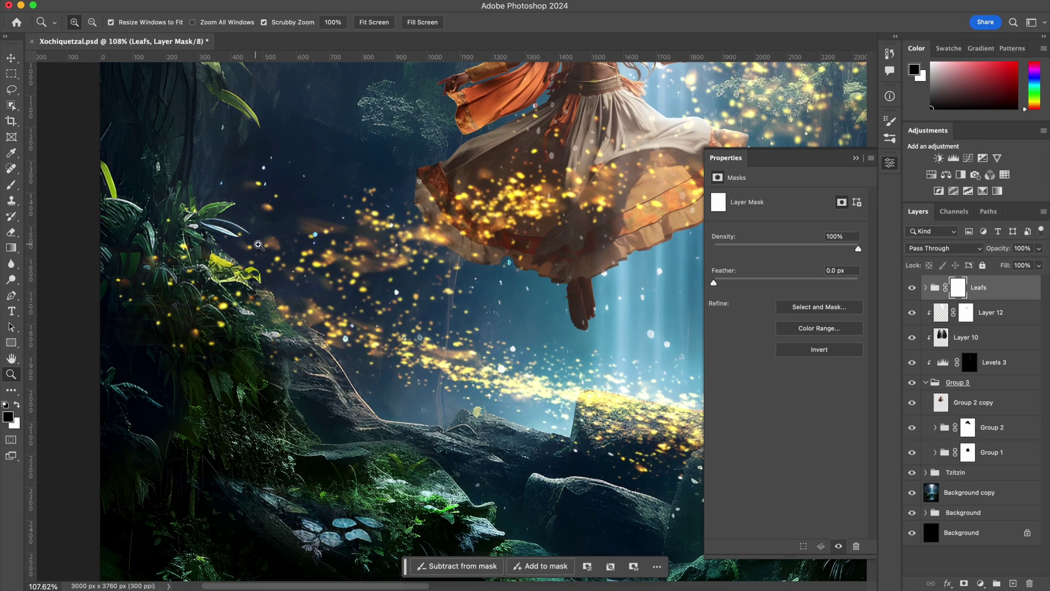
pyautogui.scroll(-5, 381, 350)
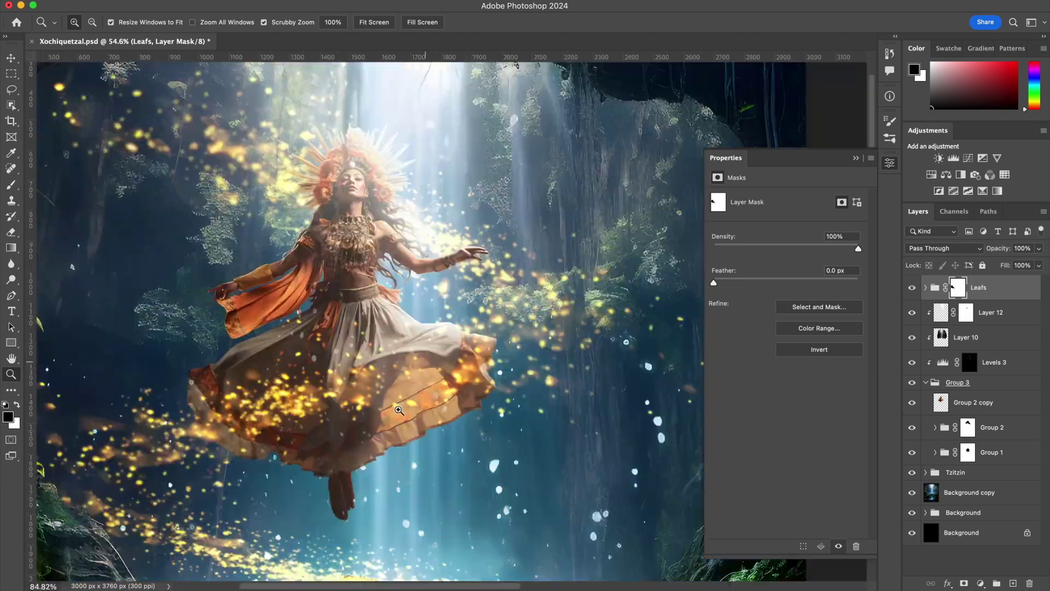
pyautogui.scroll(6, 186, 305)
pyautogui.press('b')
pyautogui.press('z')
pyautogui.scroll(-3, 443, 286)
pyautogui.scroll(3, 443, 273)
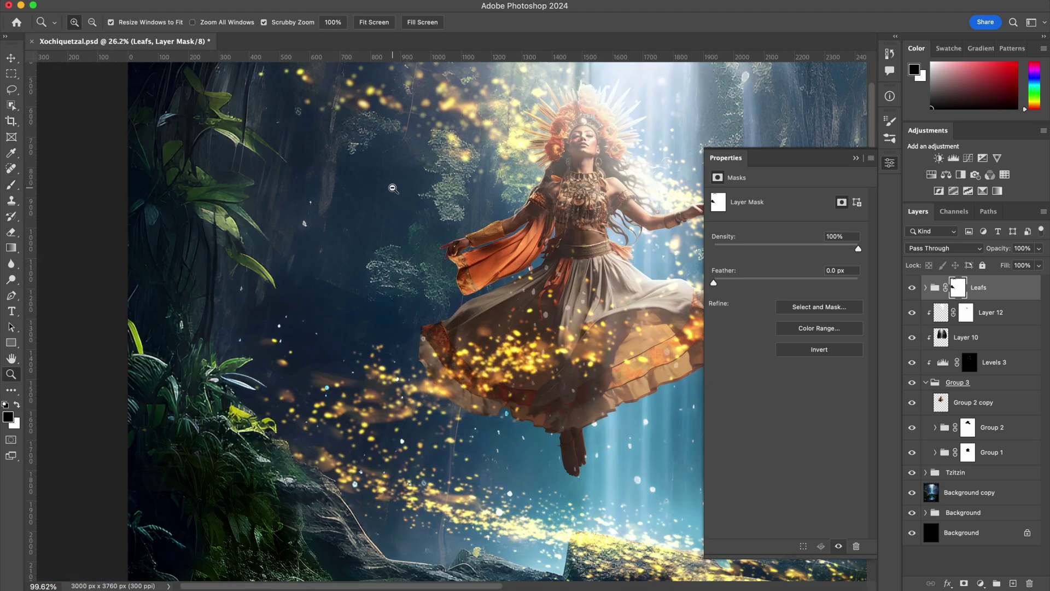
pyautogui.scroll(-3, 443, 263)
pyautogui.scroll(5, 442, 221)
pyautogui.scroll(-5, 442, 221)
pyautogui.scroll(-1, 441, 221)
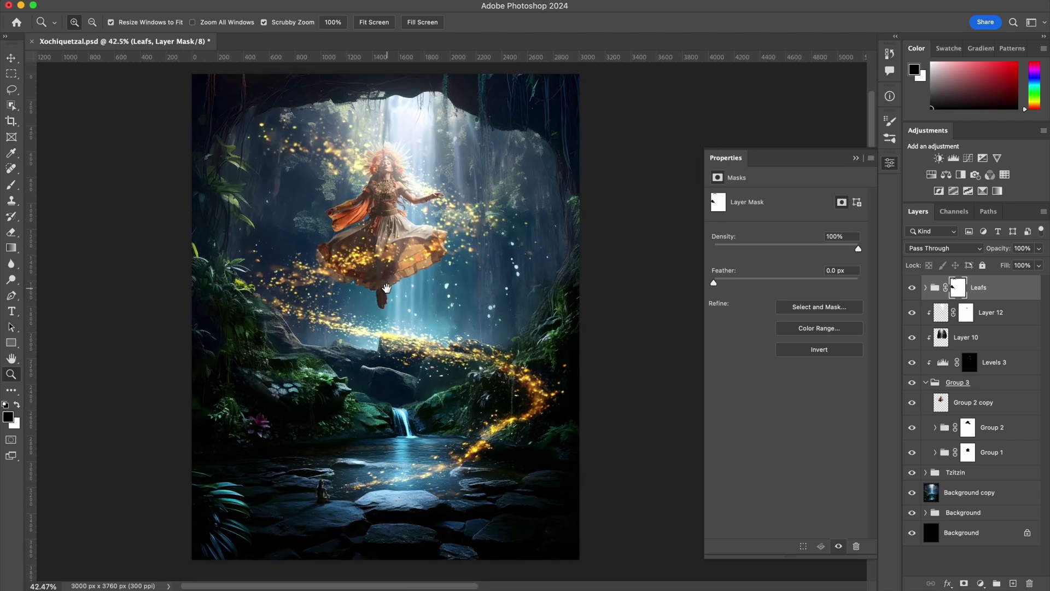
# - Duplicate the Leafs group, merge Leafs copy 2 into one layer and set it to Screen
pyautogui.click(984, 288)
pyautogui.hotkey('ctrl', 'j')
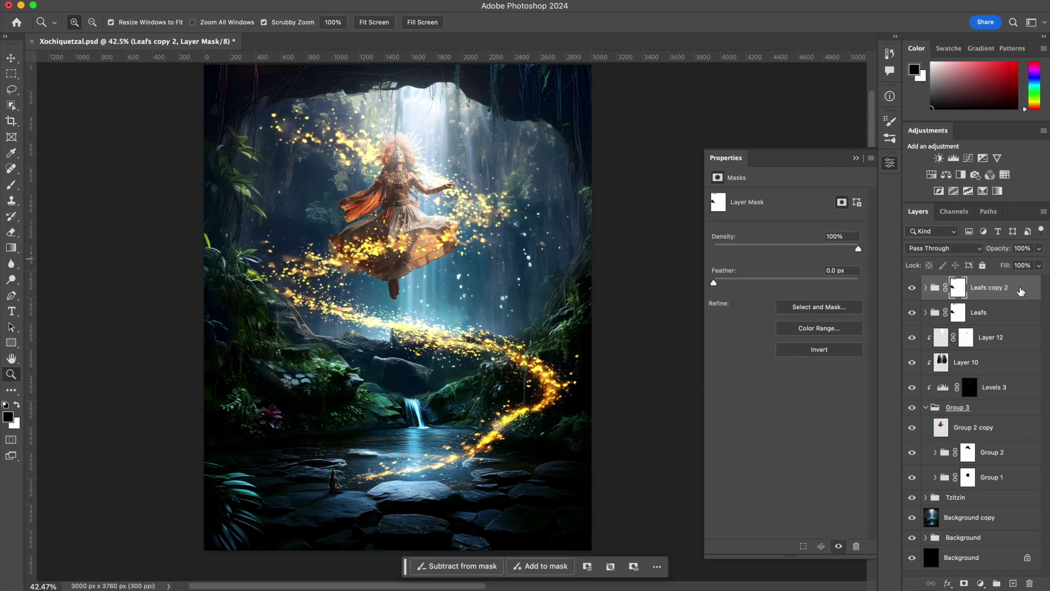
pyautogui.rightClick(991, 288)
pyautogui.click(941, 429)
pyautogui.click(943, 248)
pyautogui.click(923, 354)
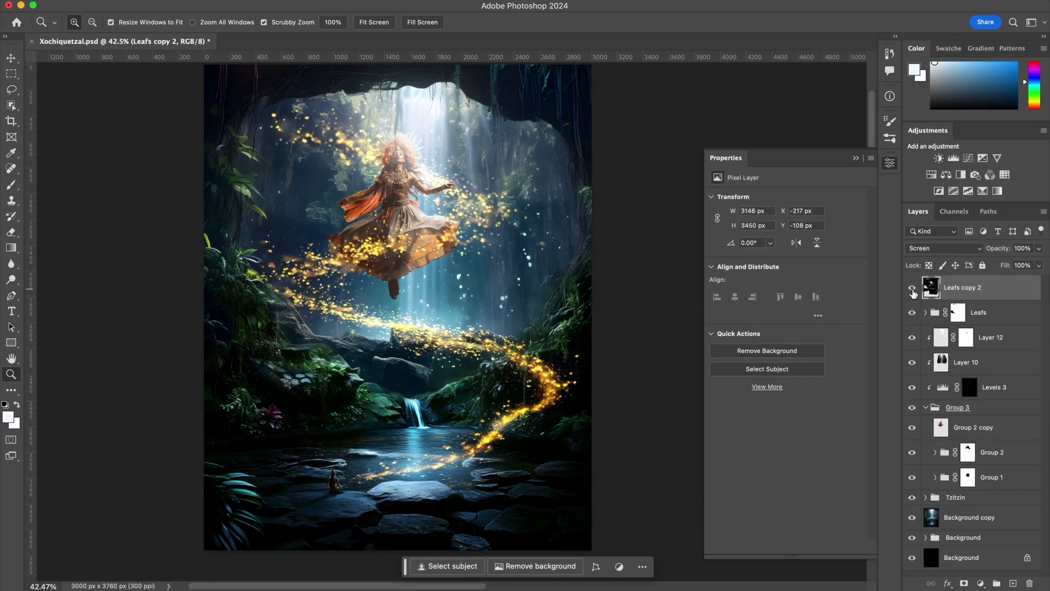
pyautogui.click(911, 288)
# - Blur the merged glow layer and apply Levels, raising the black point and lowering the white point
pyautogui.hotkey('ctrl', 'alt', 'f')
pyautogui.press('Escape')
pyautogui.hotkey('ctrl', 'l')
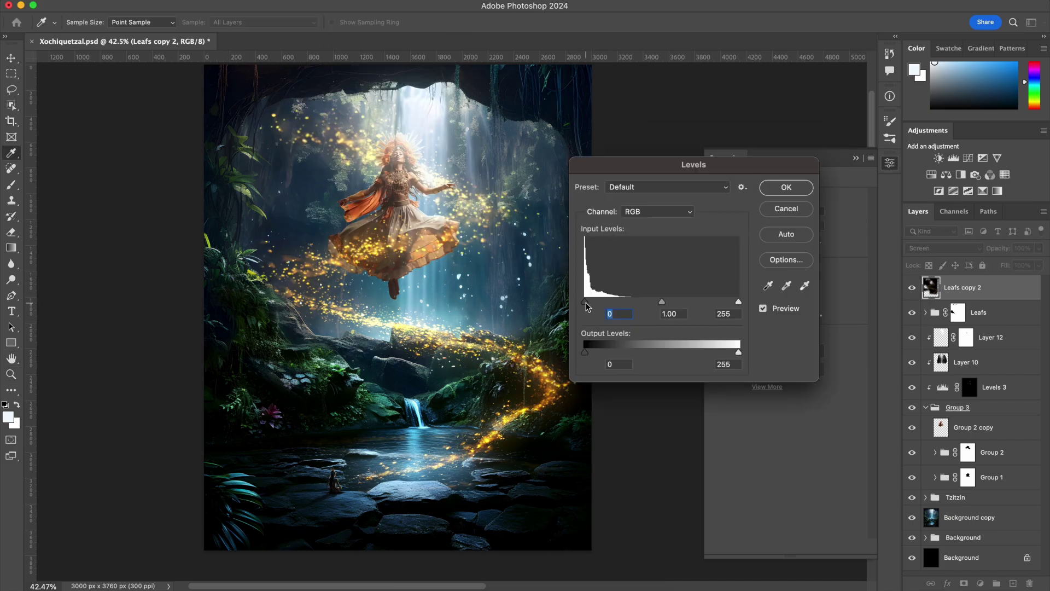
pyautogui.moveTo(585, 302); pyautogui.dragTo(604, 302)
pyautogui.moveTo(738, 301); pyautogui.dragTo(713, 303)
pyautogui.press('Return')
pyautogui.press('z')
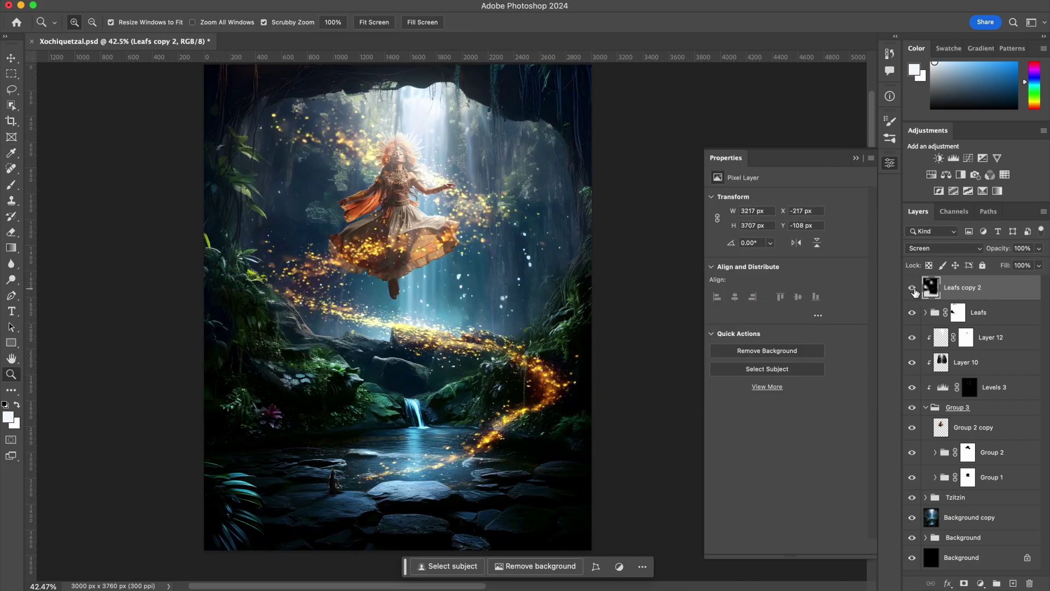
# - Hide Leafs copy 2, paint out part of a petal copy's glow in black, and duplicate it
pyautogui.click(911, 287)
pyautogui.click(925, 313)
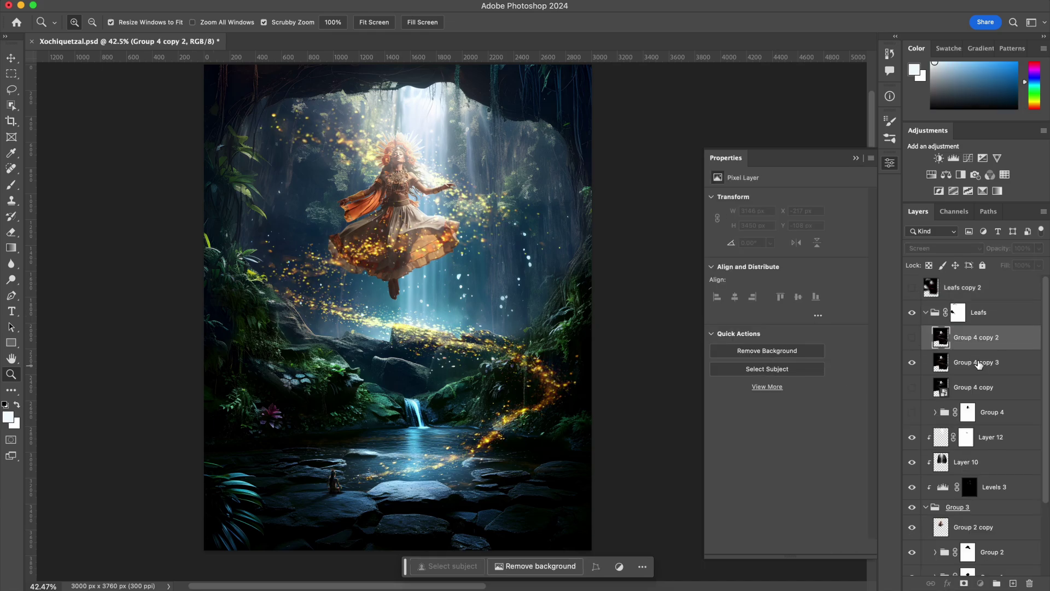
pyautogui.click(940, 337)
pyautogui.press('b')
pyautogui.press('d')
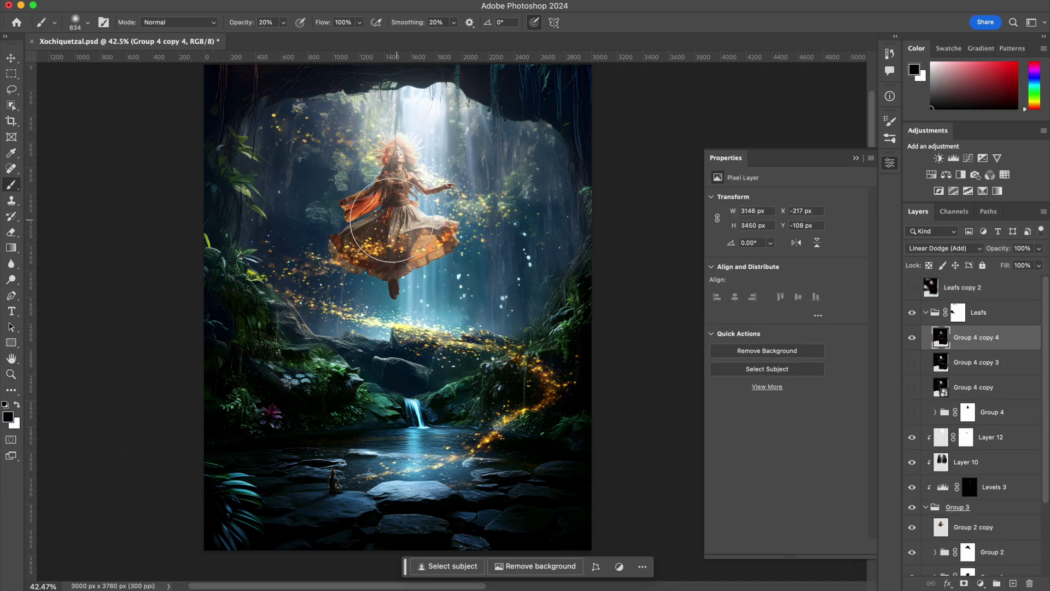
pyautogui.moveTo(453, 358); pyautogui.dragTo(452, 425)
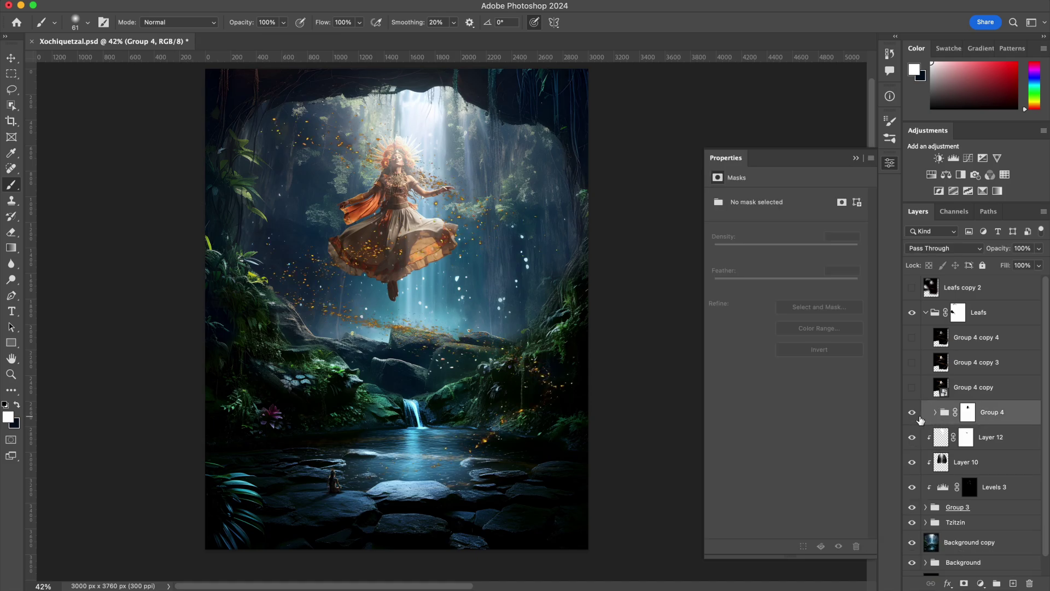
pyautogui.hotkey('ctrl', 'j')
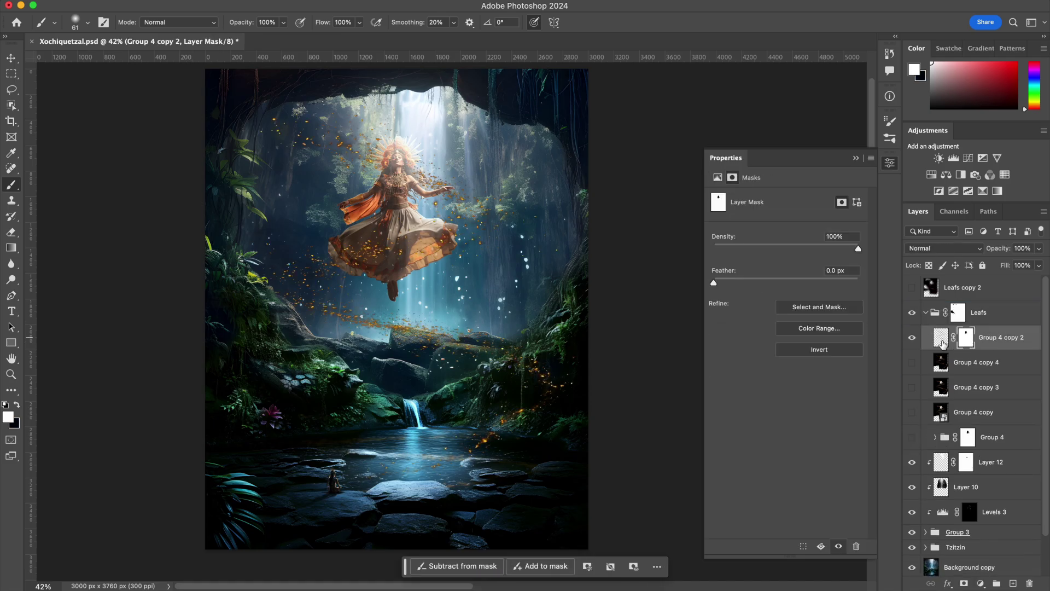
# - Add a new clipped layer and paint soft 30% light over the dress toward the rocks
pyautogui.hotkey('ctrl', 'shift', 'alt', 'n')
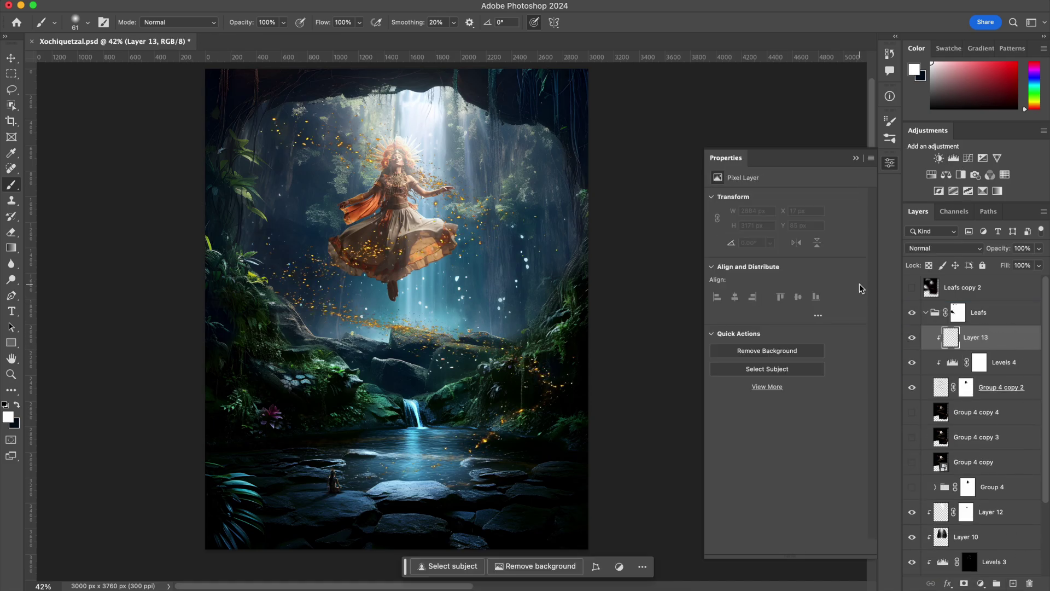
pyautogui.press('3')
pyautogui.moveTo(477, 163); pyautogui.dragTo(461, 235)
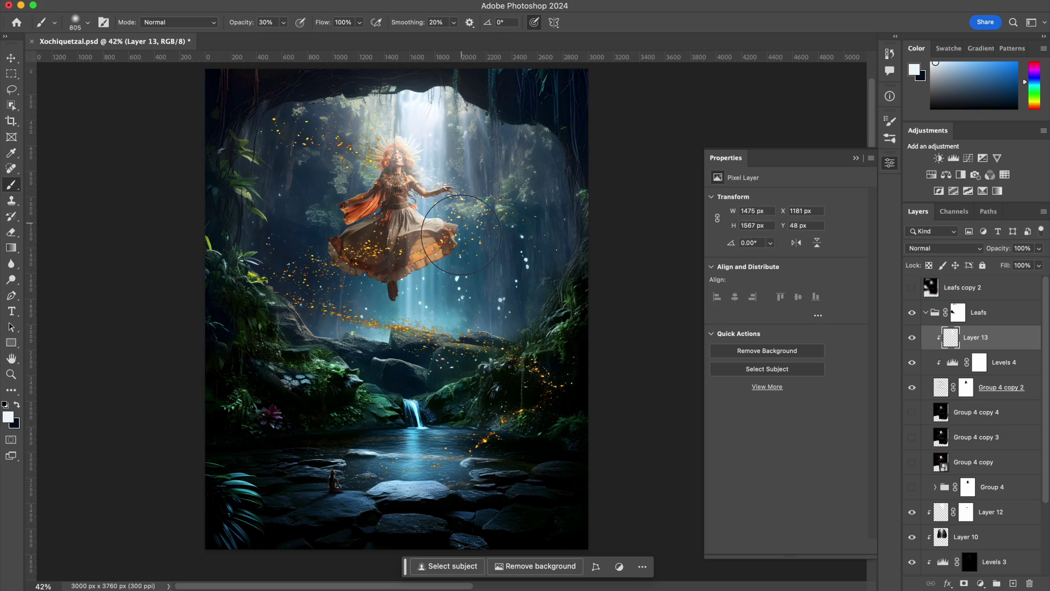
pyautogui.moveTo(386, 237); pyautogui.dragTo(399, 312)
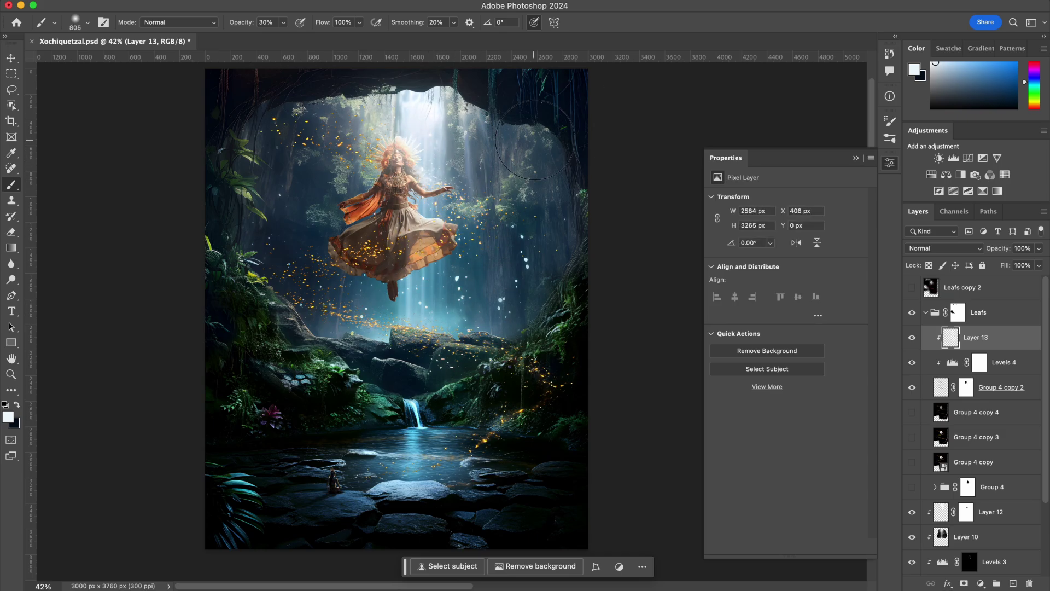
pyautogui.keyDown('alt'); pyautogui.click(459, 436); pyautogui.keyUp('alt')
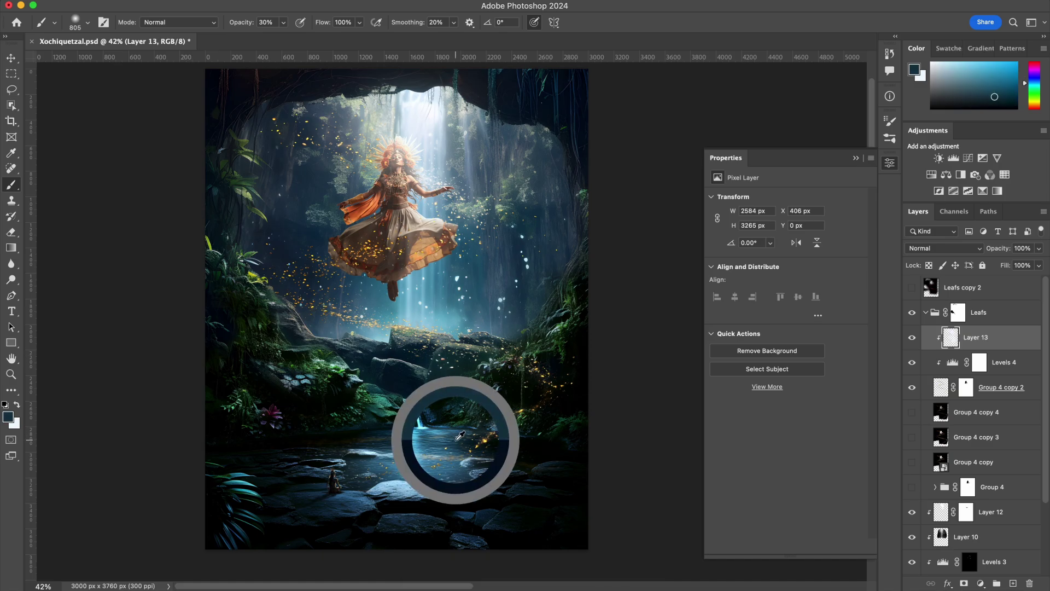
pyautogui.click(942, 248)
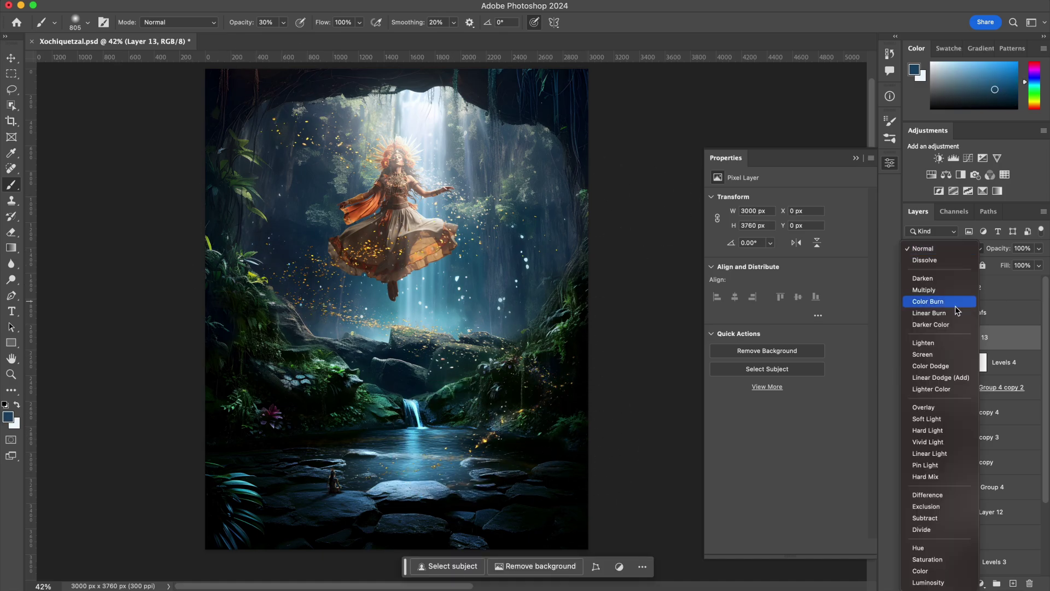
# - Zoom in near the dancer's hand and dab light onto the petals there on Layer 14
pyautogui.press('z')
pyautogui.click(477, 186)
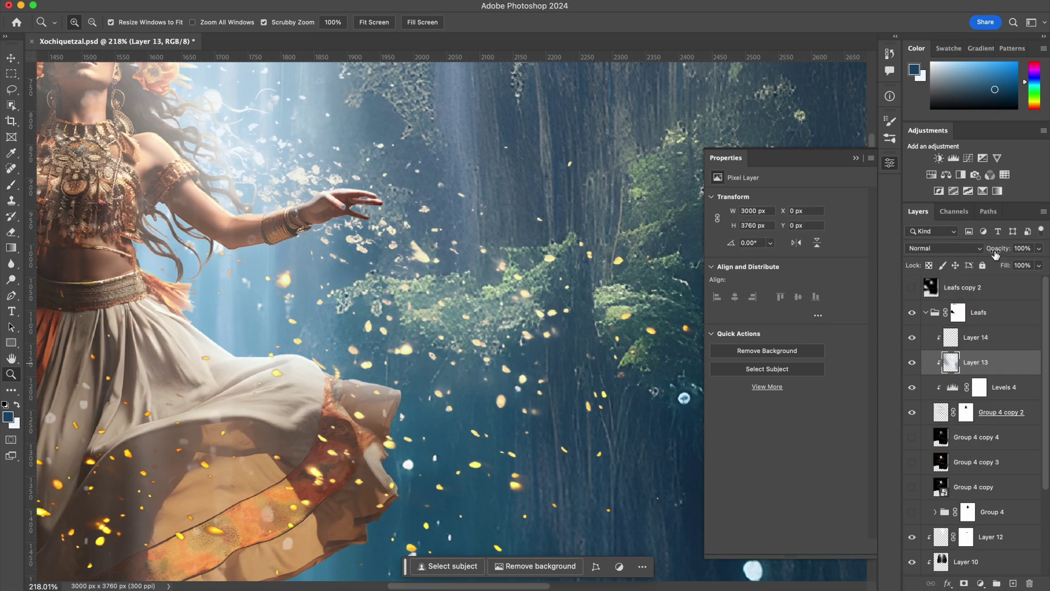
pyautogui.click(975, 336)
pyautogui.press('b')
pyautogui.press('x')
pyautogui.press('z')
pyautogui.click(423, 207)
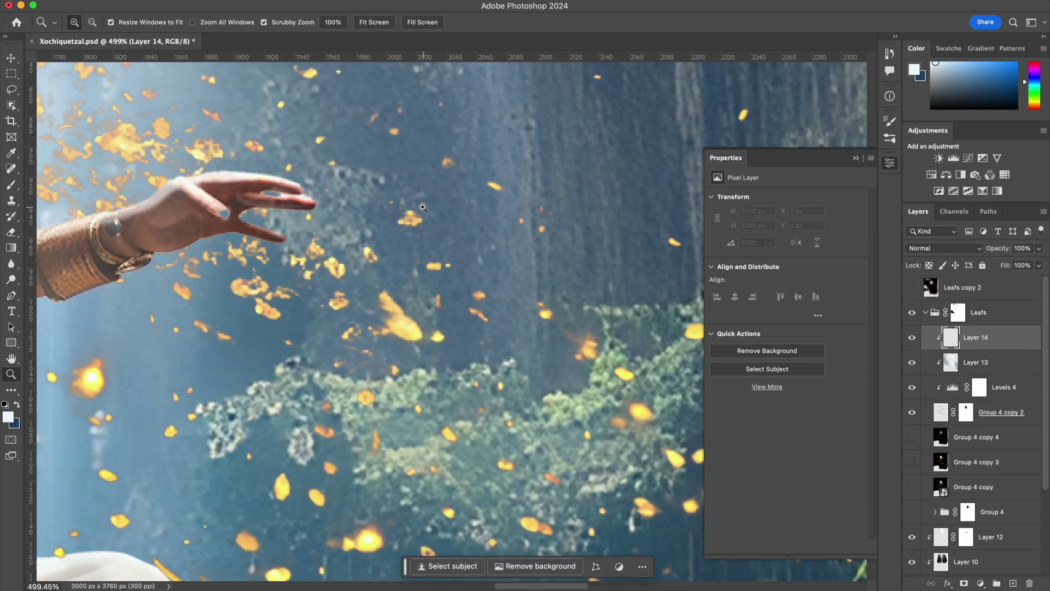
pyautogui.press('b')
pyautogui.hscroll(3, 438, 273)
pyautogui.click(477, 359)
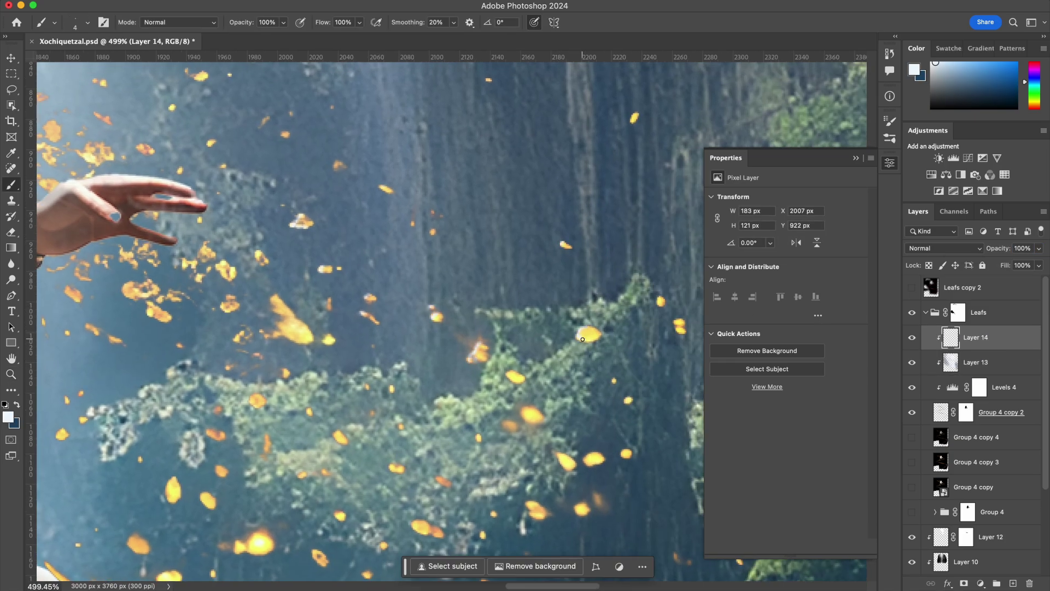
pyautogui.scroll(-5, 477, 460)
pyautogui.click(441, 358)
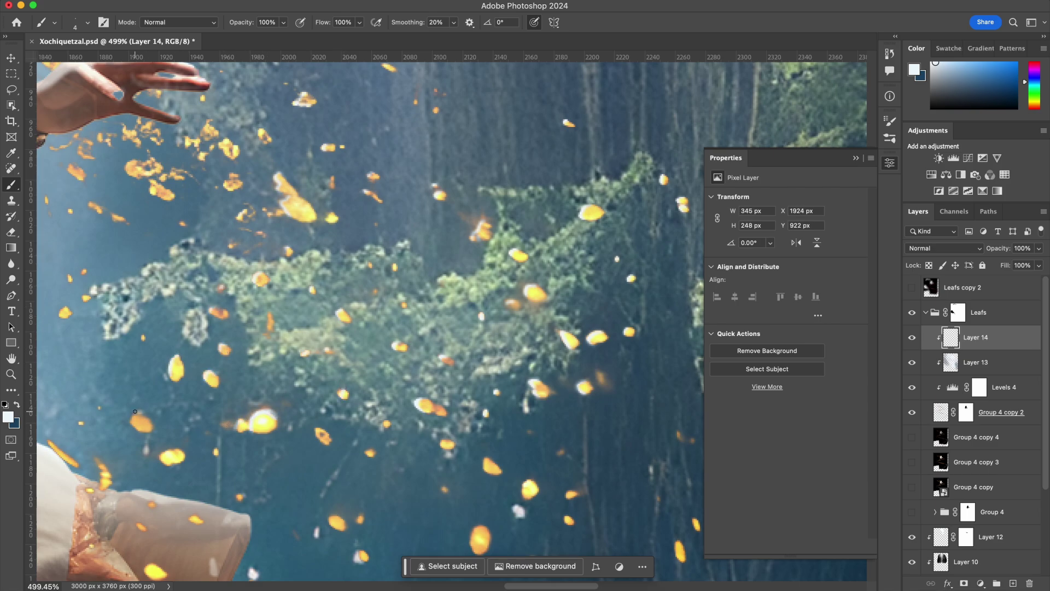
# - Retouch two stray petals in the dark background left of the dancer on Layer 14
pyautogui.hscroll(2, 371, 457)
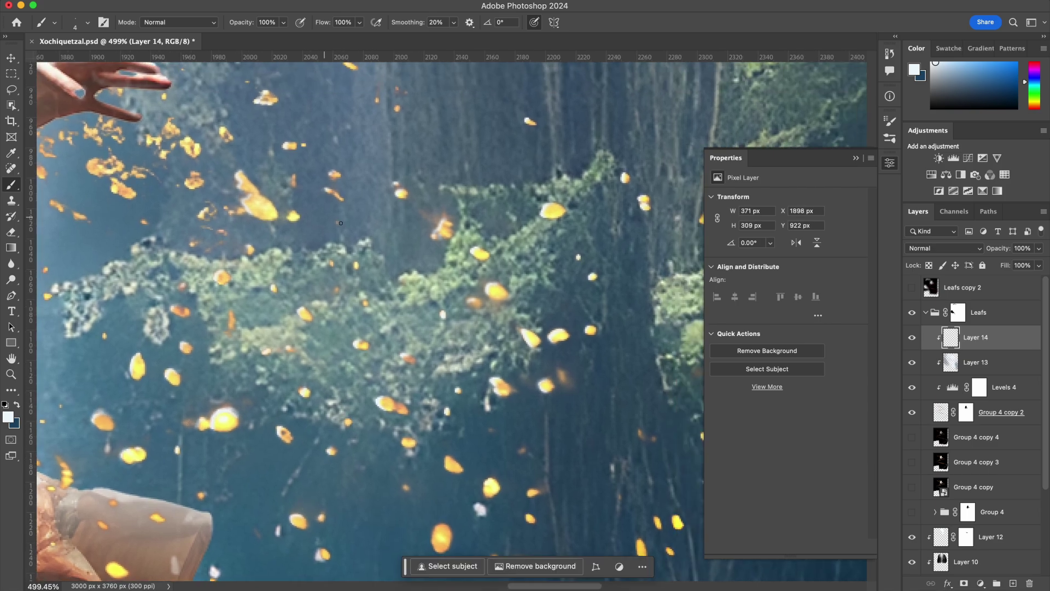
pyautogui.scroll(-10, 315, 277)
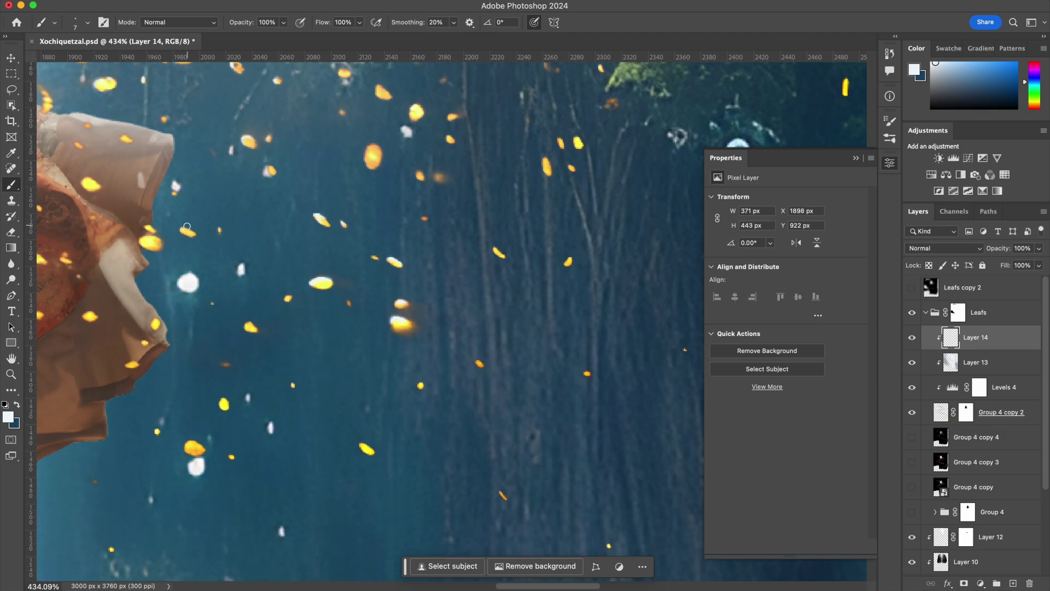
pyautogui.scroll(3, 157, 234)
pyautogui.hscroll(-2, 157, 234)
pyautogui.scroll(5, 251, 274)
pyautogui.hscroll(-3, 250, 274)
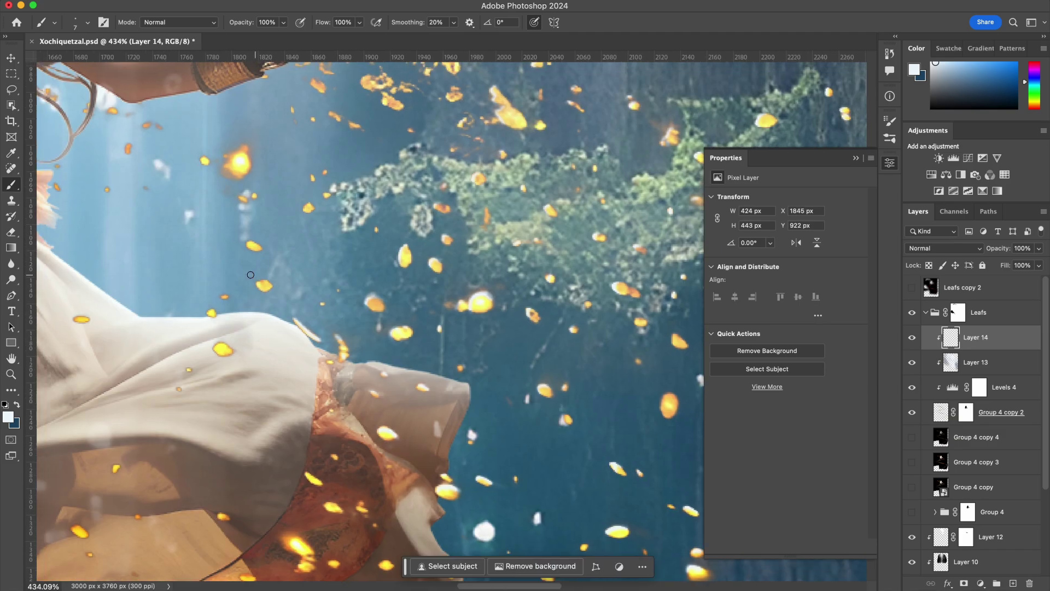
pyautogui.scroll(3, 251, 154)
pyautogui.hscroll(-2, 251, 153)
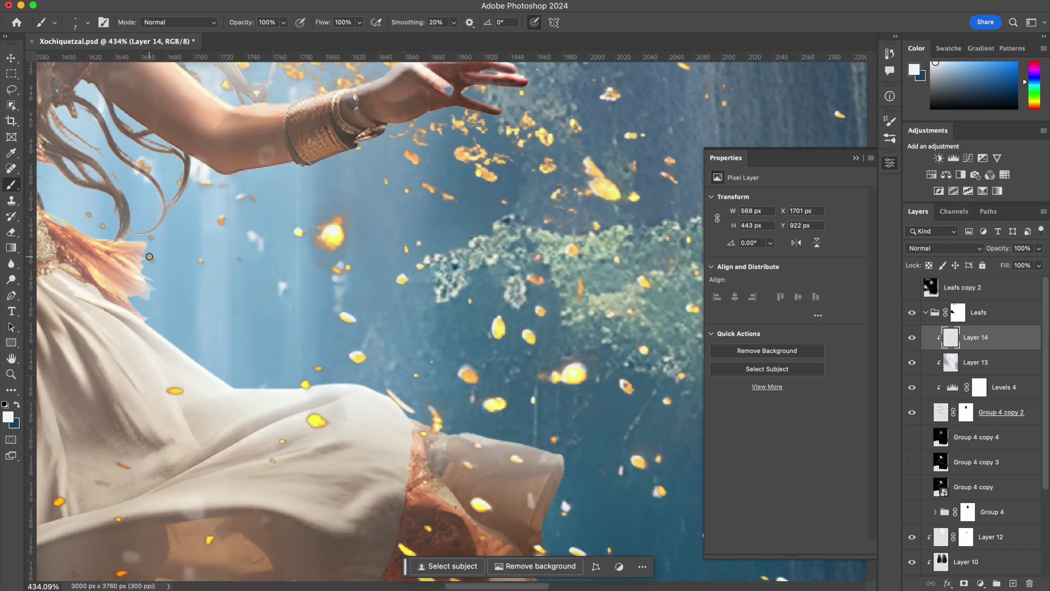
pyautogui.scroll(5, 330, 204)
pyautogui.hscroll(2, 330, 204)
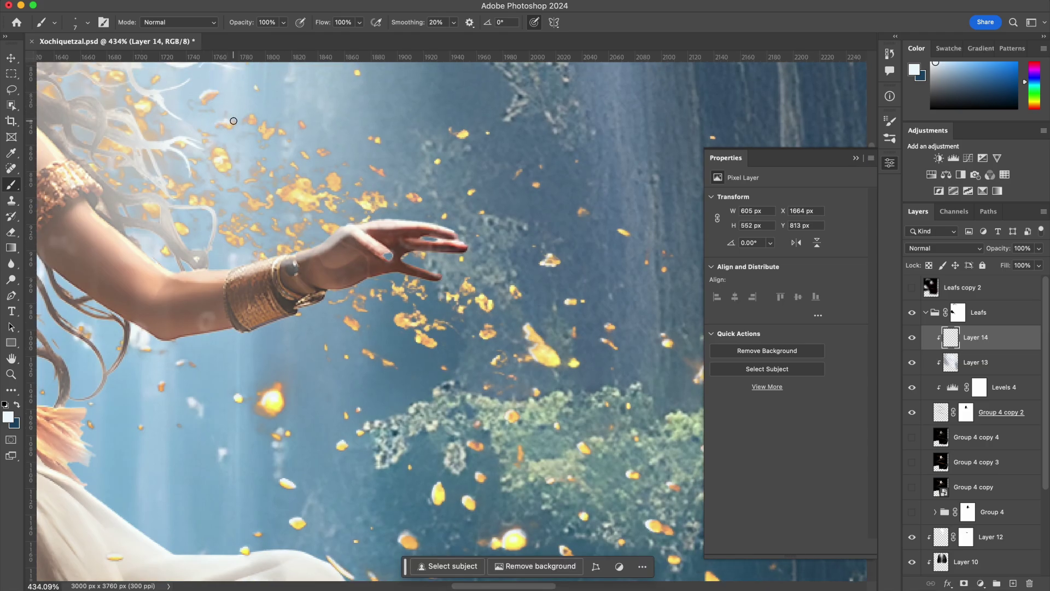
pyautogui.scroll(3, 404, 261)
pyautogui.hscroll(-5, 405, 260)
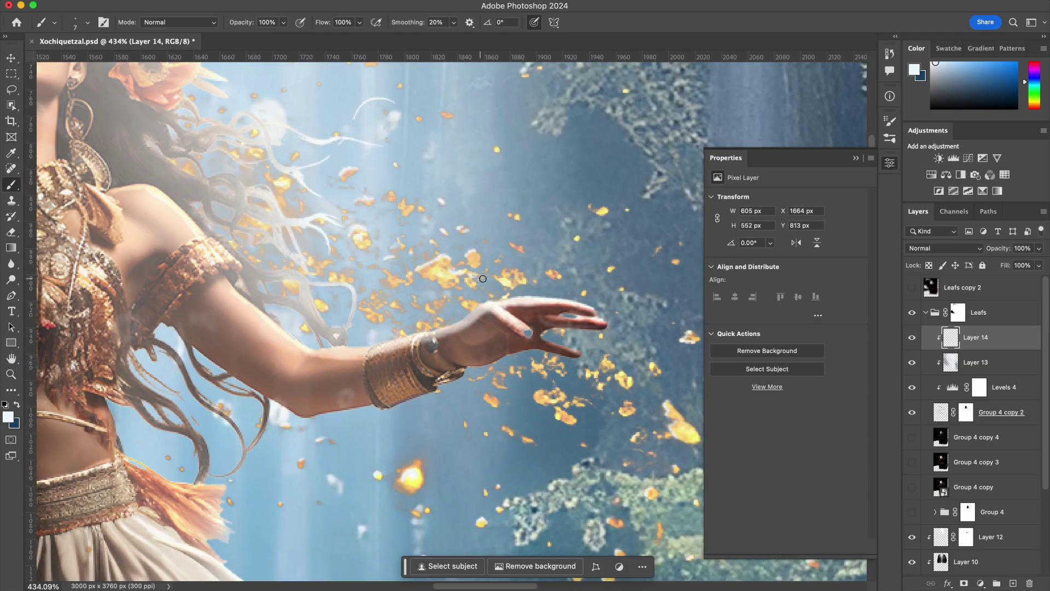
pyautogui.scroll(-5, 304, 164)
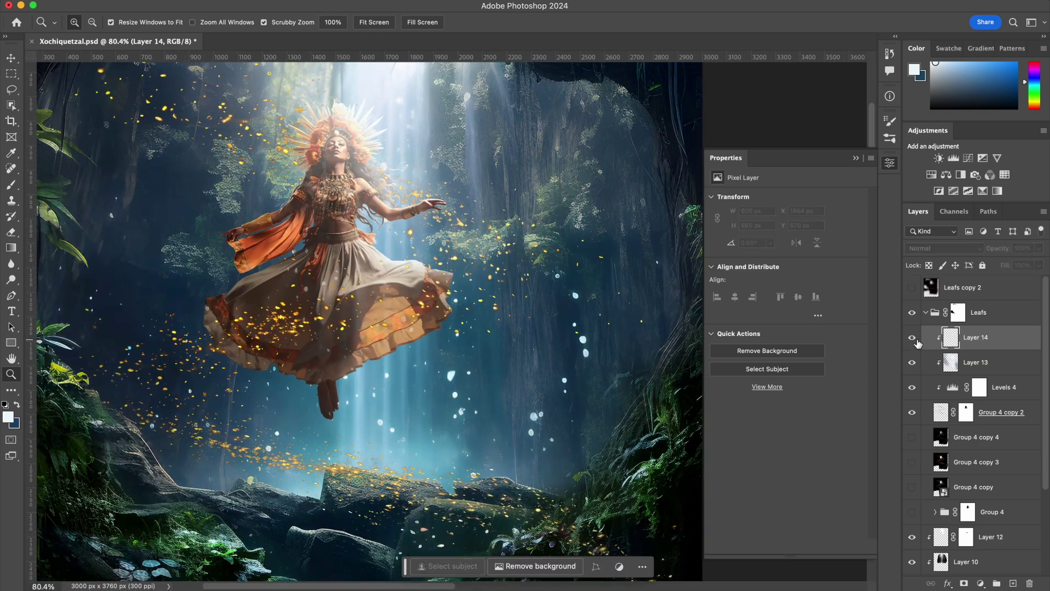
pyautogui.scroll(5, 290, 293)
pyautogui.scroll(5, 291, 293)
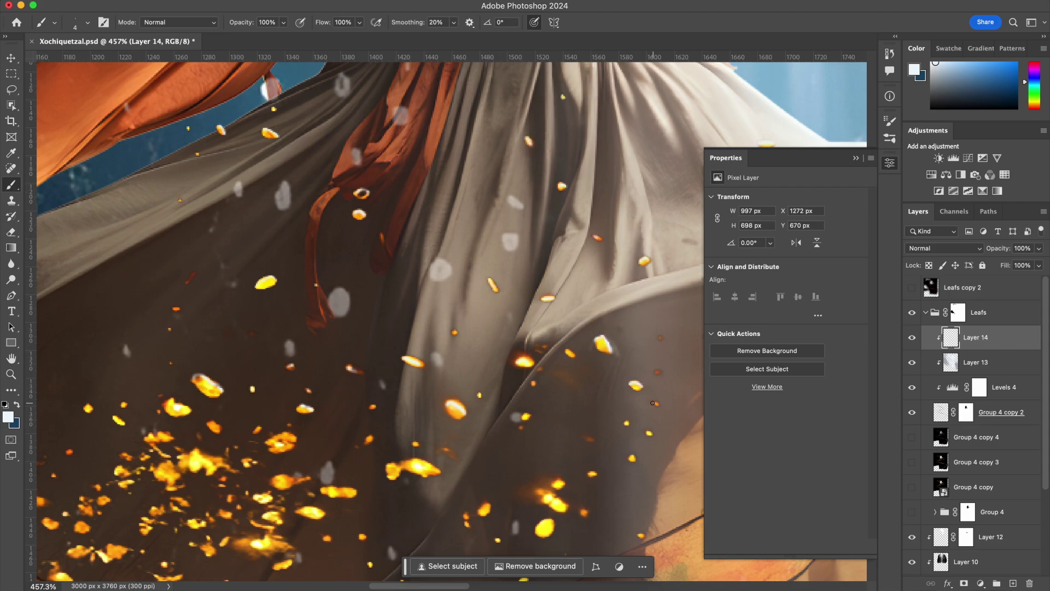
pyautogui.scroll(-2, 548, 497)
pyautogui.scroll(-3, 547, 497)
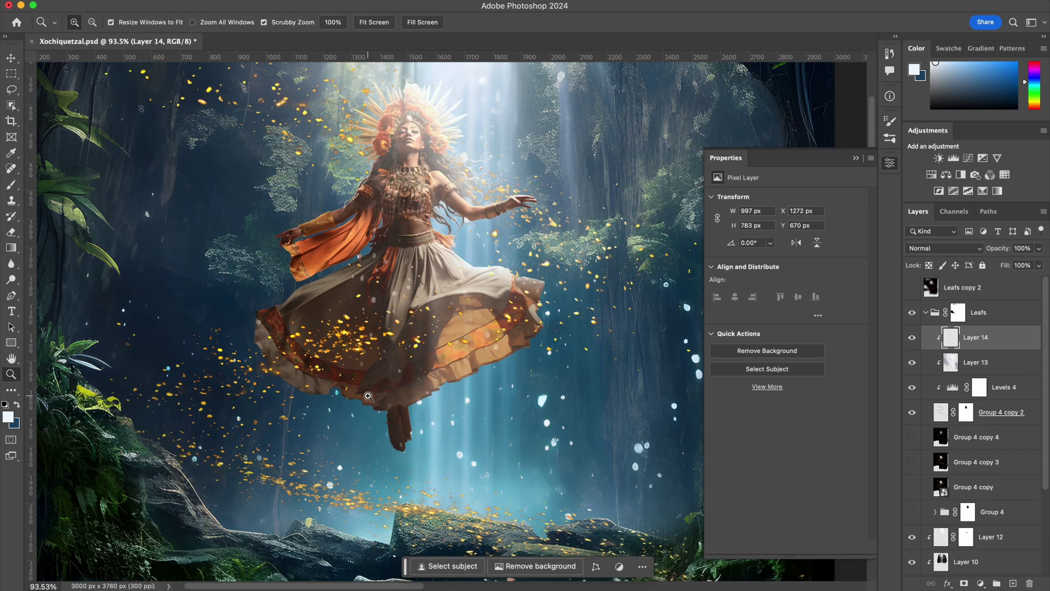
pyautogui.scroll(5, 453, 118)
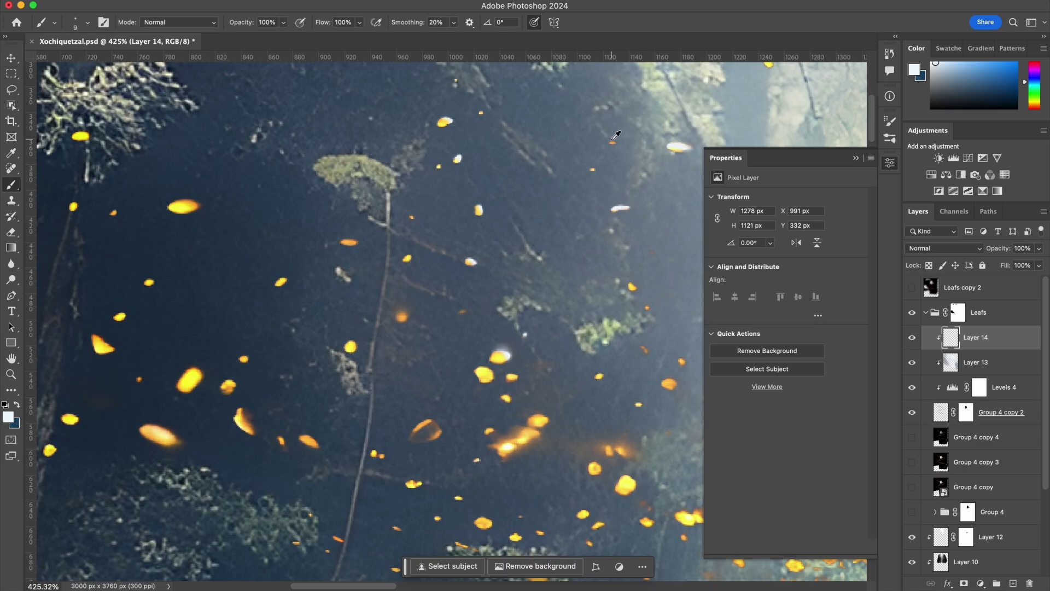
pyautogui.hscroll(5, 602, 164)
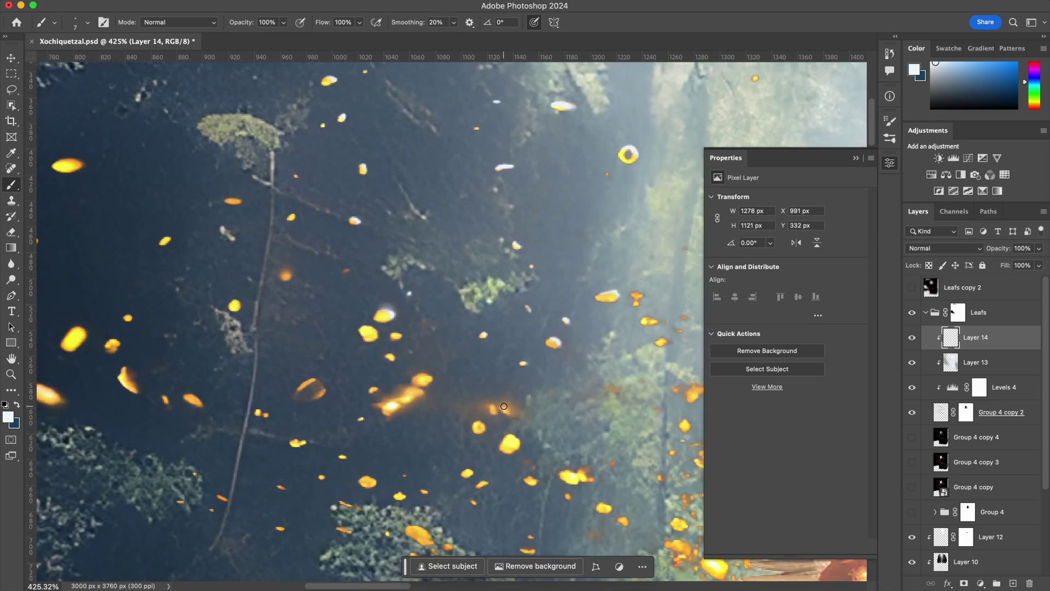
pyautogui.moveTo(353, 356); pyautogui.dragTo(448, 339)
pyautogui.moveTo(303, 385); pyautogui.dragTo(325, 390)
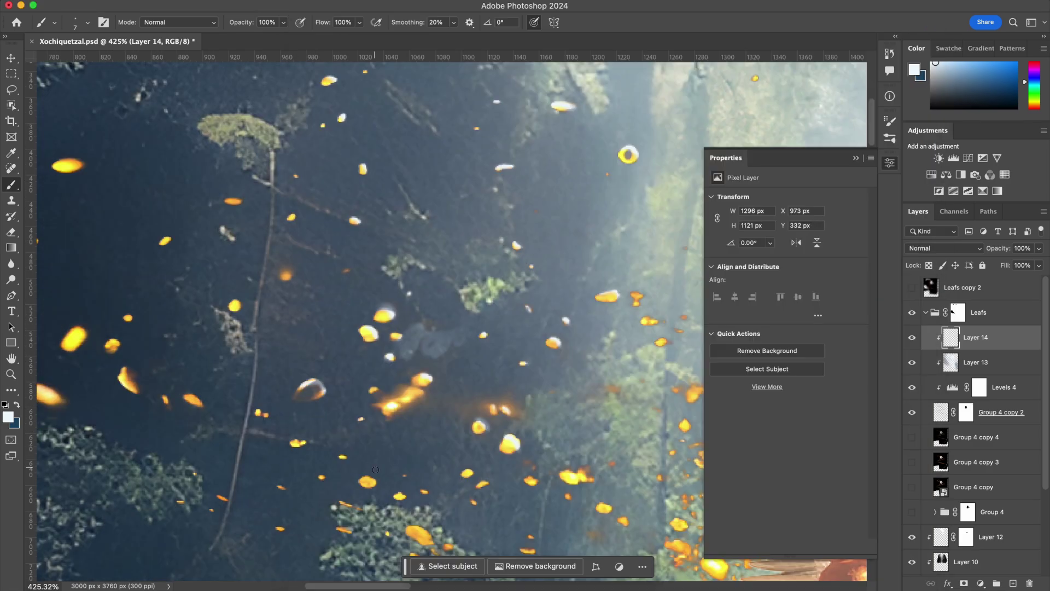
# - Zoom back out to view the whole image
pyautogui.scroll(-5, 530, 479)
pyautogui.hscroll(5, 531, 480)
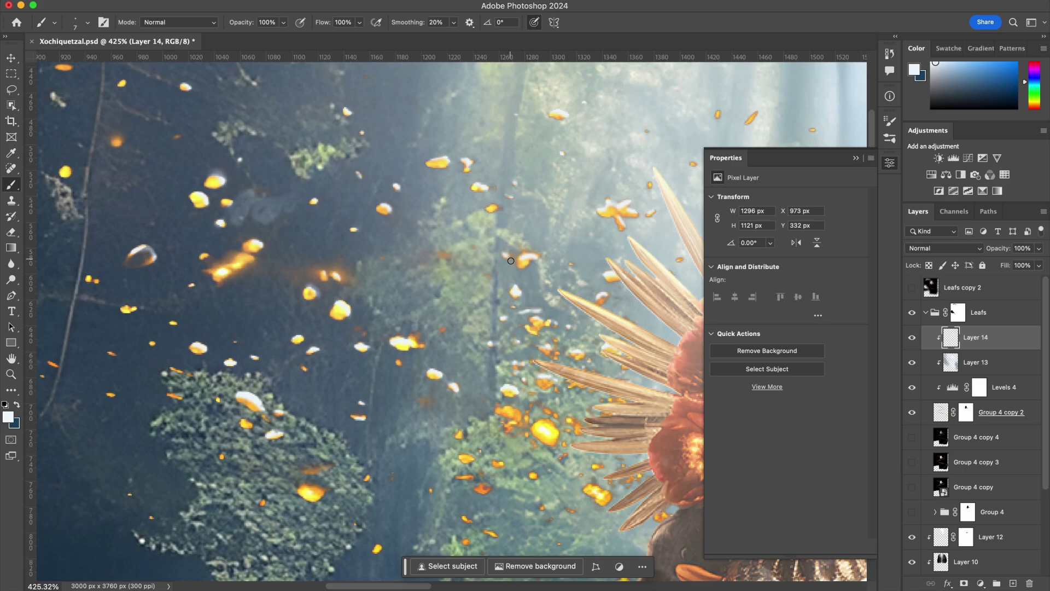
pyautogui.press('z')
pyautogui.moveTo(491, 279); pyautogui.dragTo(50, 578)
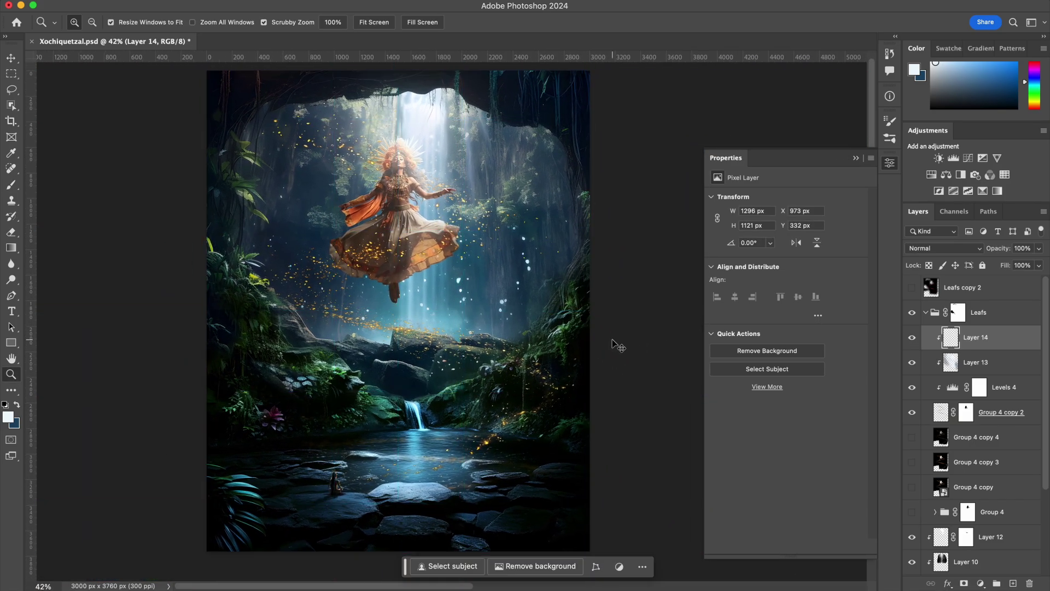
# - Show Layer 15, hide the Leafs copy layer, and transform Layer 15 over the cave
pyautogui.click(938, 433)
pyautogui.click(944, 247)
pyautogui.click(926, 356)
pyautogui.hotkey('ctrl', 't')
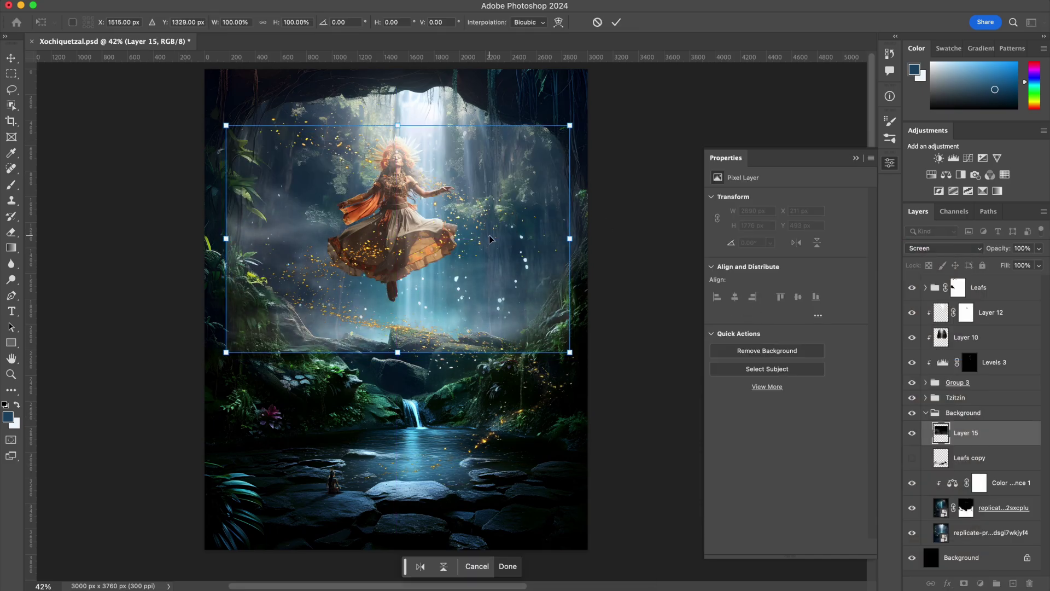
pyautogui.press('Return')
pyautogui.press('z')
# - Mask Layer 15, painting black at 30% to hide the hard band along the haze bottom
pyautogui.moveTo(328, 235); pyautogui.dragTo(360, 235)
pyautogui.click(964, 583)
pyautogui.press('b')
pyautogui.press('d')
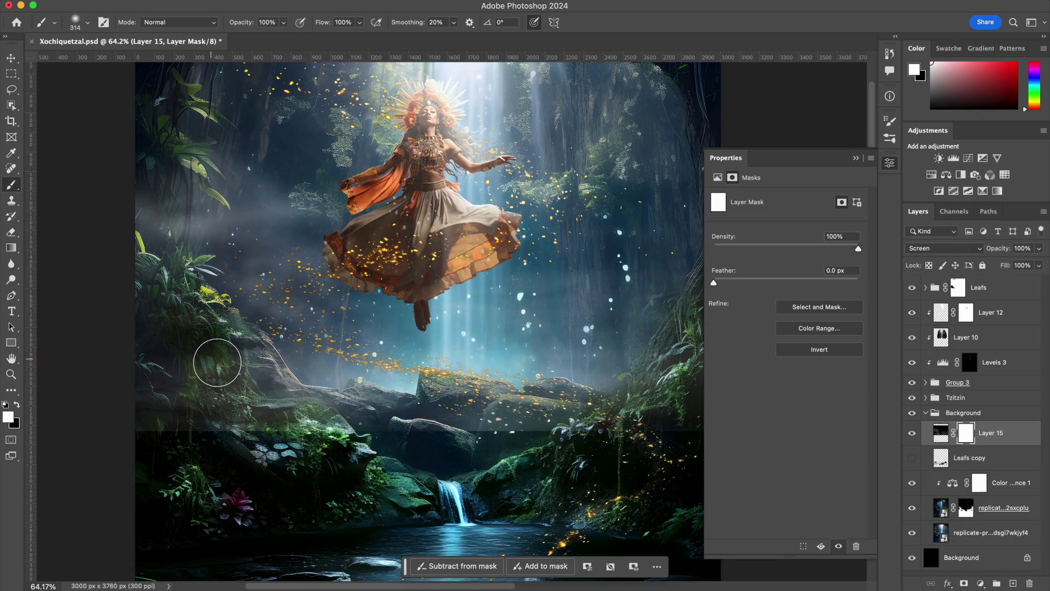
pyautogui.press('x')
pyautogui.moveTo(281, 421)
pyautogui.mouseDown()
pyautogui.moveTo(218, 363)
pyautogui.moveTo(218, 328)
pyautogui.moveTo(410, 418)
pyautogui.moveTo(518, 419)
pyautogui.moveTo(579, 393)
pyautogui.mouseUp()
pyautogui.hscroll(10, 547, 383)
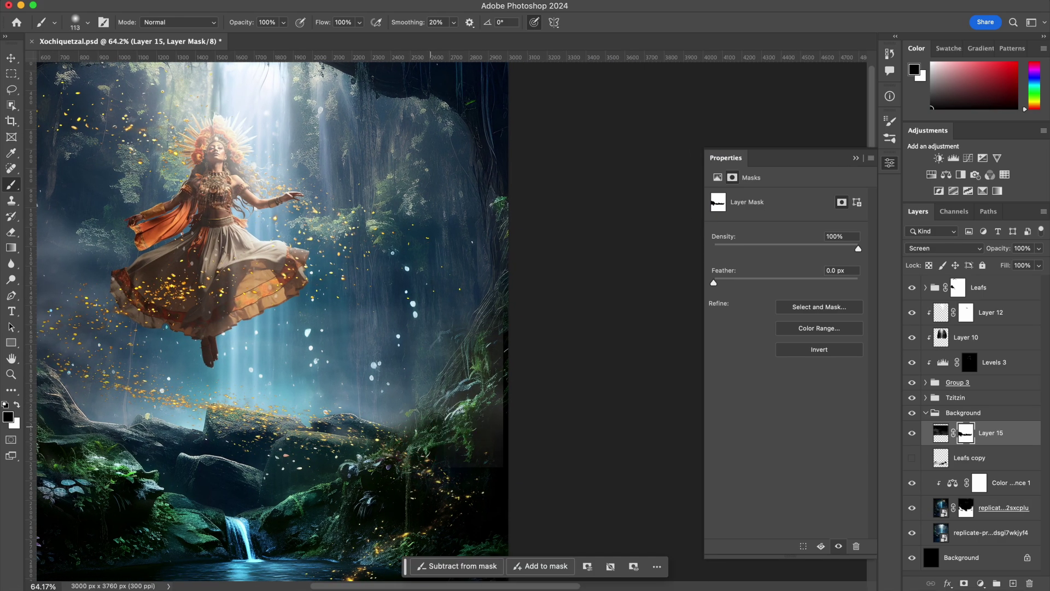
pyautogui.hscroll(-10, 471, 462)
pyautogui.press('3')
pyautogui.scroll(-5, 269, 262)
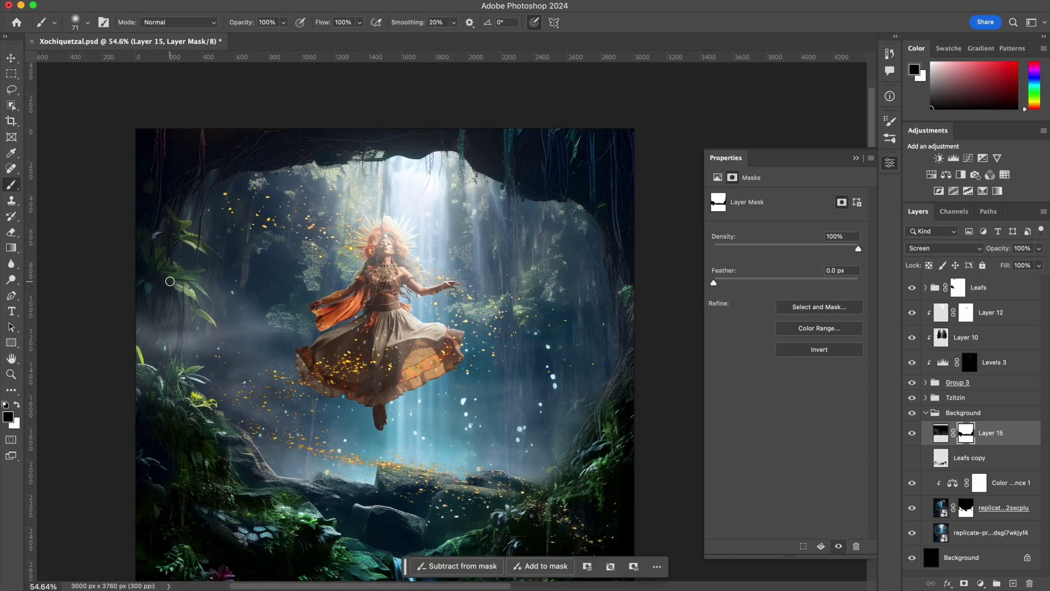
pyautogui.scroll(3, 366, 334)
pyautogui.moveTo(367, 335); pyautogui.dragTo(410, 306)
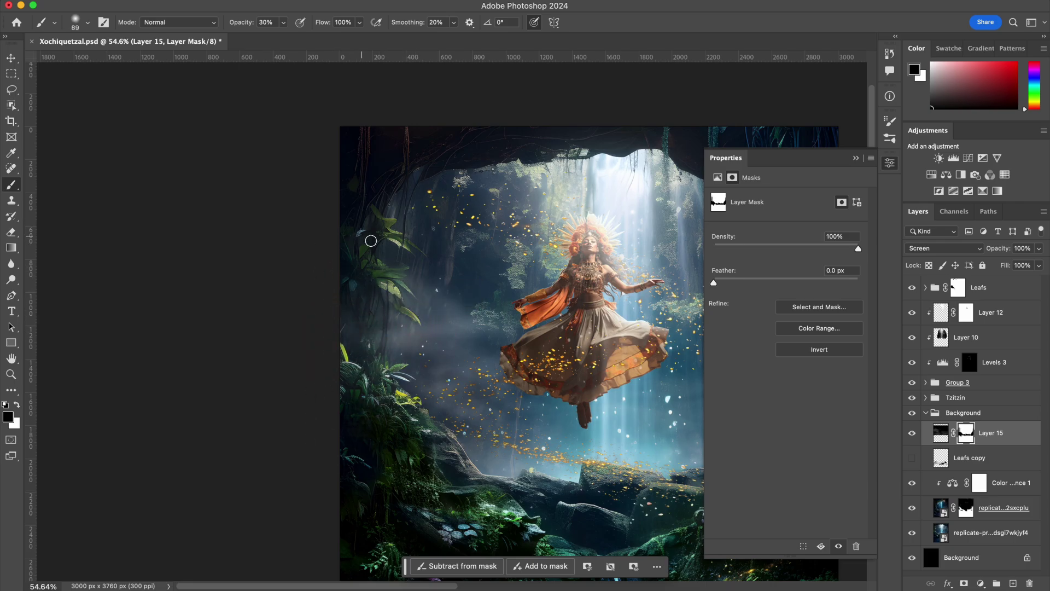
# - Paint Group 2 copy's mask to hide part of it beside the skirt, then zoom out
pyautogui.press('z')
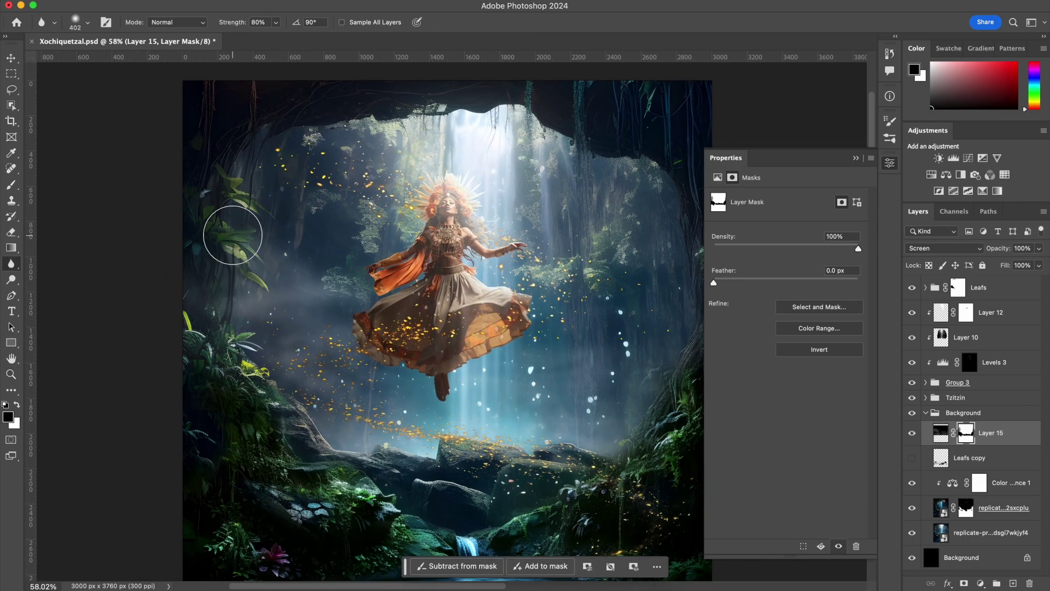
pyautogui.scroll(-3, 377, 296)
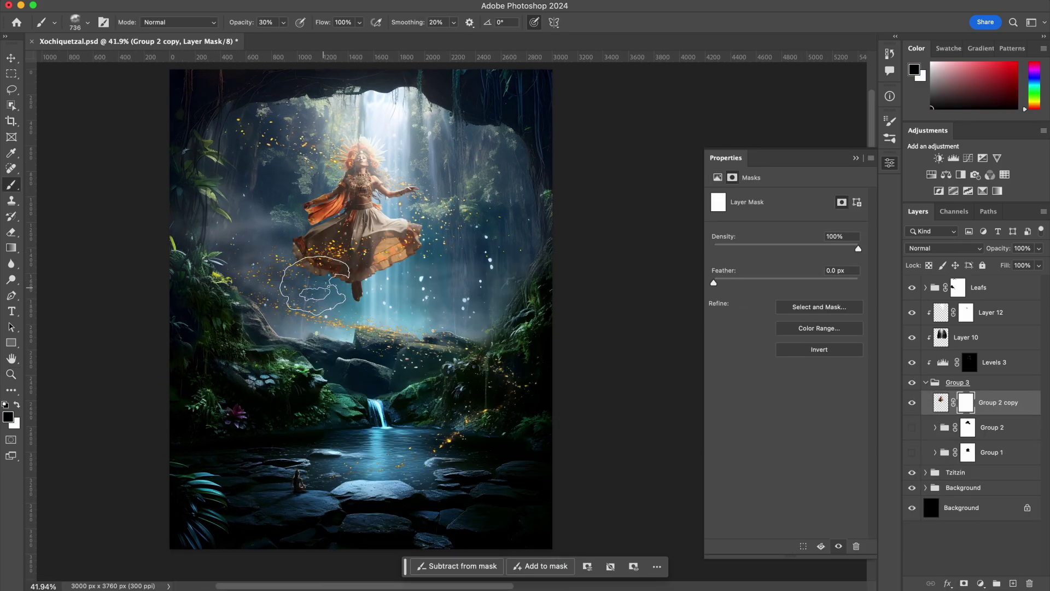
pyautogui.scroll(3, 292, 281)
pyautogui.moveTo(267, 235); pyautogui.dragTo(418, 372)
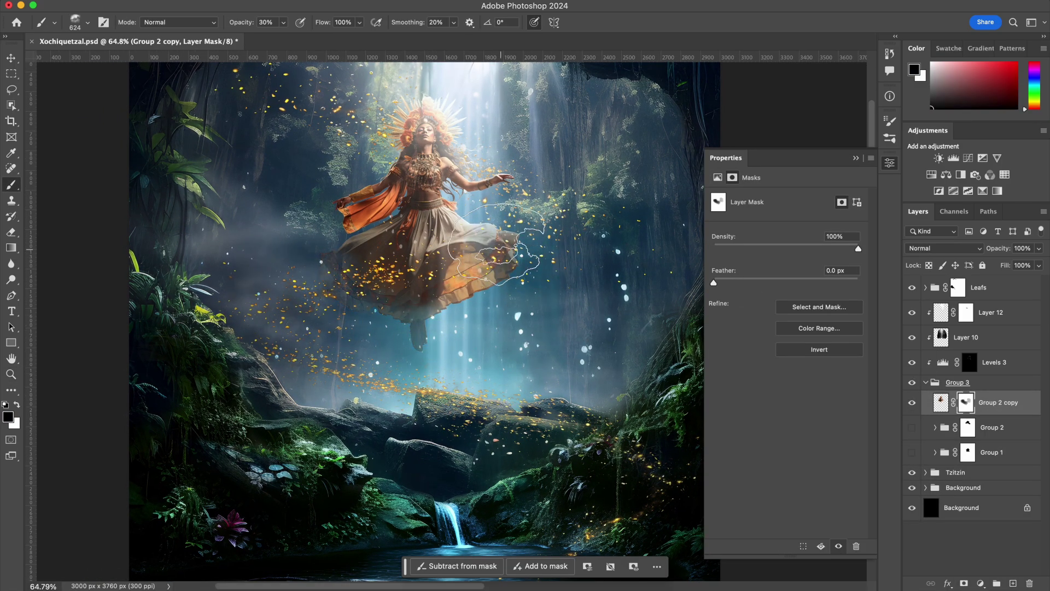
pyautogui.scroll(5, 405, 355)
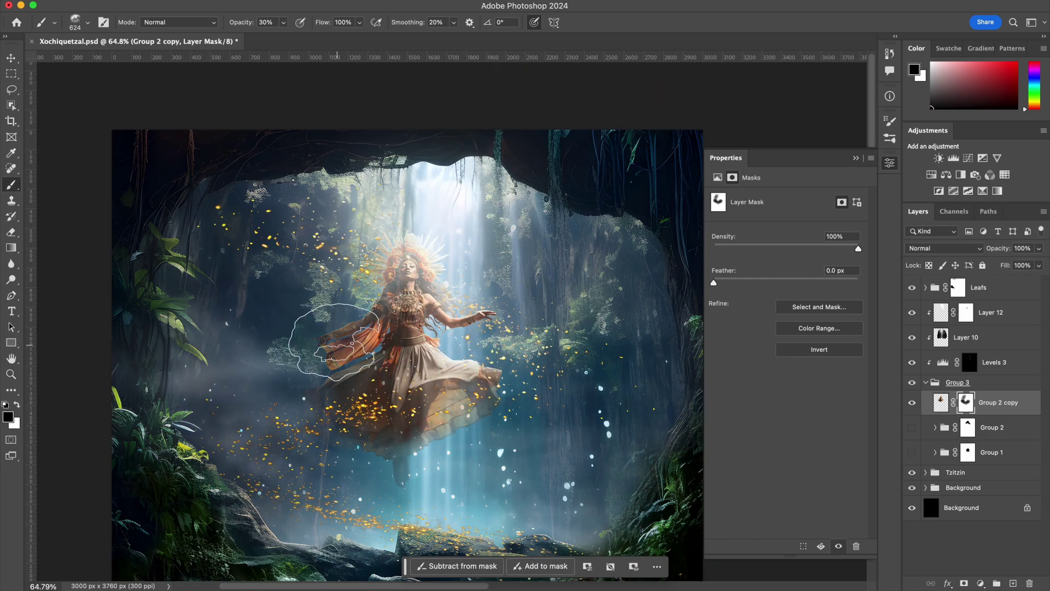
pyautogui.press('z')
pyautogui.moveTo(441, 212); pyautogui.dragTo(417, 327)
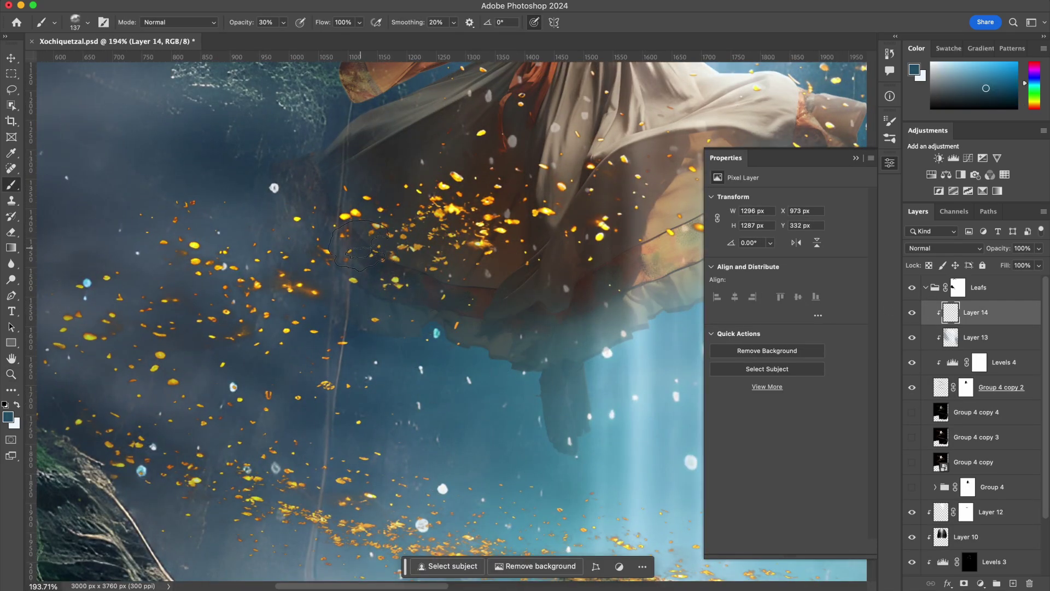
# - Set Layer 14 to Multiply blending with 90% fill in Layer Style
pyautogui.moveTo(455, 286)
pyautogui.mouseDown()
pyautogui.moveTo(235, 389)
pyautogui.moveTo(307, 307)
pyautogui.moveTo(416, 306)
pyautogui.mouseUp()
pyautogui.press('z')
pyautogui.moveTo(539, 355); pyautogui.dragTo(492, 355)
pyautogui.click(944, 247)
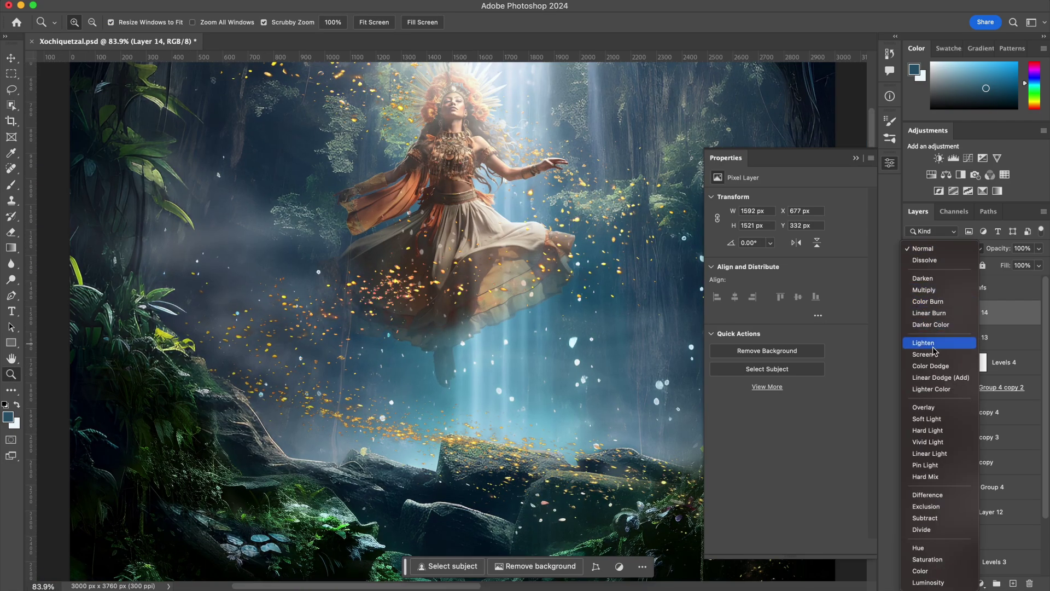
pyautogui.click(950, 289)
pyautogui.doubleClick(1011, 319)
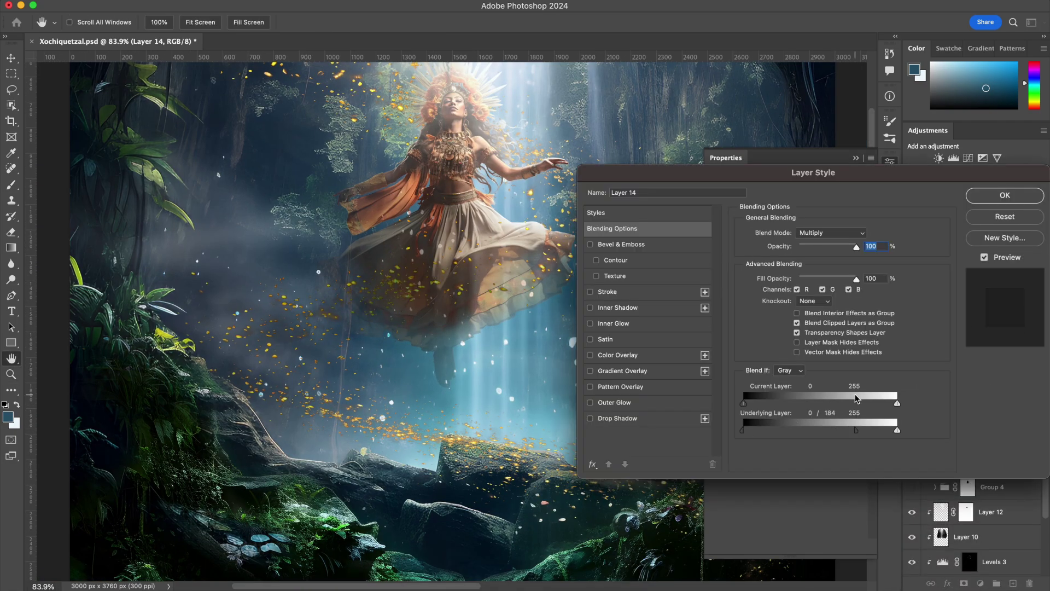
pyautogui.write('90')
pyautogui.press('Return')
# - Paint Group 4 copy 2's mask with an enlarged brush over the petals above the rocks
pyautogui.press('b')
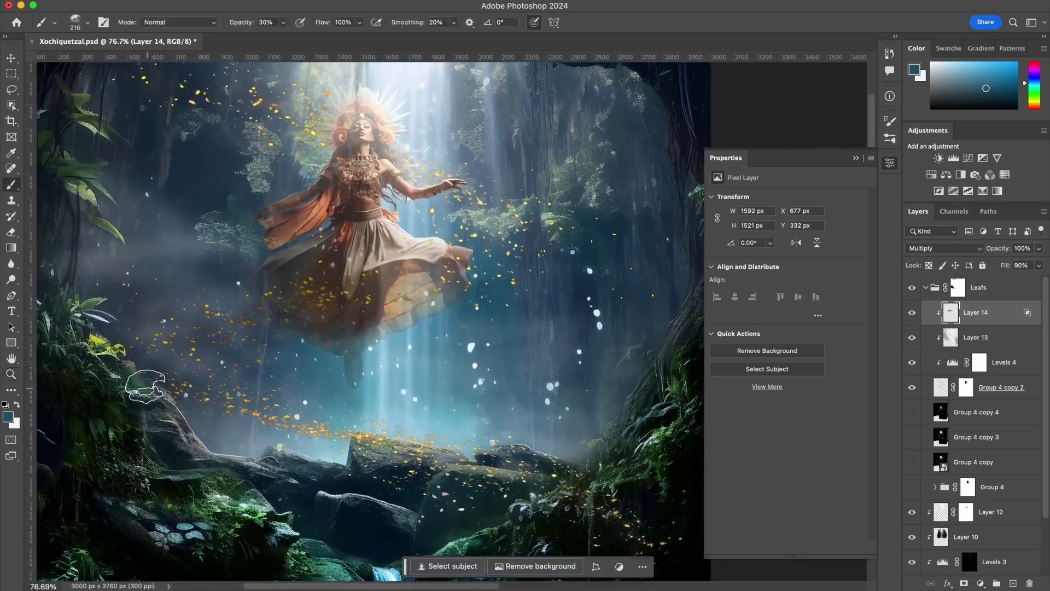
pyautogui.scroll(-3, 413, 498)
pyautogui.press('z')
pyautogui.moveTo(526, 222); pyautogui.dragTo(569, 222)
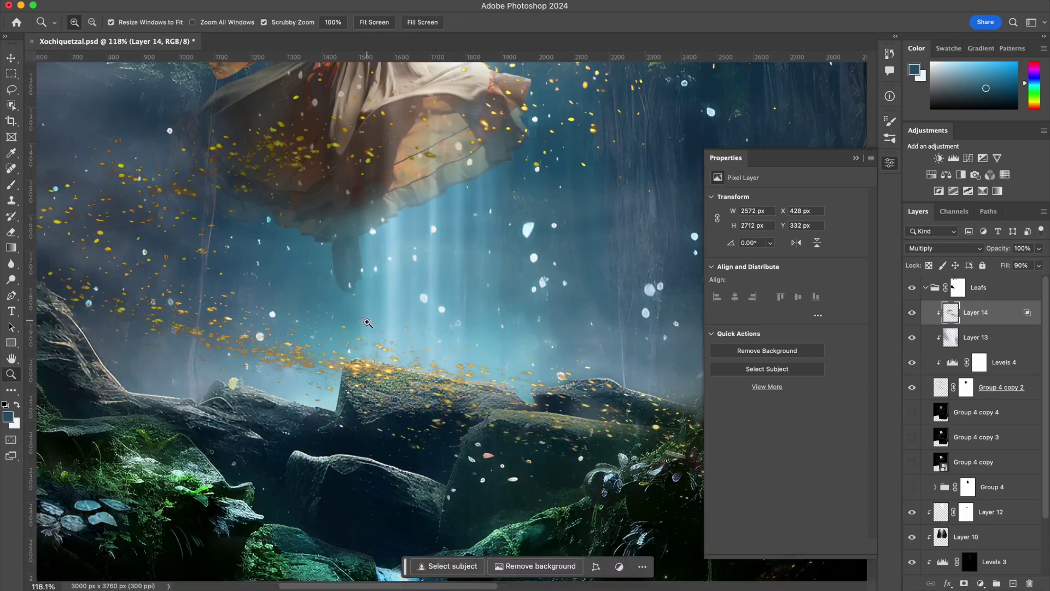
pyautogui.click(966, 387)
pyautogui.press('b')
pyautogui.rightClick(437, 253)
pyautogui.press('Escape')
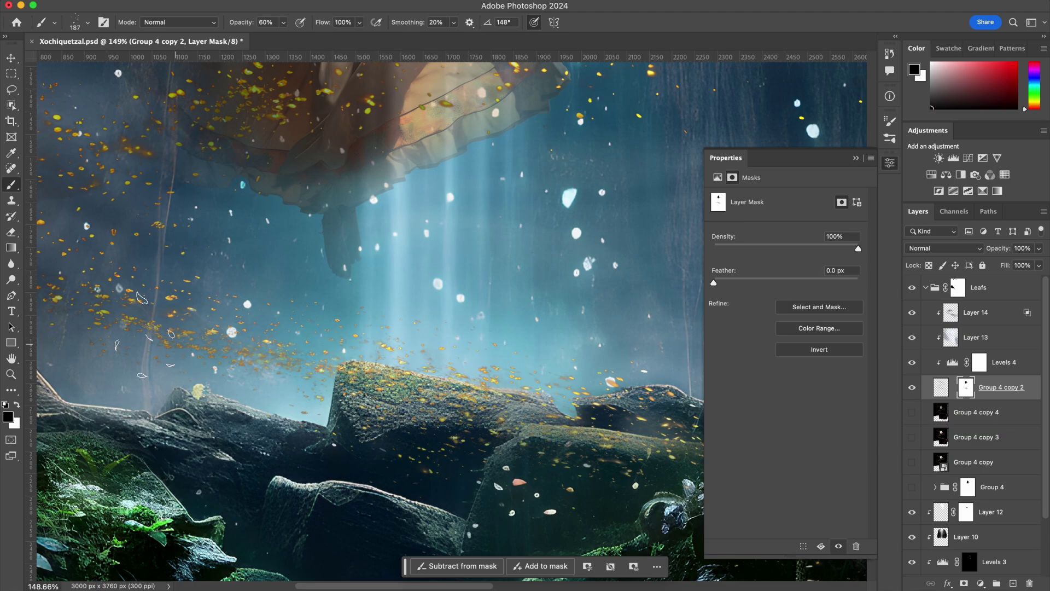
pyautogui.scroll(-3, 366, 336)
pyautogui.moveTo(350, 339); pyautogui.dragTo(366, 336)
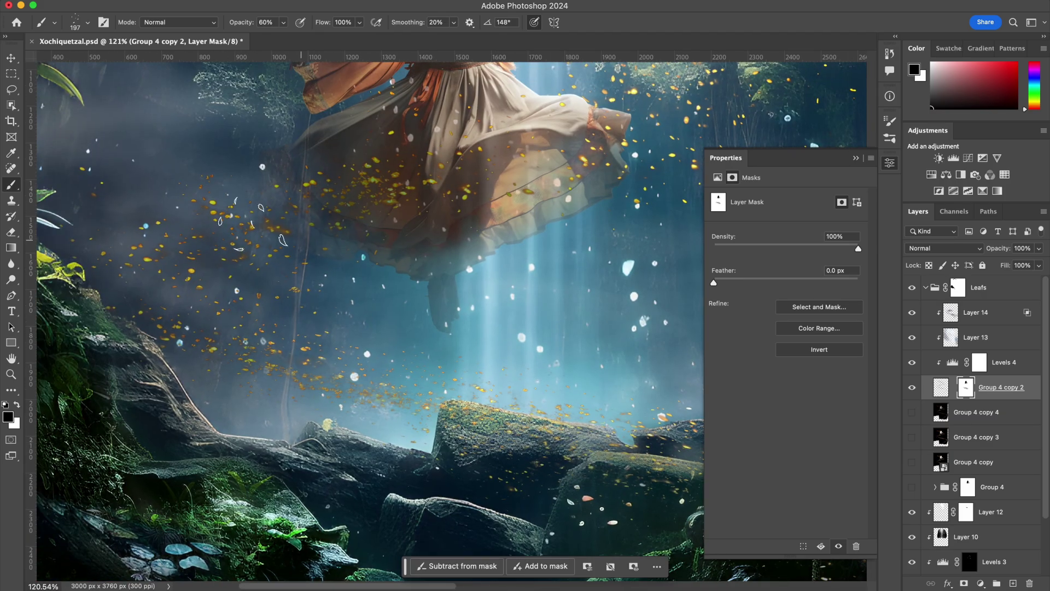
pyautogui.press('z')
pyautogui.scroll(-5, 465, 230)
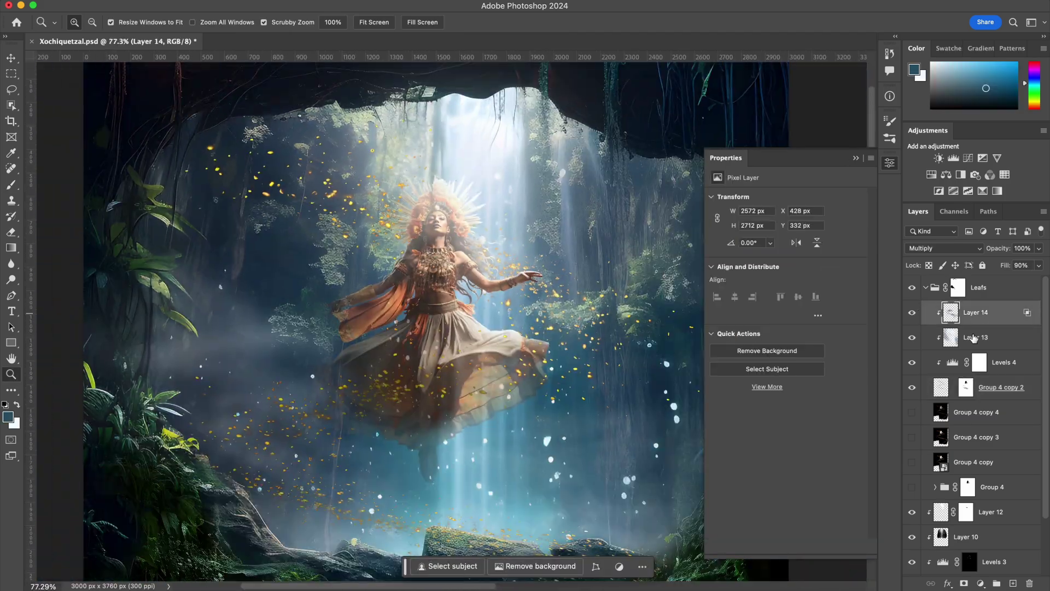
# - Pan around the zoomed view, then zoom out to show the whole dancer
pyautogui.press('b')
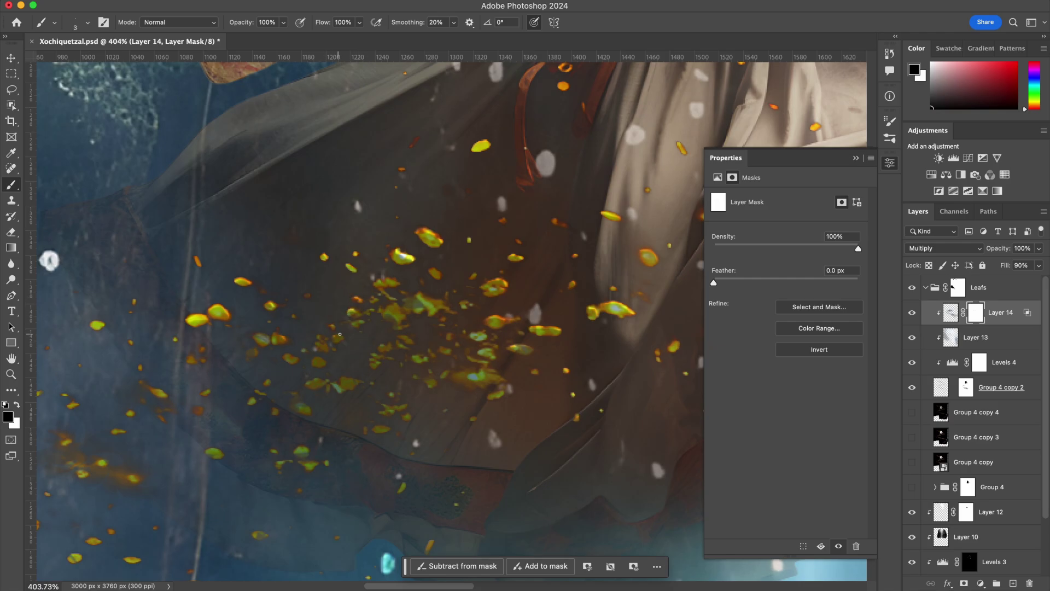
pyautogui.hscroll(-5, 433, 403)
pyautogui.scroll(-2, 433, 404)
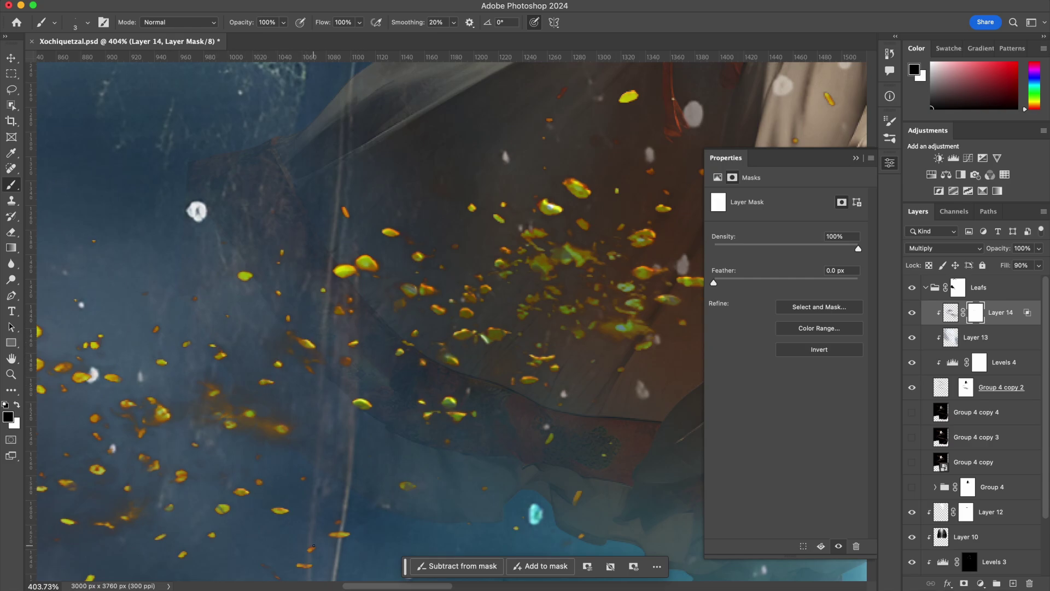
pyautogui.scroll(-5, 313, 492)
pyautogui.hscroll(-5, 183, 224)
pyautogui.scroll(1, 183, 224)
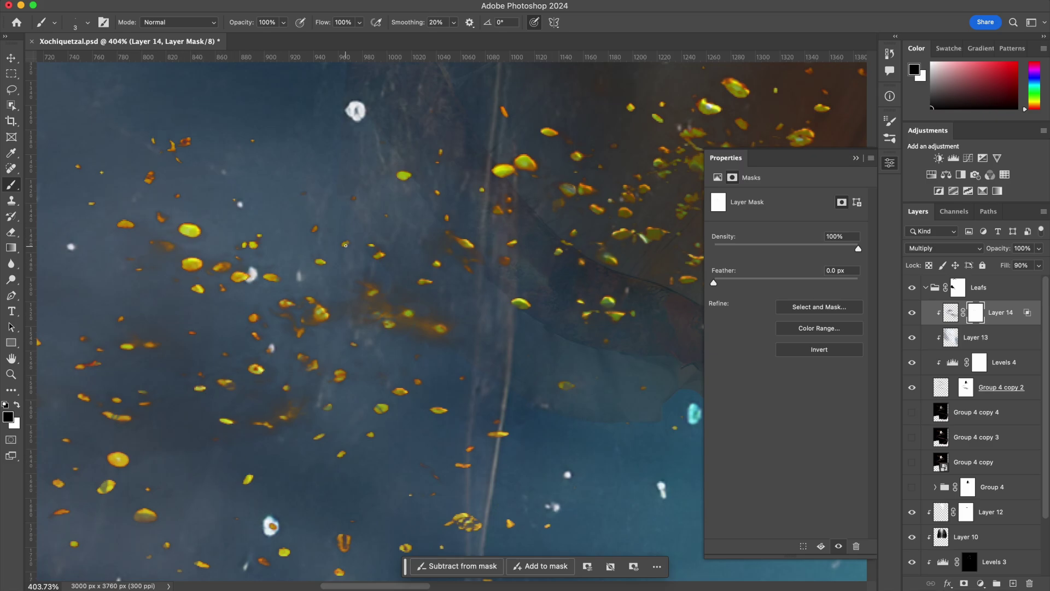
pyautogui.press('z')
pyautogui.scroll(-5, 345, 245)
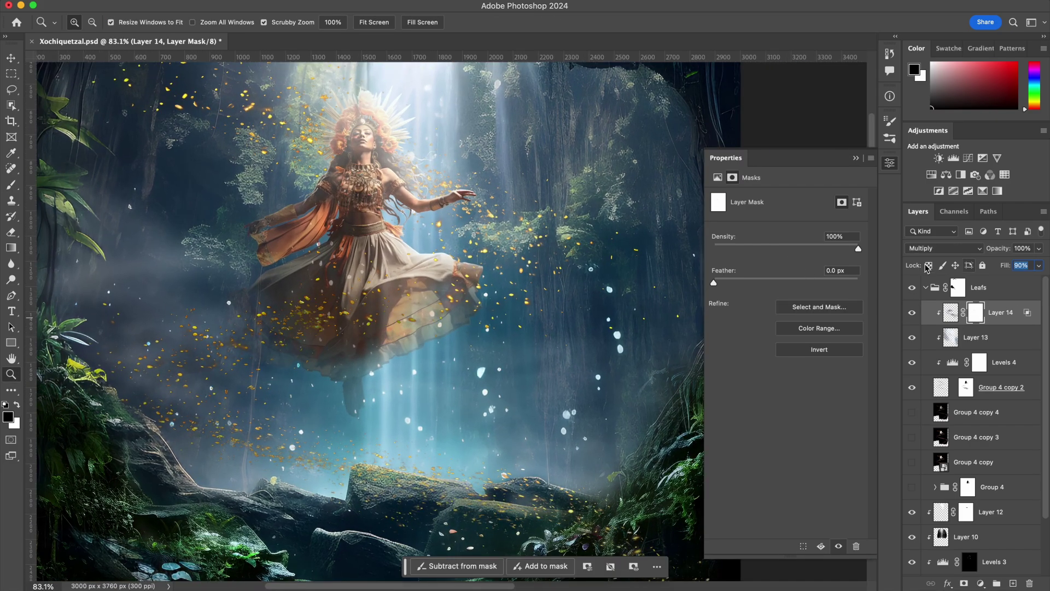
pyautogui.scroll(-3, 350, 273)
pyautogui.scroll(5, 295, 290)
# - Paint black with a tiny brush on Layer 14's mask over a few leaves
pyautogui.click(950, 313)
pyautogui.press('b')
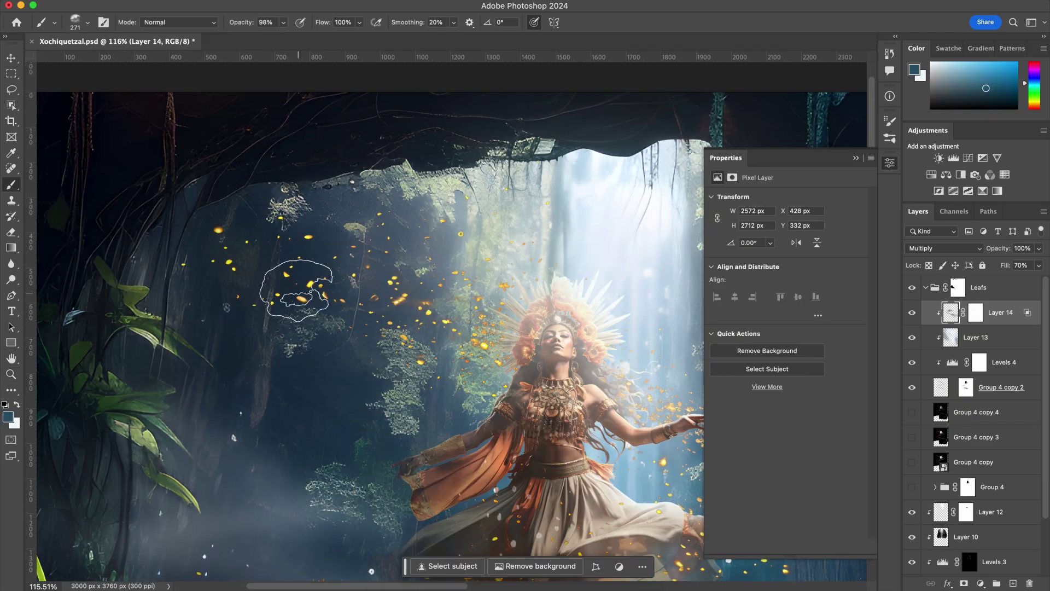
pyautogui.scroll(5, 339, 377)
pyautogui.hotkey('ctrl', '\\')
pyautogui.rightClick(203, 210)
pyautogui.press('Return')
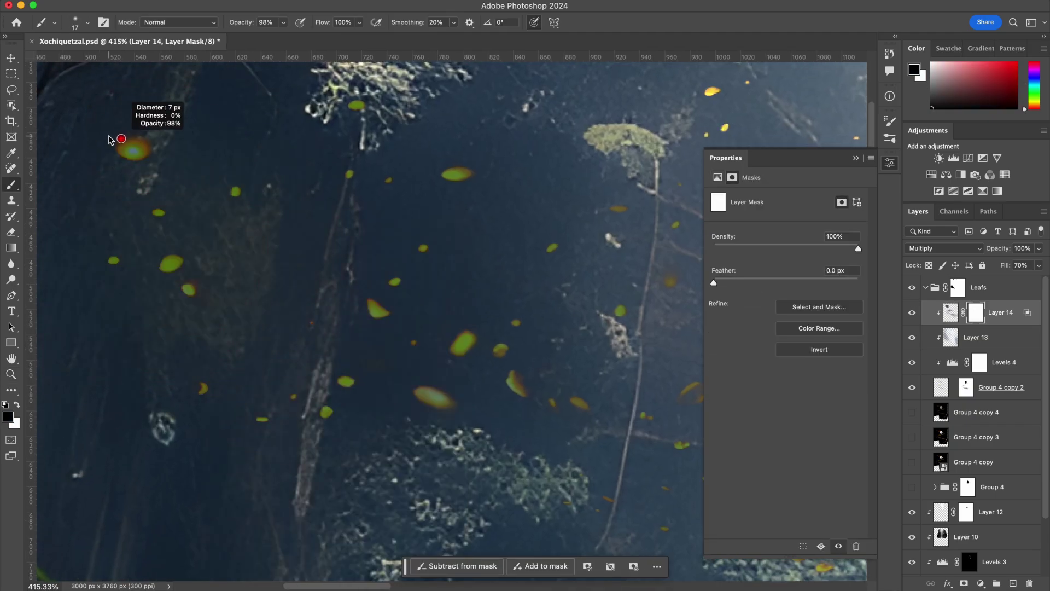
pyautogui.moveTo(158, 212); pyautogui.dragTo(171, 263)
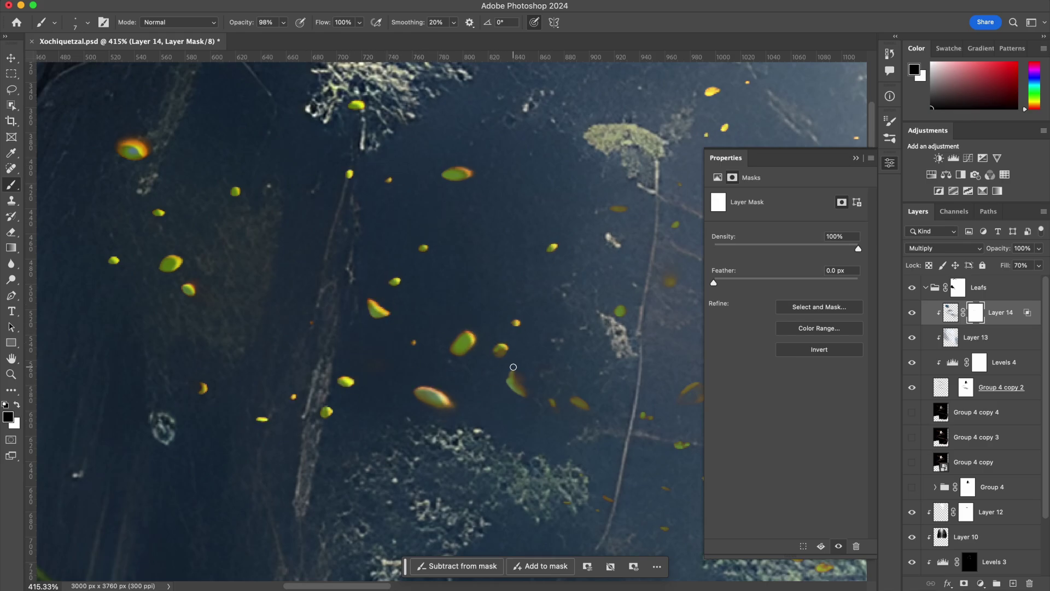
# - Pan across the image and fit the whole composite on screen
pyautogui.hscroll(5, 513, 367)
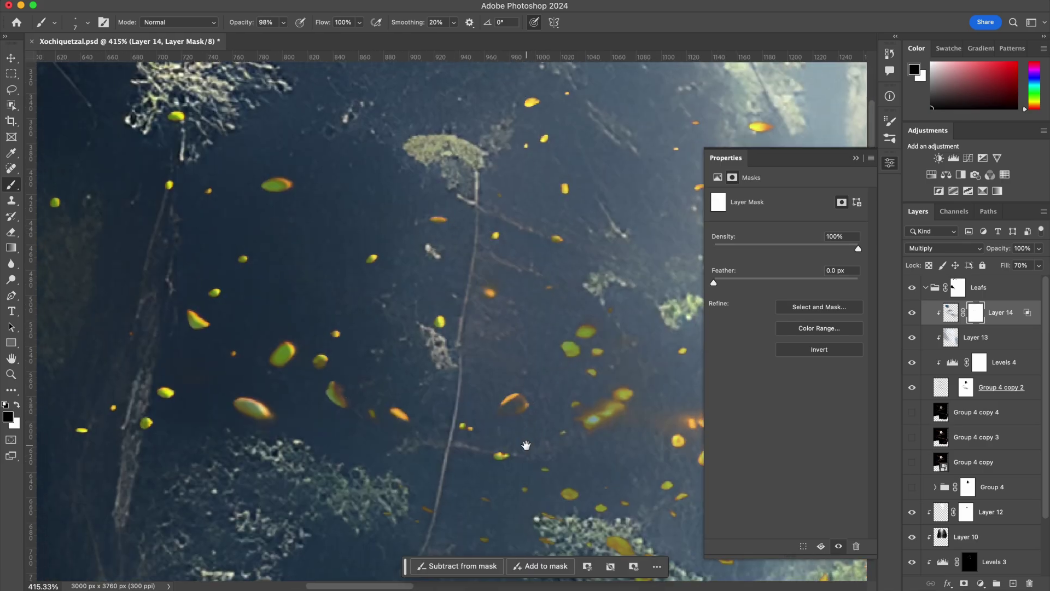
pyautogui.hscroll(3, 526, 445)
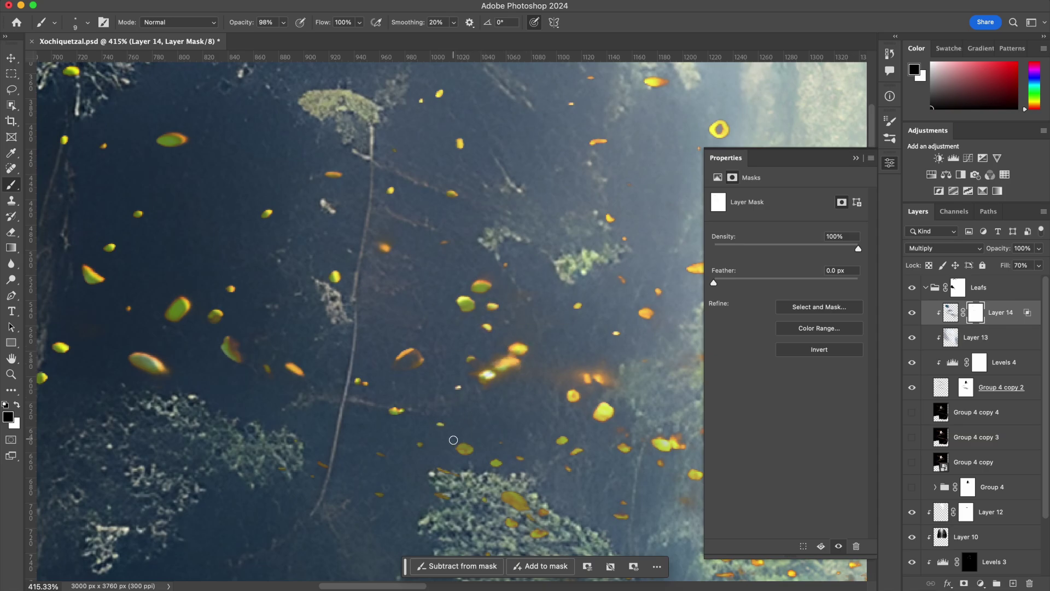
pyautogui.hscroll(4, 453, 440)
pyautogui.scroll(-3, 453, 439)
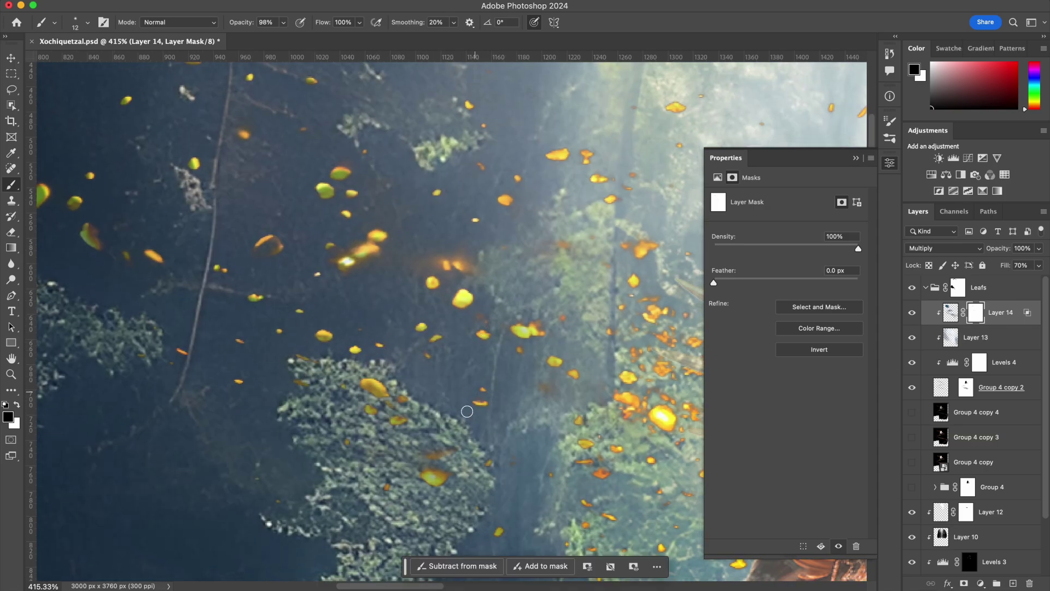
pyautogui.press('z')
pyautogui.press('super+0')
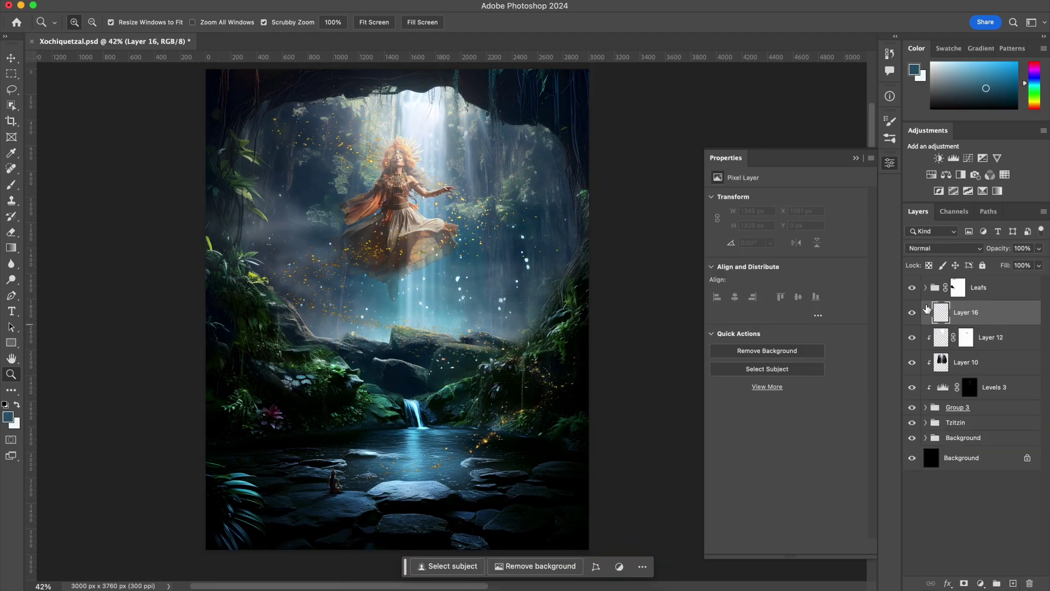
# - Paint blue mist below the dancer on Layer 16 and split its Blend If underlying slider
pyautogui.moveTo(323, 241); pyautogui.dragTo(372, 296)
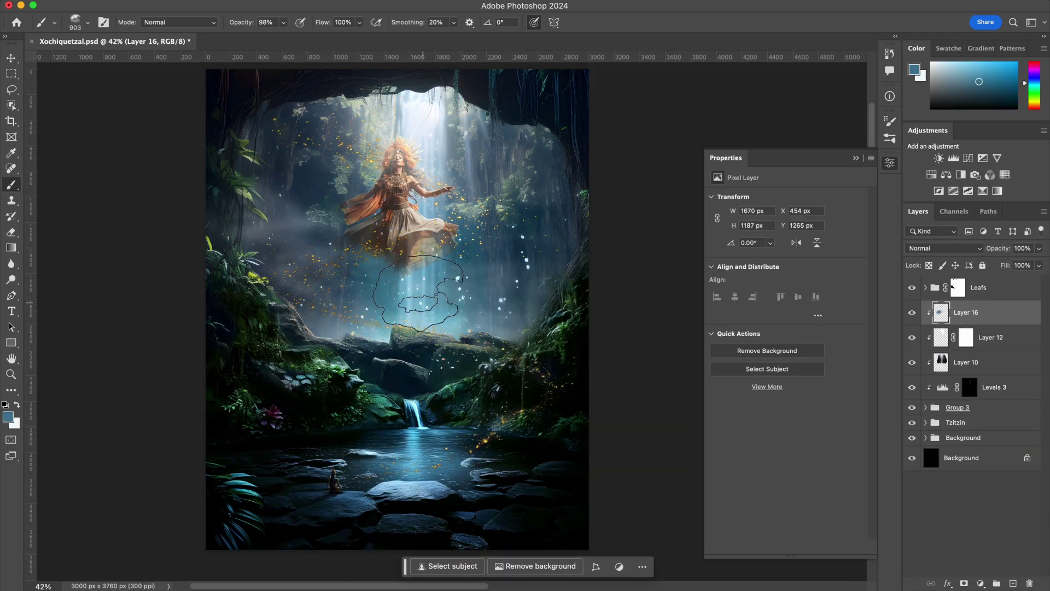
pyautogui.keyDown('alt'); pyautogui.click(369, 309); pyautogui.keyUp('alt')
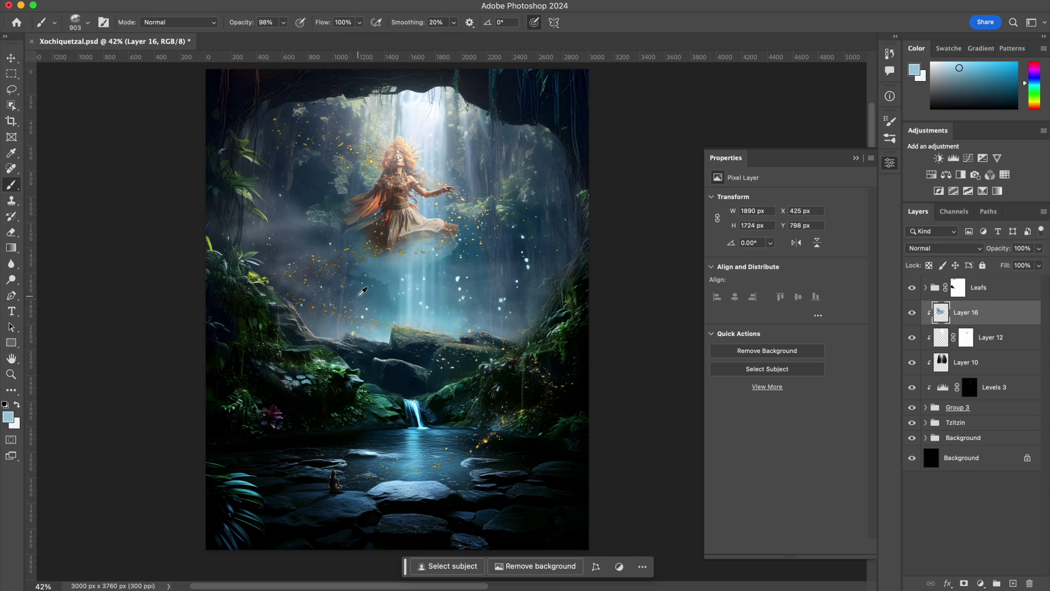
pyautogui.doubleClick(984, 312)
pyautogui.moveTo(743, 430); pyautogui.dragTo(775, 429)
pyautogui.moveTo(897, 430); pyautogui.dragTo(892, 431)
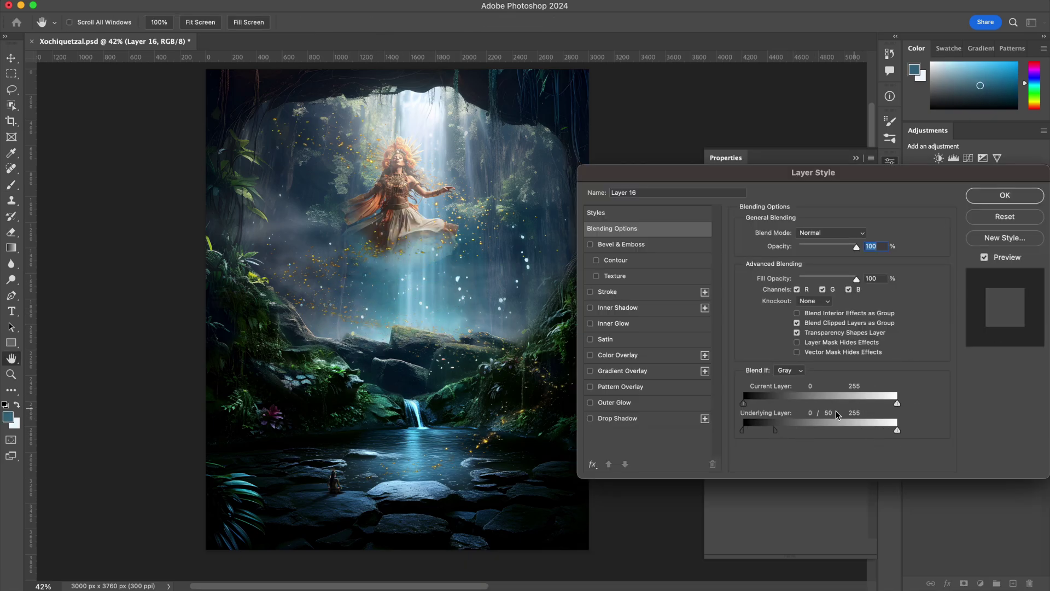
pyautogui.press('Return')
# - Duplicate the Group 2 copy layer, collapse Group 3, fit the image, and reselect Layer 16
pyautogui.click(1012, 435)
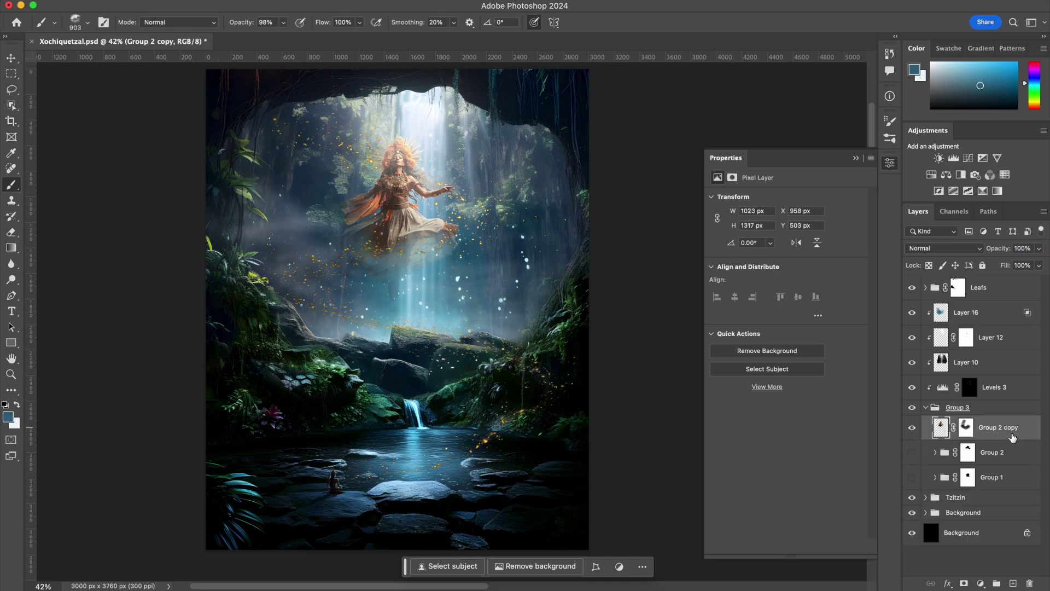
pyautogui.hotkey('ctrl', 'j')
pyautogui.scroll(5, 400, 266)
pyautogui.click(11, 264)
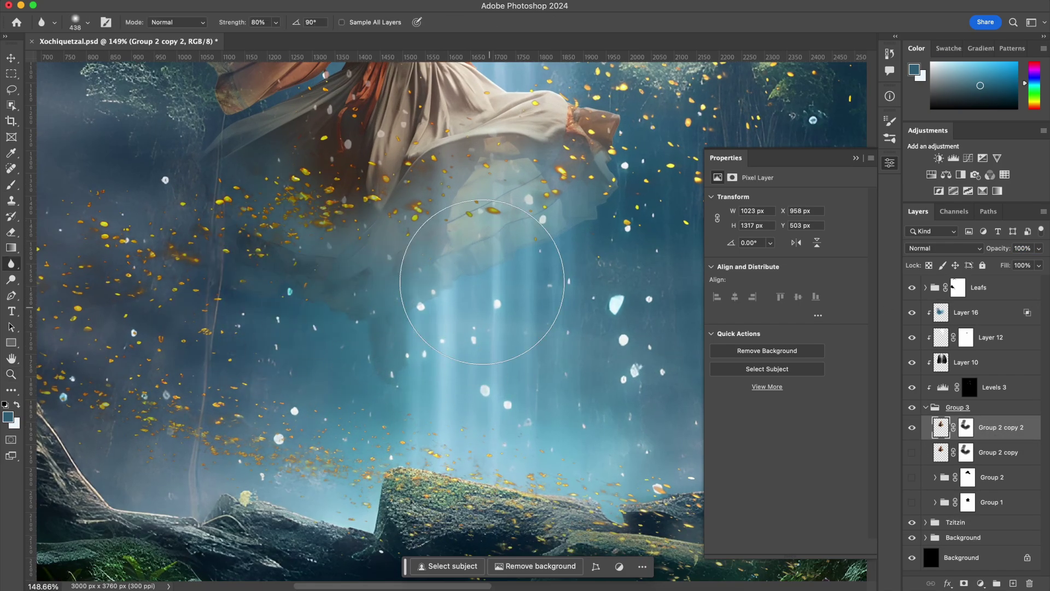
pyautogui.scroll(-5, 481, 281)
pyautogui.scroll(5, 482, 282)
pyautogui.click(926, 407)
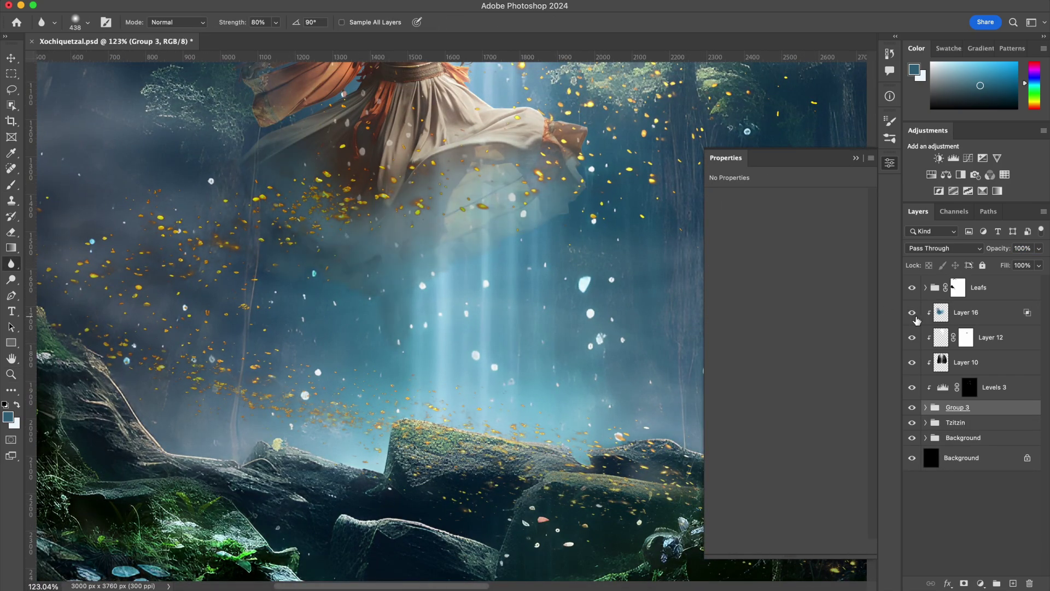
pyautogui.press('z')
pyautogui.hotkey('ctrl', '0')
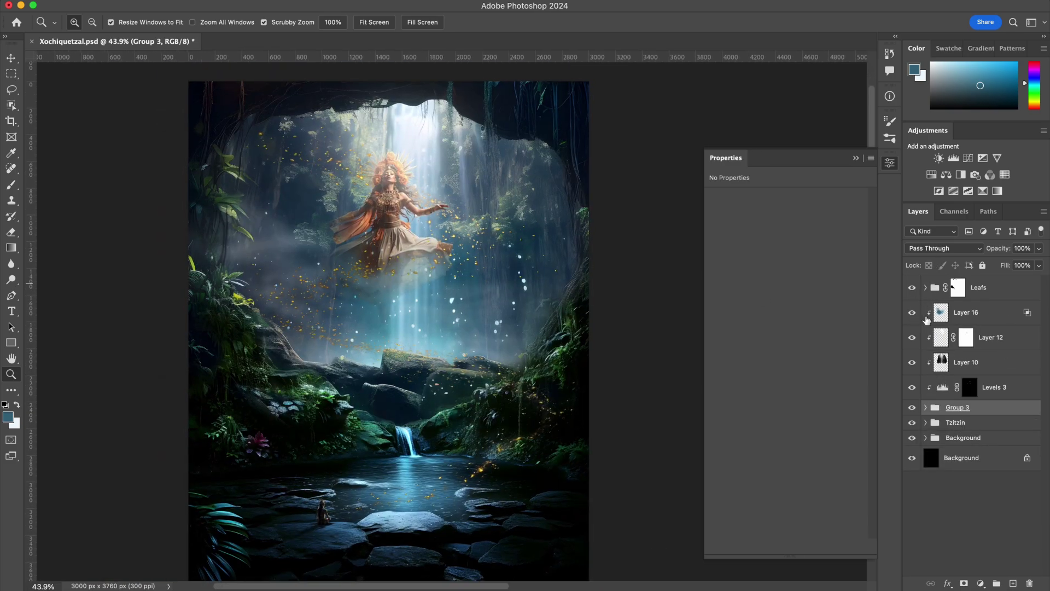
pyautogui.click(940, 312)
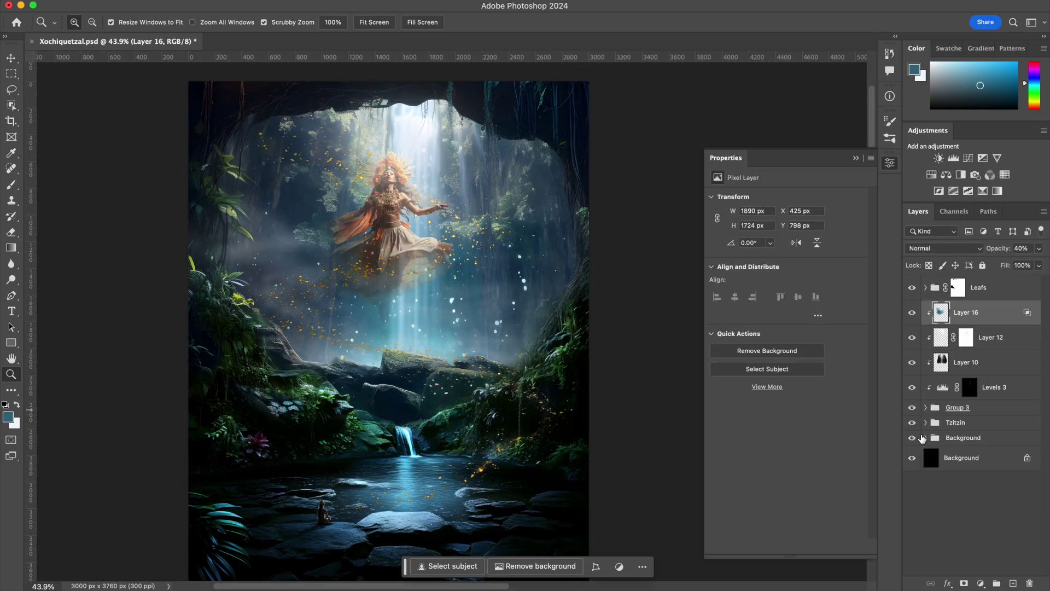
pyautogui.click(924, 438)
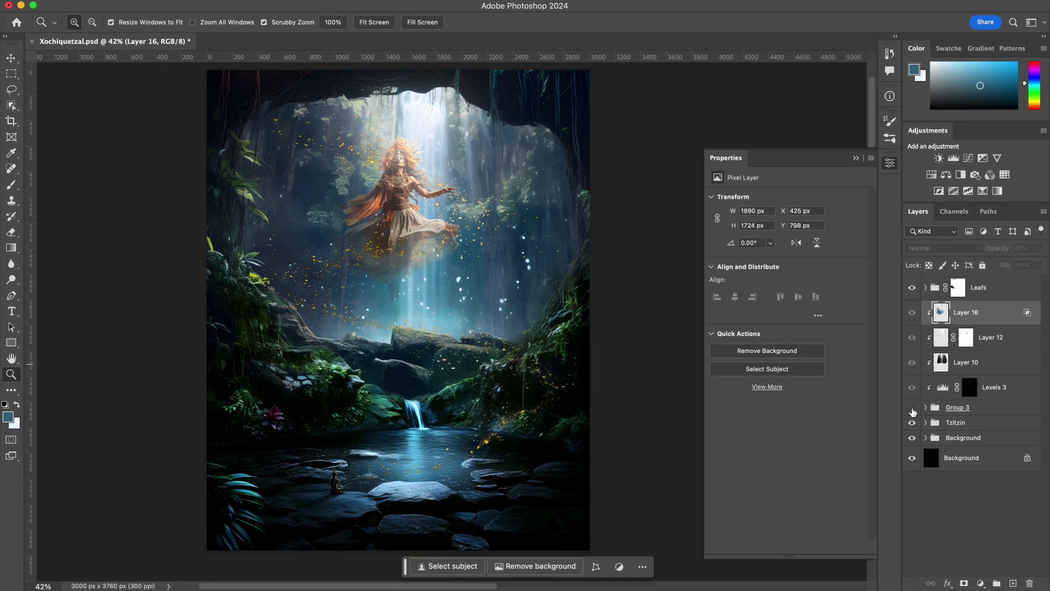
# - Set white as the painting colour and add a new empty Layer 17 above Layer 16
pyautogui.press('b')
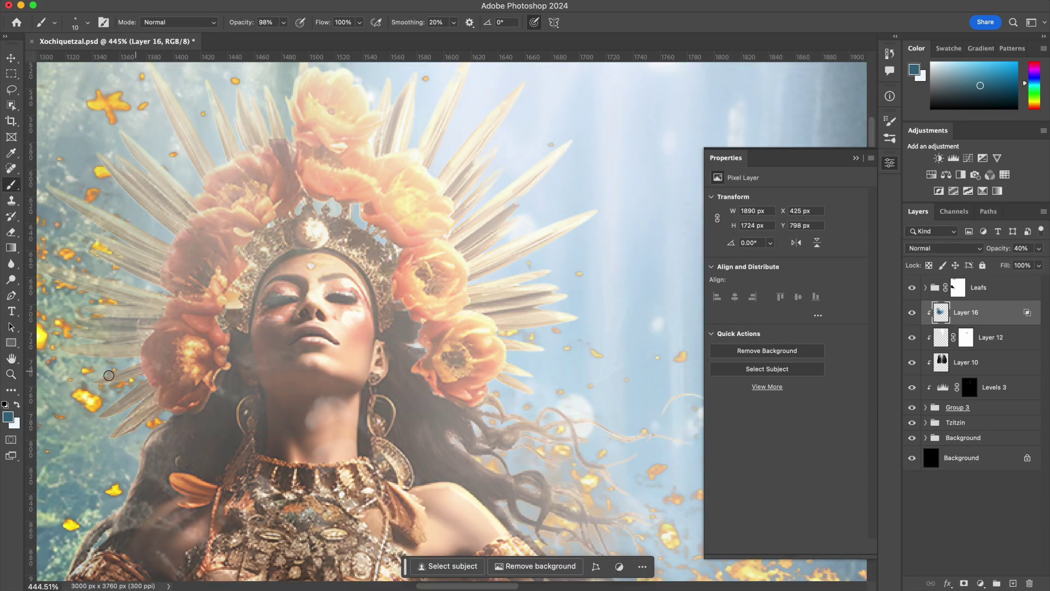
pyautogui.press('d')
pyautogui.press('x')
pyautogui.rightClick(350, 250)
pyautogui.press('Escape')
pyautogui.hotkey('ctrl', 'shift', 'alt', 'n')
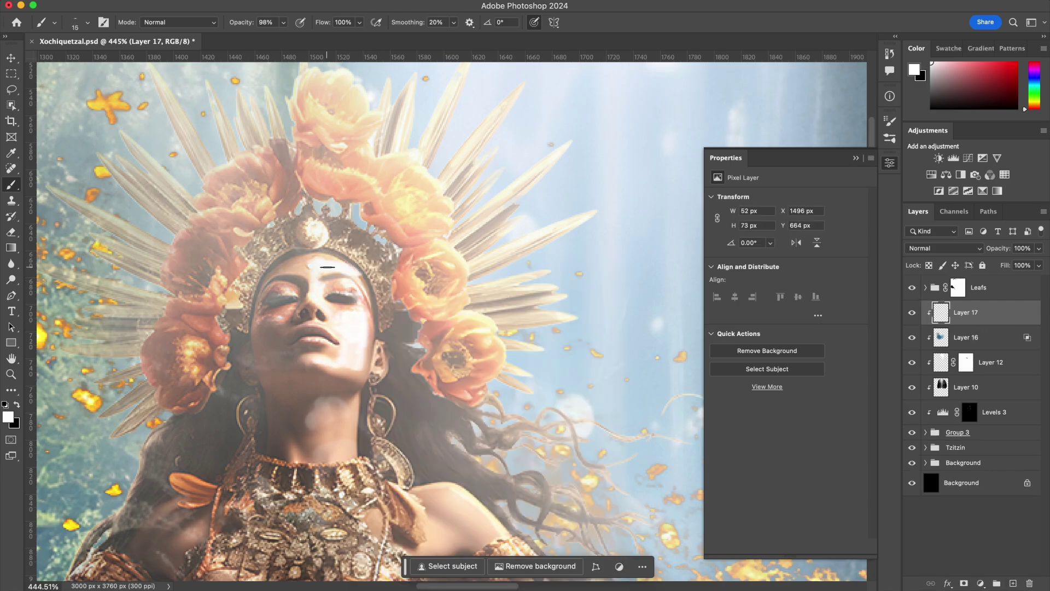
pyautogui.scroll(-3, 313, 270)
# - Paint white highlights on the neck and chest, then soften them with the Blur tool
pyautogui.press('r')
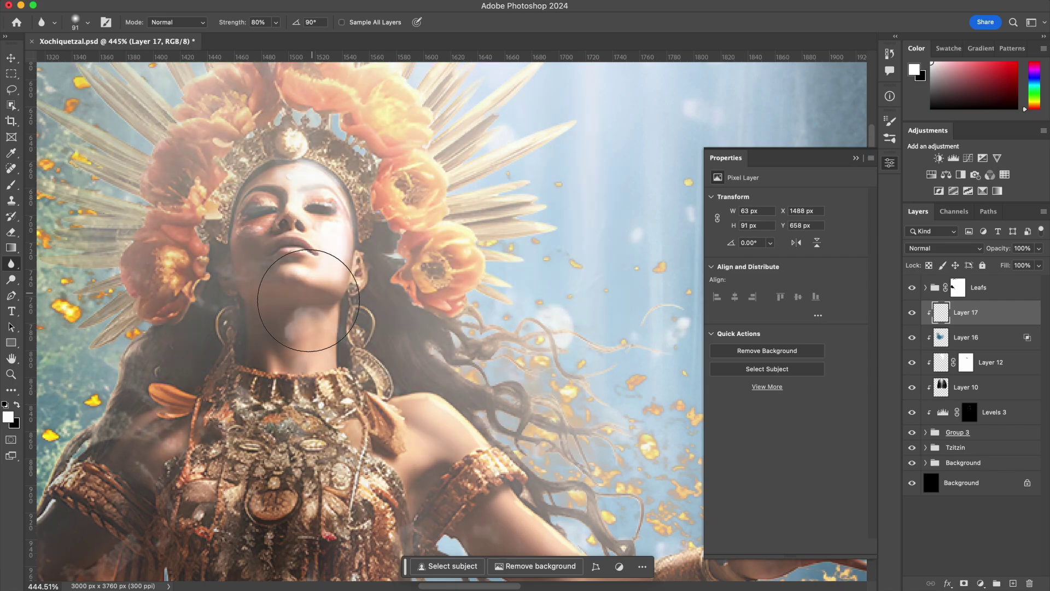
pyautogui.press('b')
pyautogui.moveTo(307, 328)
pyautogui.mouseDown()
pyautogui.moveTo(362, 357)
pyautogui.moveTo(249, 331)
pyautogui.mouseUp()
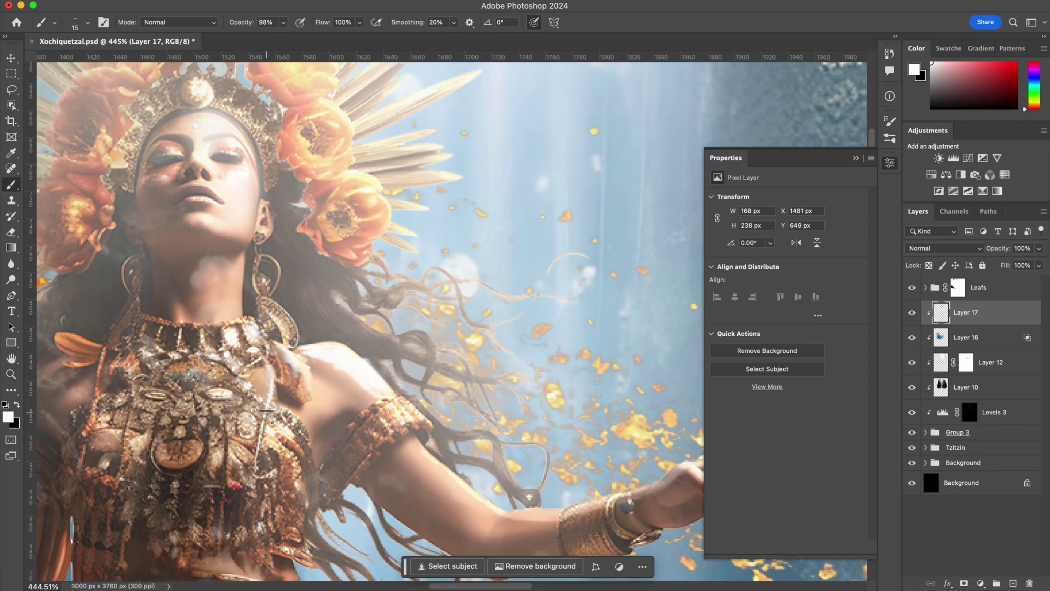
pyautogui.scroll(-3, 266, 411)
pyautogui.moveTo(257, 306); pyautogui.dragTo(213, 330)
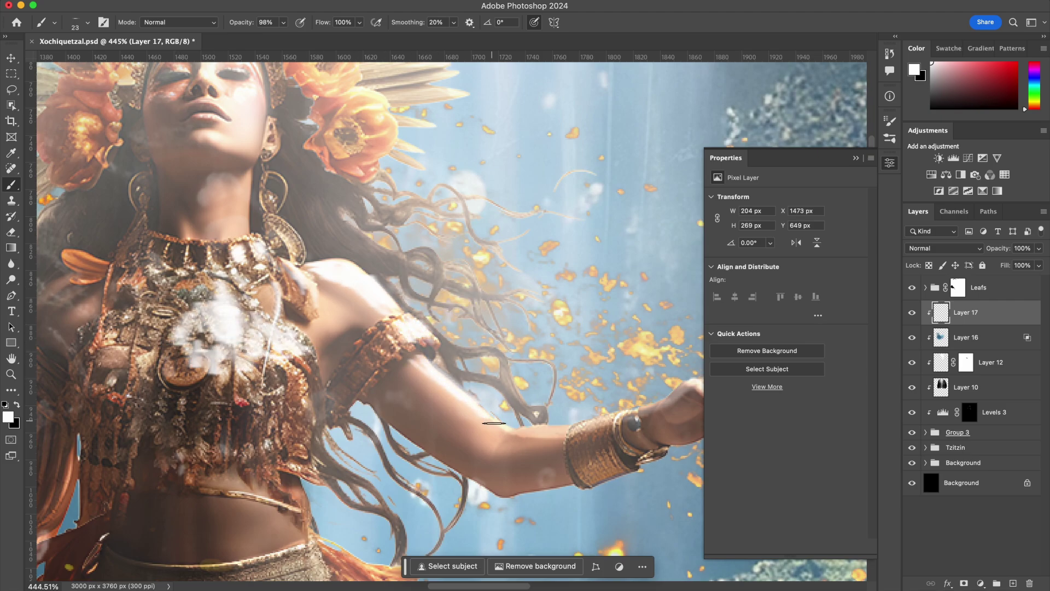
pyautogui.moveTo(494, 423); pyautogui.dragTo(509, 432)
pyautogui.scroll(-3, 405, 372)
pyautogui.press('r')
pyautogui.scroll(-3, 569, 324)
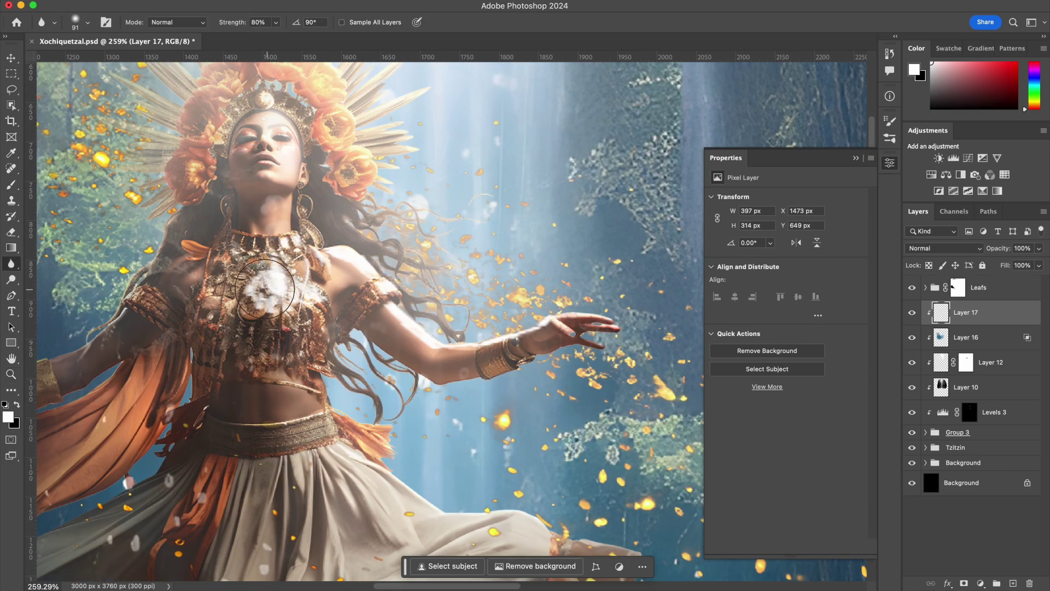
pyautogui.moveTo(551, 317)
pyautogui.mouseDown()
pyautogui.moveTo(328, 251)
pyautogui.moveTo(327, 403)
pyautogui.mouseUp()
pyautogui.scroll(-3, 328, 251)
# - Paint soft white highlight strokes on the skirt and dress, then zoom out
pyautogui.press('z')
pyautogui.scroll(5, 333, 240)
pyautogui.press('b')
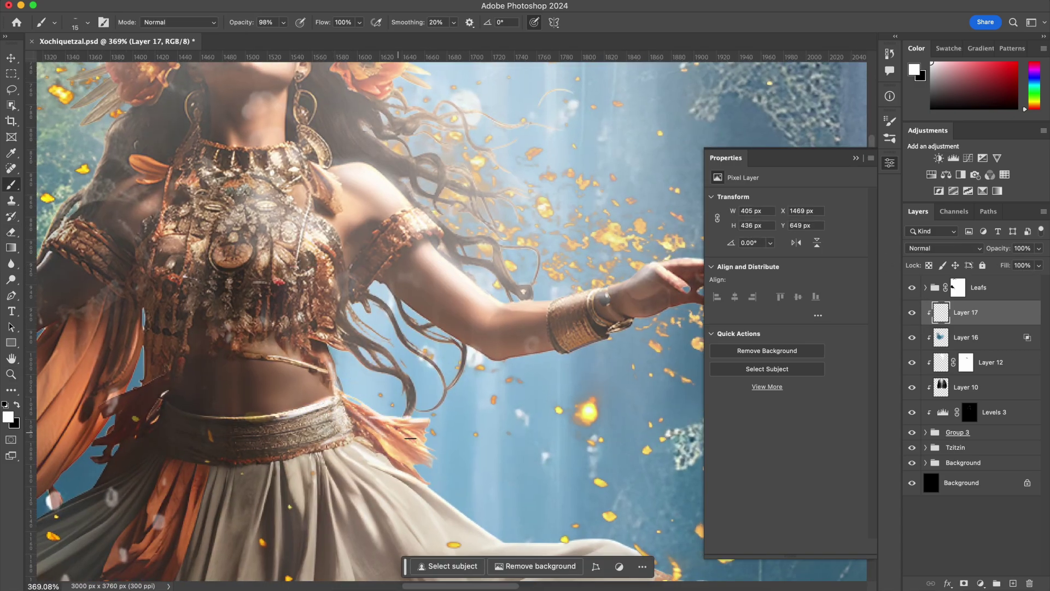
pyautogui.moveTo(410, 437); pyautogui.dragTo(408, 435)
pyautogui.scroll(-1, 408, 435)
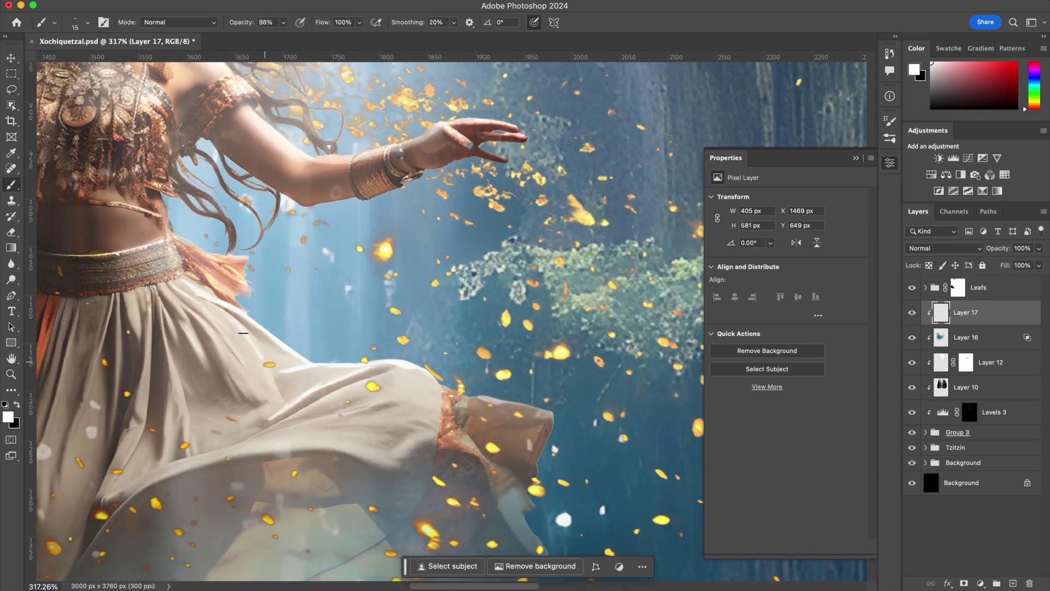
pyautogui.moveTo(240, 374); pyautogui.dragTo(249, 436)
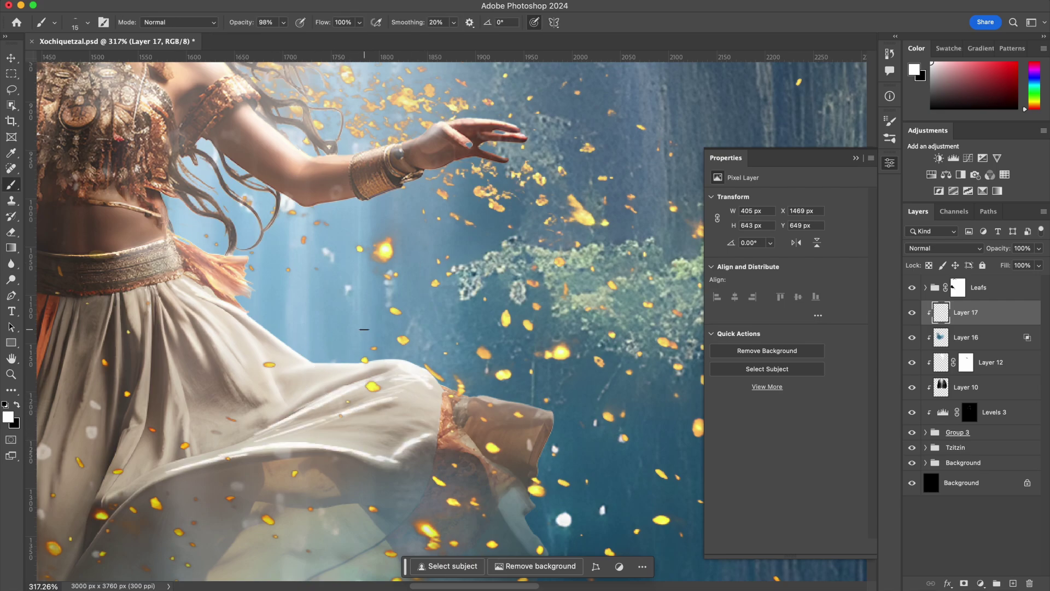
pyautogui.moveTo(246, 438); pyautogui.dragTo(316, 457)
pyautogui.press('z')
pyautogui.scroll(-5, 453, 367)
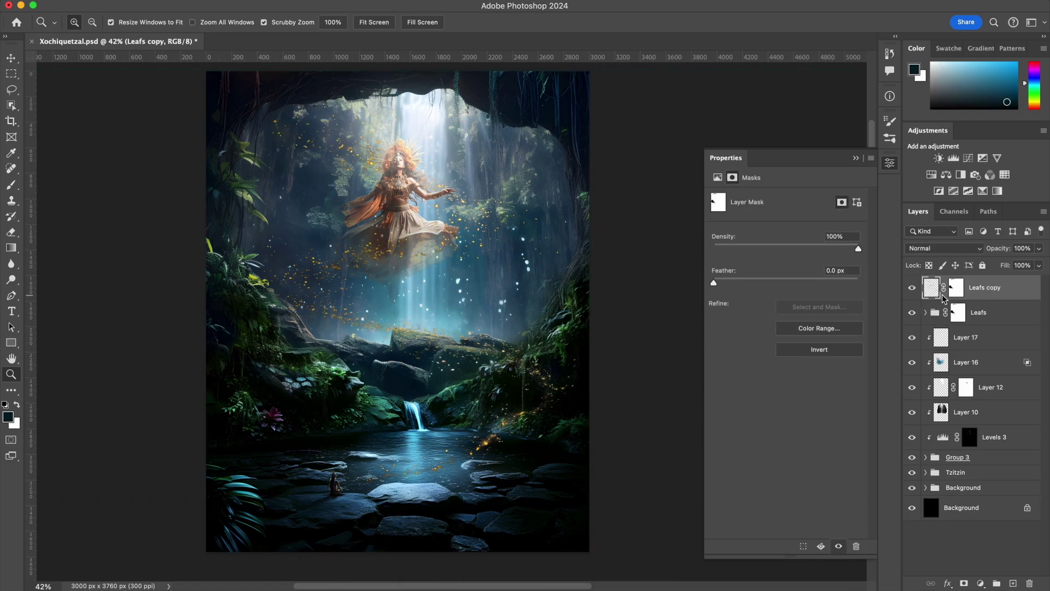
# - Confirm the Gaussian blur and duplicate the blurred layer at 20% opacity
pyautogui.click(943, 248)
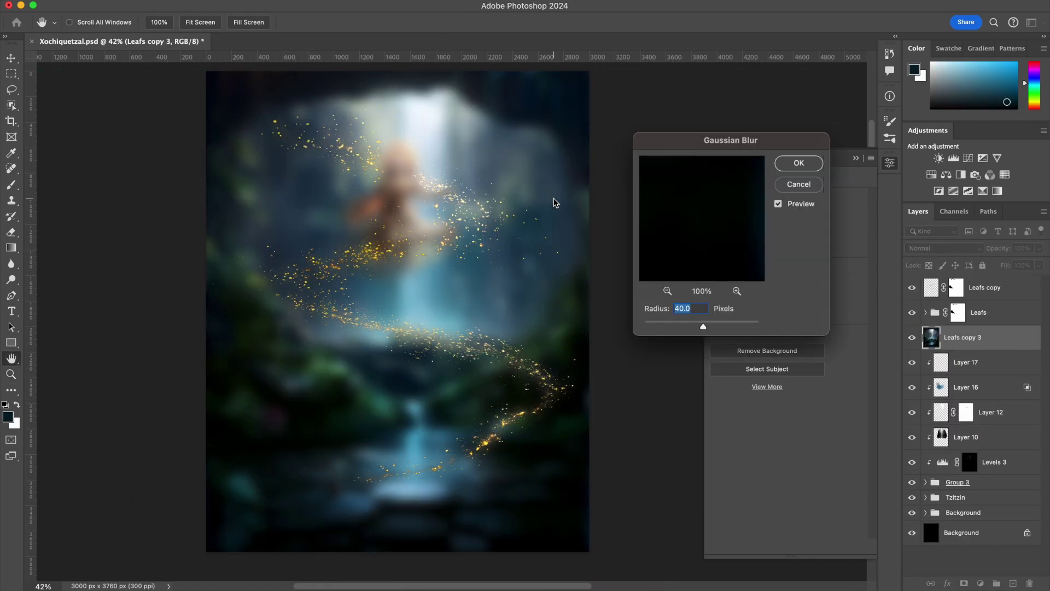
pyautogui.press('Return')
pyautogui.hotkey('ctrl', 'j')
pyautogui.press('2')
pyautogui.click(925, 507)
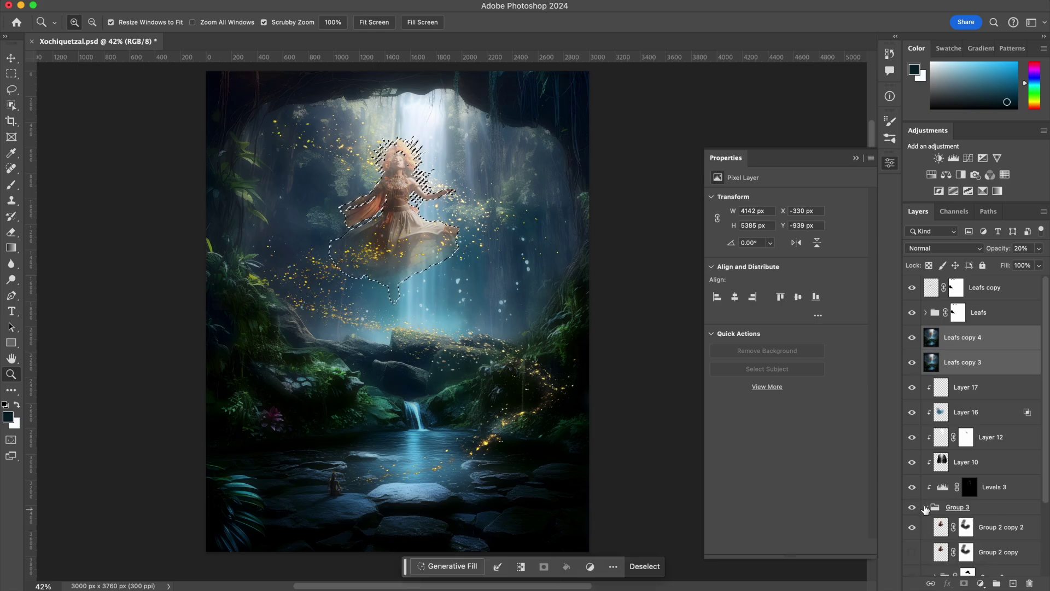
pyautogui.click(964, 583)
# - Mask the blurred layers, sample a dark navy from the cave, and blend with Multiply
pyautogui.click(911, 336)
pyautogui.press('b')
pyautogui.keyDown('alt'); pyautogui.click(413, 104); pyautogui.keyUp('alt')
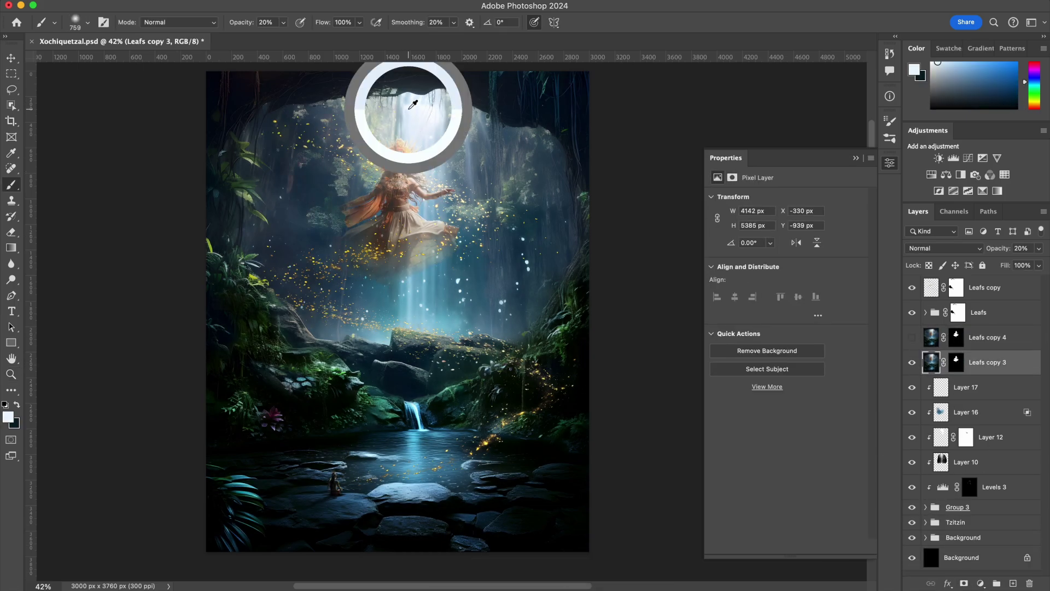
pyautogui.keyDown('alt'); pyautogui.moveTo(553, 241); pyautogui.dragTo(563, 100); pyautogui.keyUp('alt')
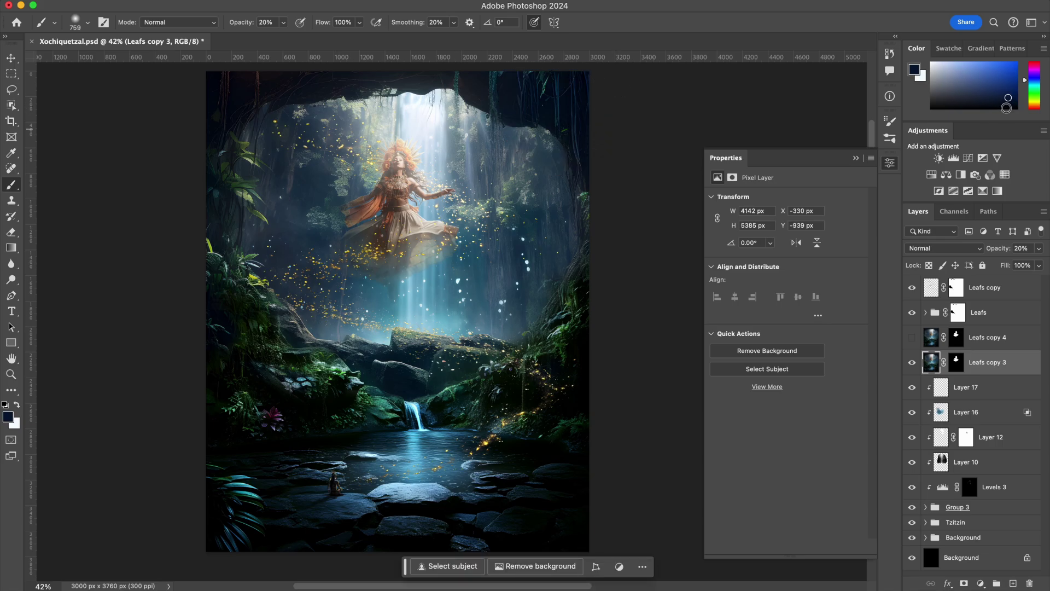
pyautogui.click(943, 248)
pyautogui.click(930, 285)
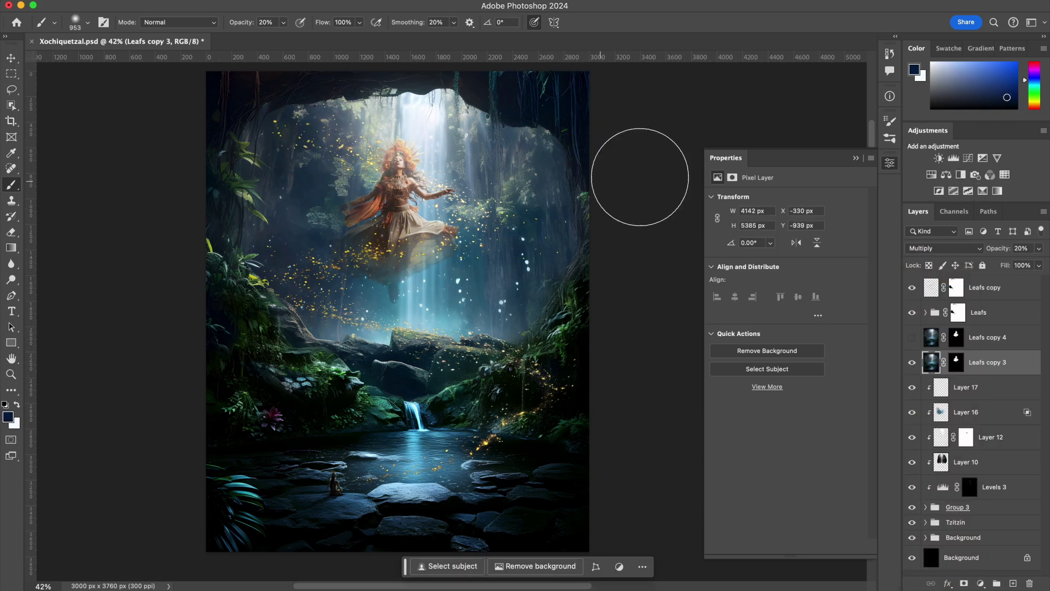
# - Clip Leafs copy 3, set Leafs copy 4 to Lighten, and group the leaf and adjustment layers
pyautogui.keyDown('alt'); pyautogui.click(983, 377); pyautogui.keyUp('alt')
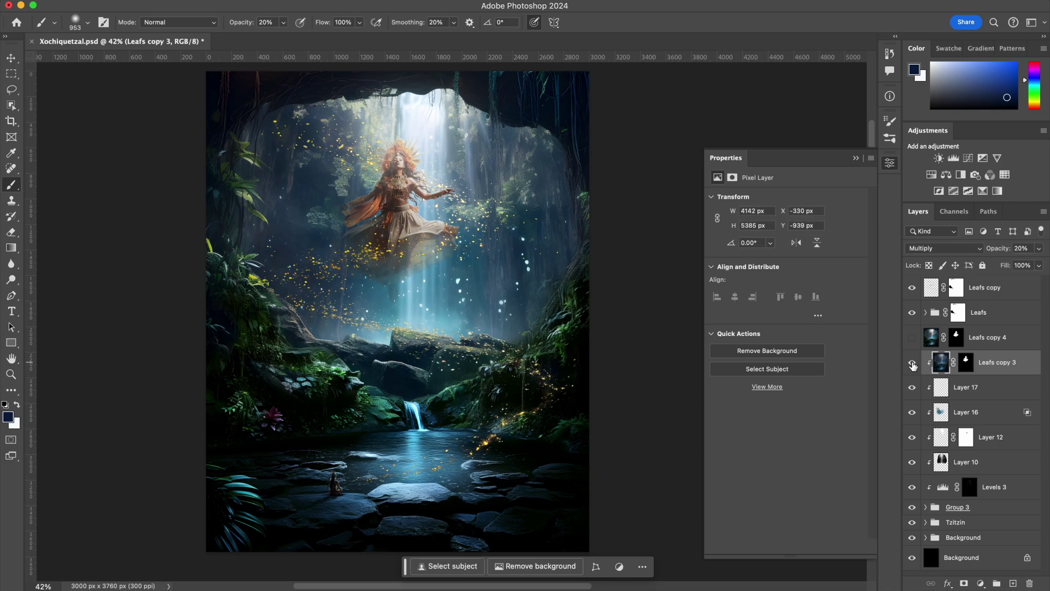
pyautogui.click(990, 337)
pyautogui.click(970, 249)
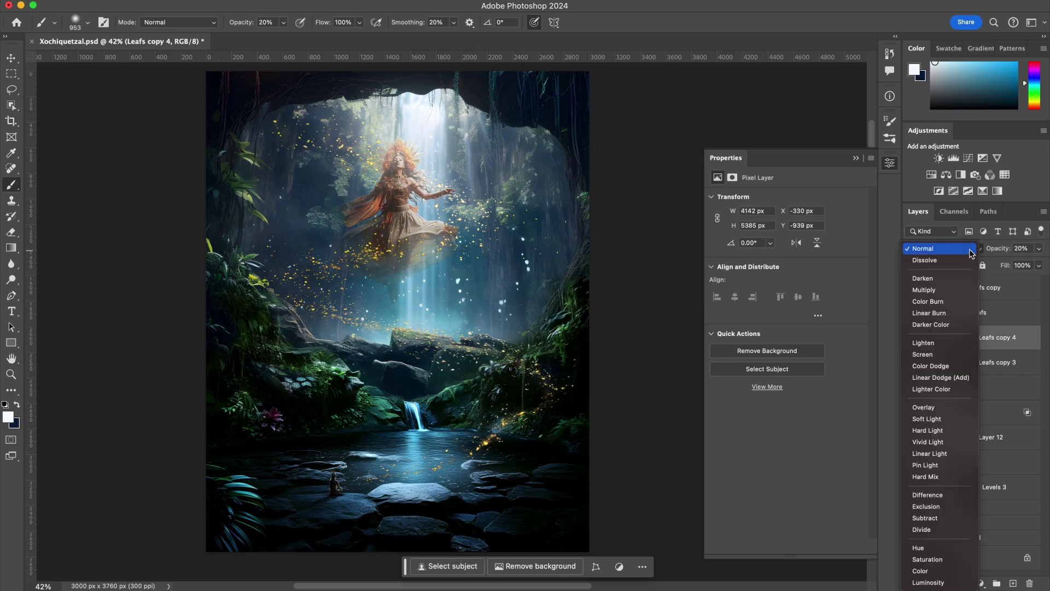
pyautogui.click(930, 342)
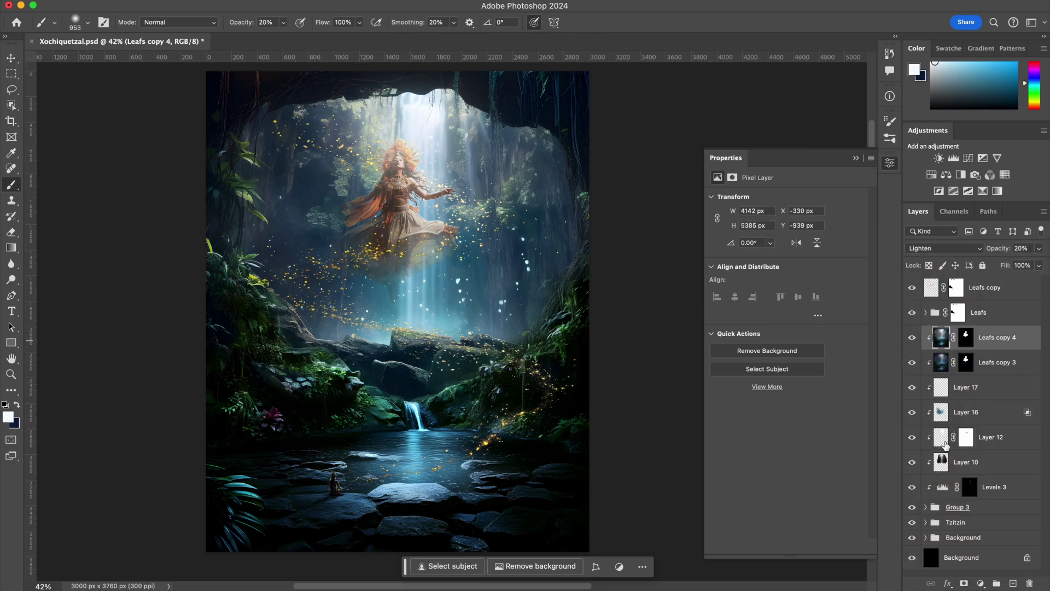
pyautogui.keyDown('shift'); pyautogui.click(954, 506); pyautogui.keyUp('shift')
pyautogui.press('super+g')
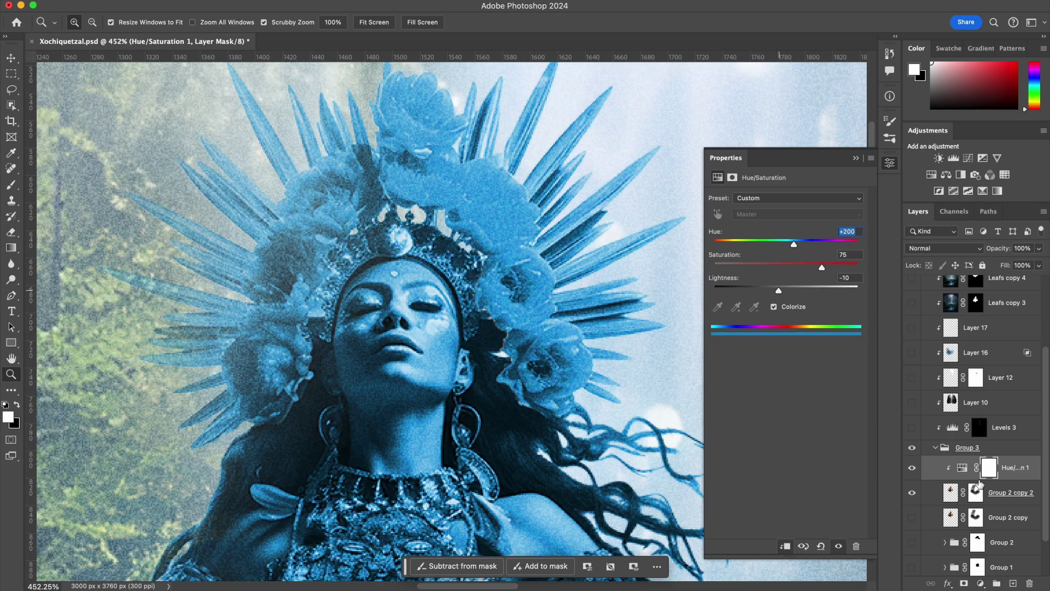
# - Invert the Hue/Saturation mask and paint blue over the forehead and right eyelid with a shrinking brush
pyautogui.press('super+i')
pyautogui.press('b')
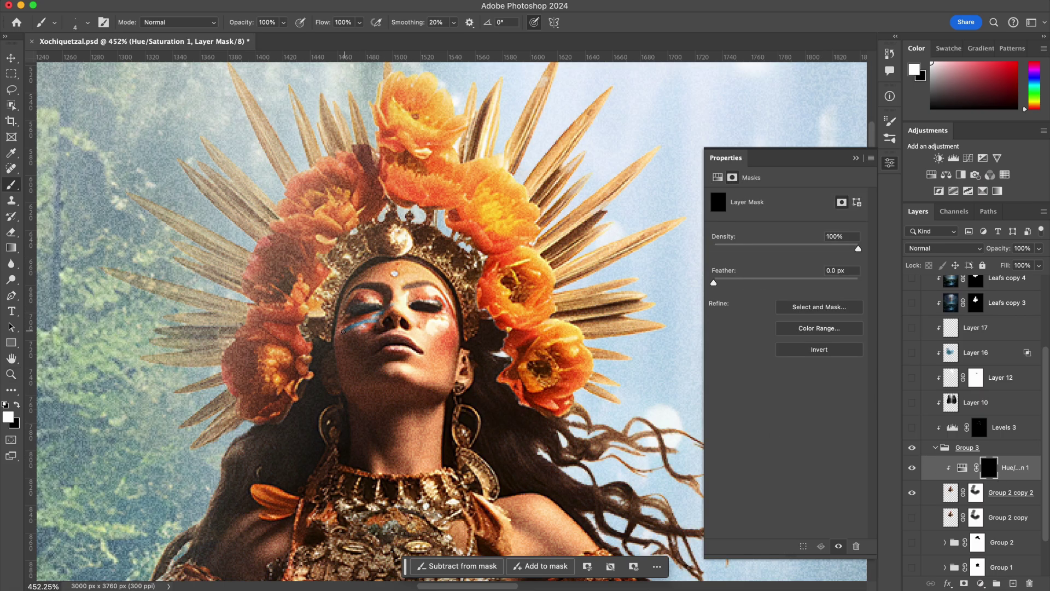
pyautogui.moveTo(377, 309); pyautogui.dragTo(383, 270)
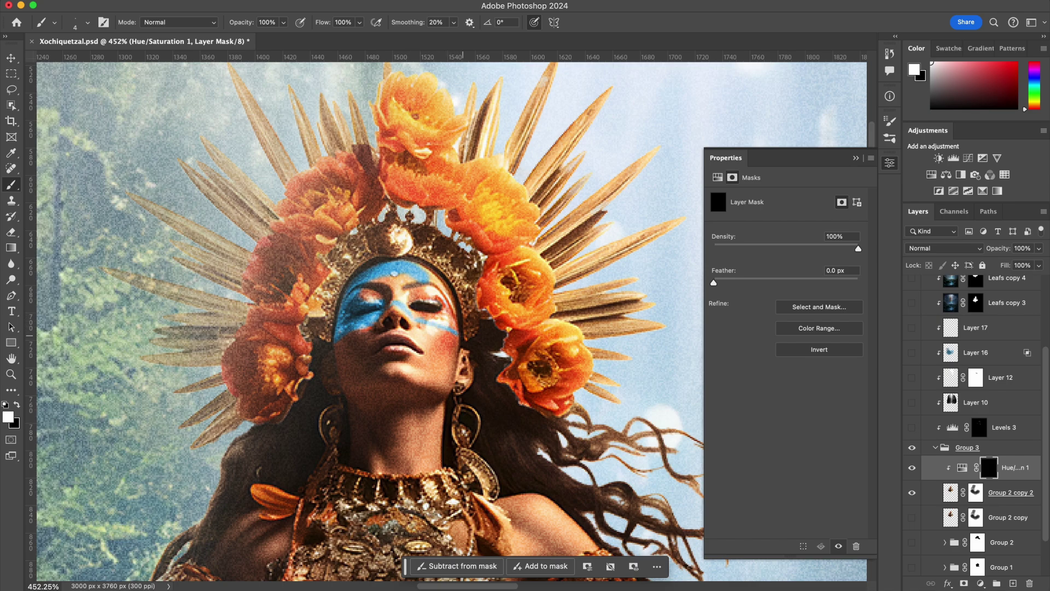
pyautogui.press('[')
pyautogui.moveTo(428, 282); pyautogui.dragTo(414, 308)
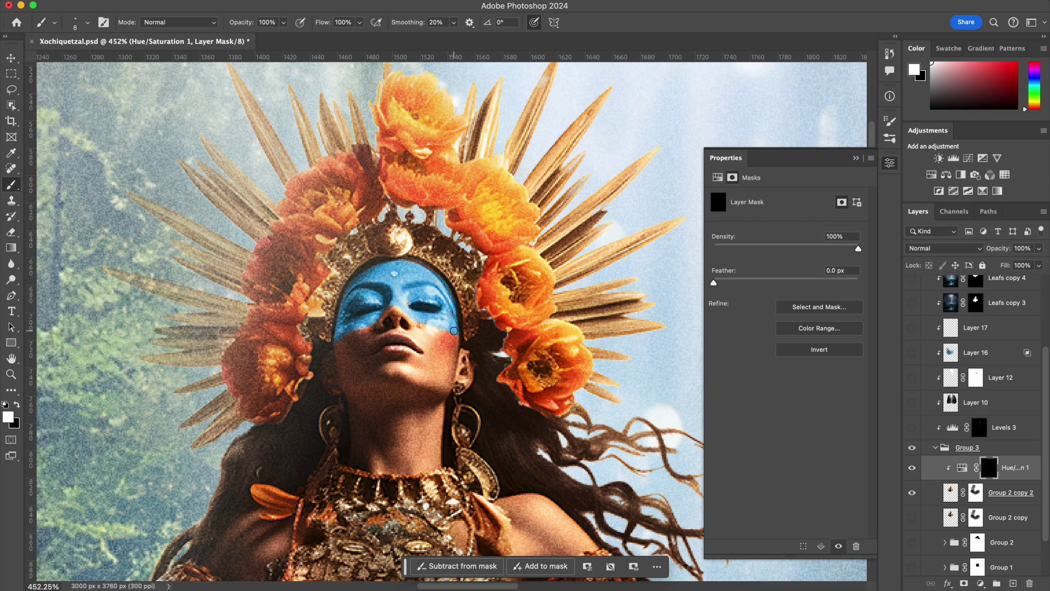
pyautogui.press('[')
pyautogui.press('[')
pyautogui.press('[')
# - Collapse Group 3 and the Xochiquetzal group, zoom out to the whole composite, and select Layer 18
pyautogui.click(937, 447)
pyautogui.click(925, 357)
pyautogui.press('z')
pyautogui.press('super+0')
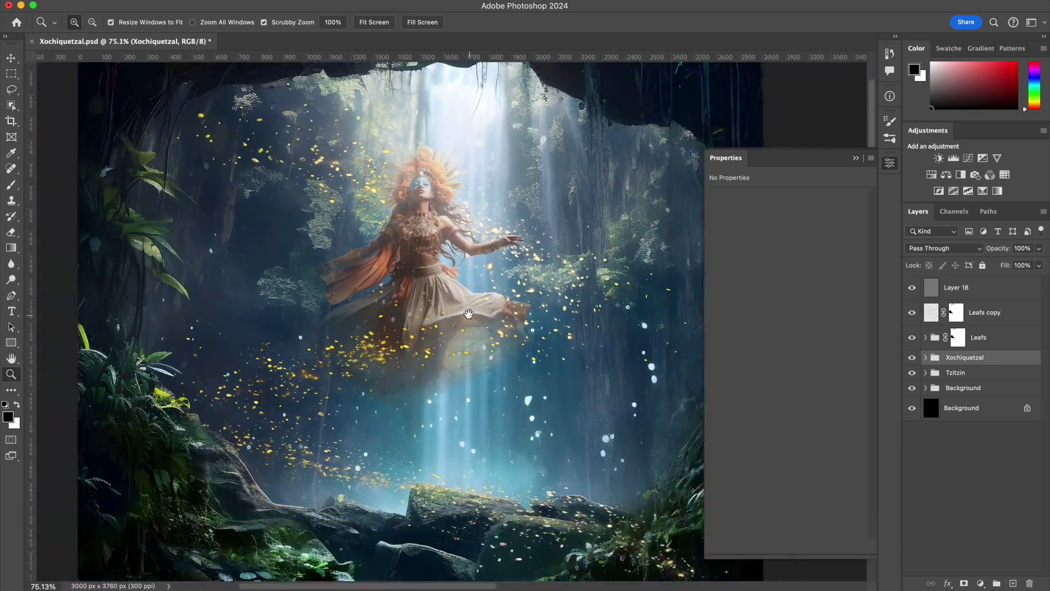
pyautogui.moveTo(413, 148); pyautogui.dragTo(378, 149)
pyautogui.click(929, 287)
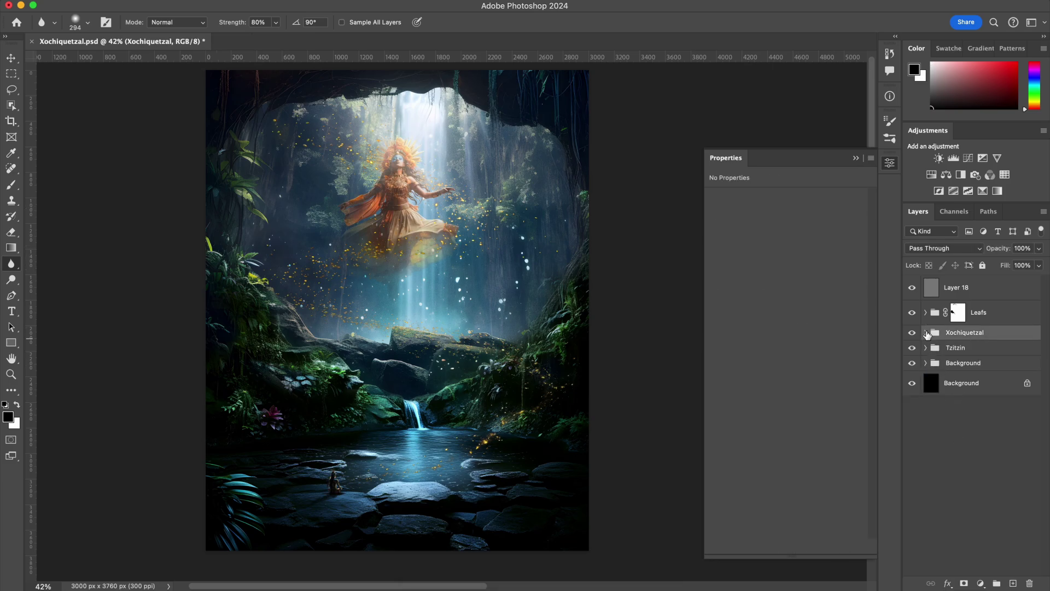
pyautogui.moveTo(307, 157)
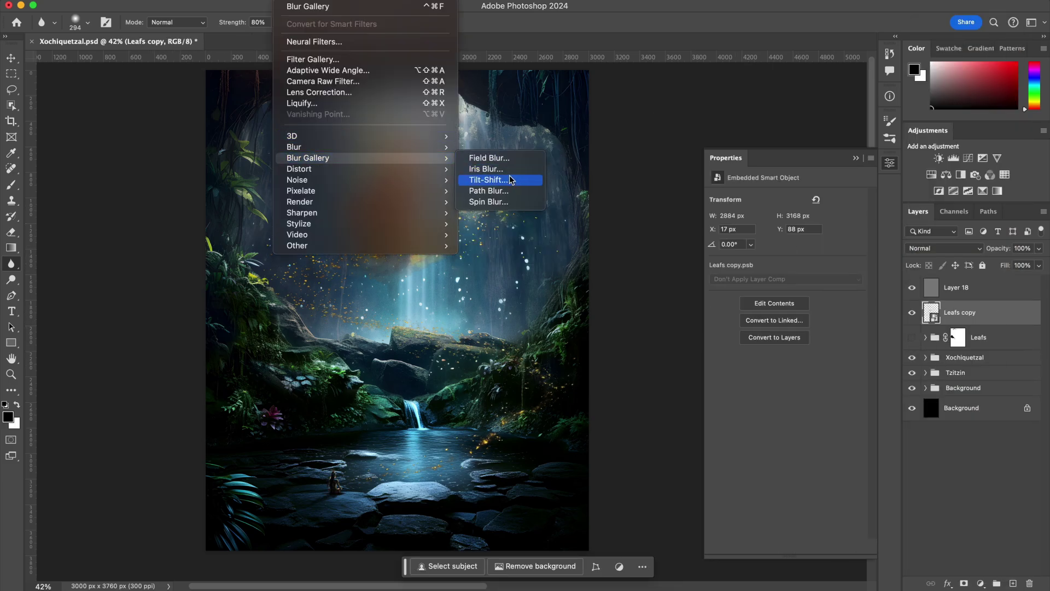
# - Draw a curved Path Blur swirling from the dancer to the pool at 30% speed
pyautogui.click(497, 192)
pyautogui.click(936, 236)
pyautogui.click(341, 138)
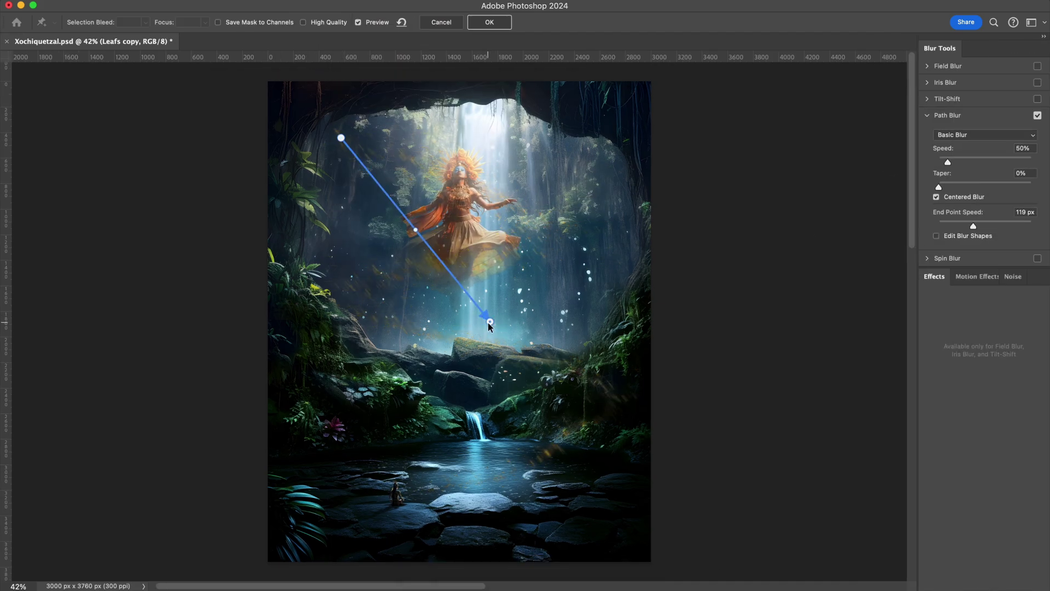
pyautogui.doubleClick(420, 484)
pyautogui.moveTo(381, 311); pyautogui.dragTo(543, 237)
pyautogui.moveTo(415, 285); pyautogui.dragTo(348, 301)
pyautogui.moveTo(378, 425); pyautogui.dragTo(608, 401)
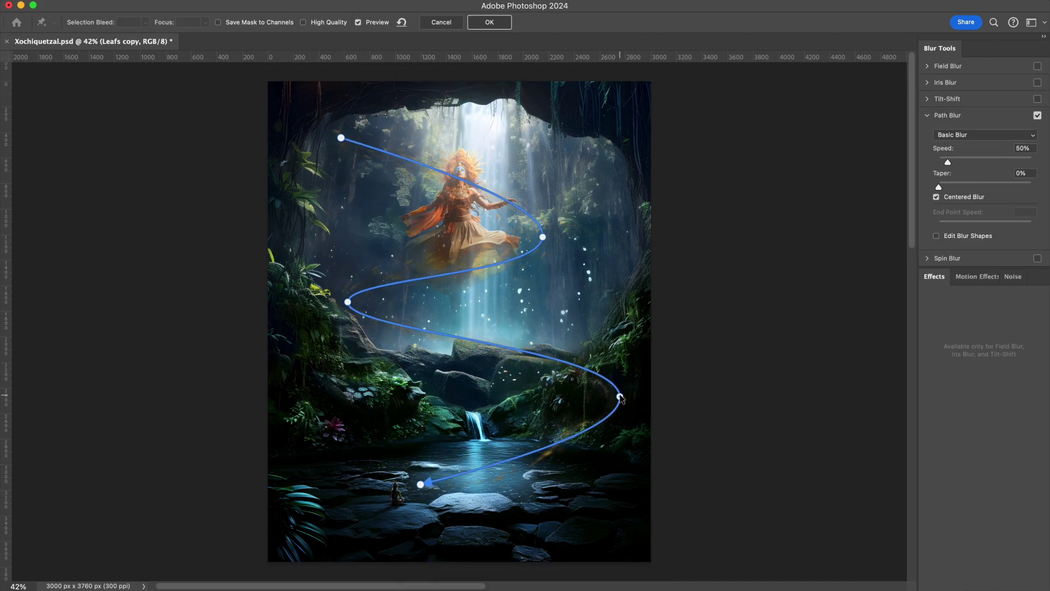
pyautogui.click(532, 468)
pyautogui.moveTo(349, 302); pyautogui.dragTo(341, 296)
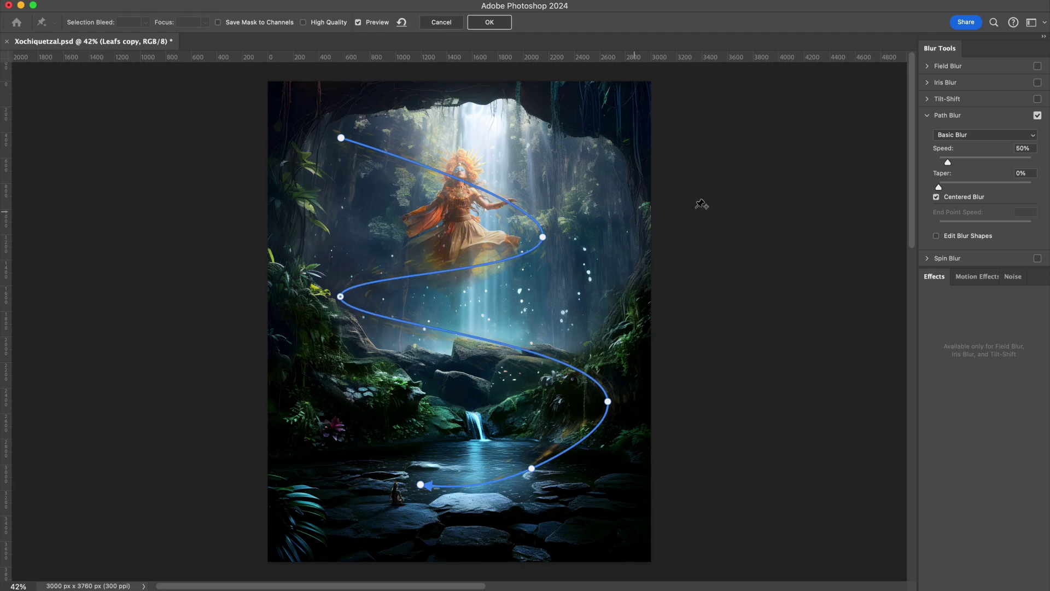
pyautogui.write('30')
pyautogui.press('Return')
# - Apply the path blur, adjust the leaves' hue/saturation, and set them to Screen blending
pyautogui.click(512, 25)
pyautogui.click(1037, 313)
pyautogui.hotkey('ctrl', 'u')
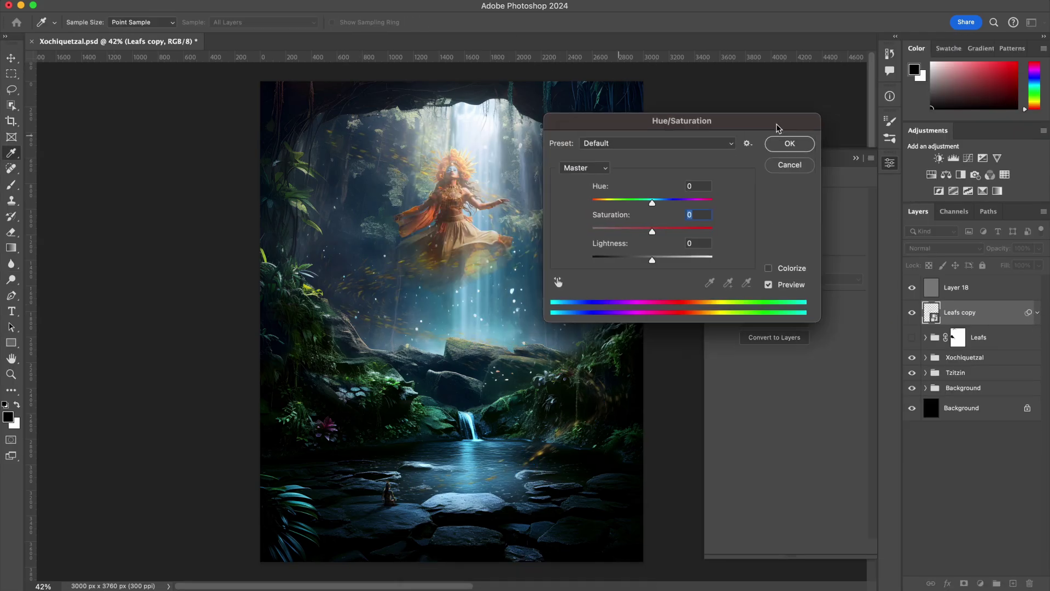
pyautogui.press('Return')
pyautogui.click(944, 248)
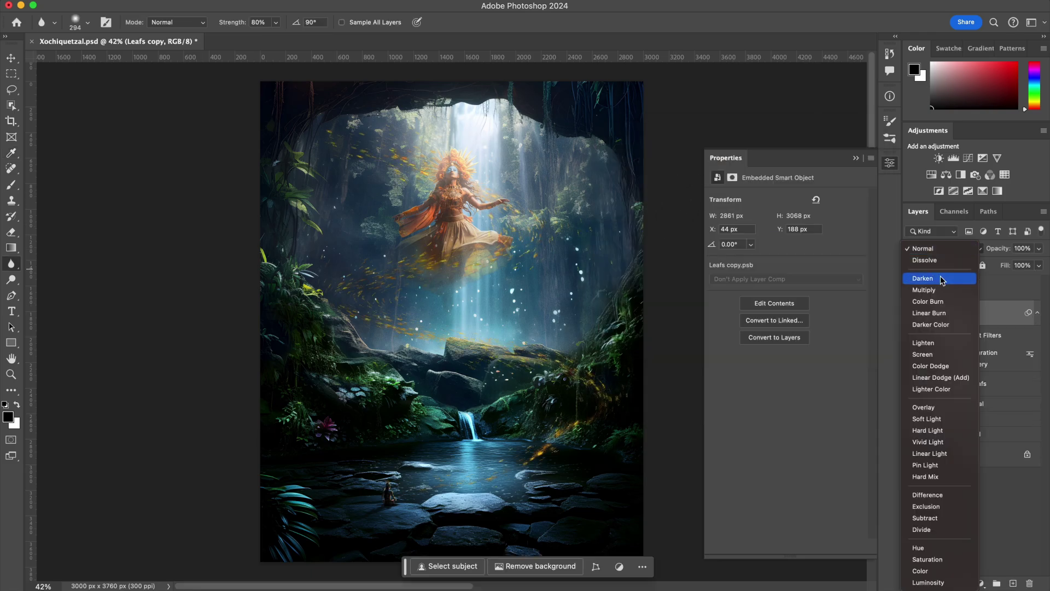
pyautogui.click(941, 364)
pyautogui.click(1037, 312)
# - Duplicate the leaf layer, group the leaves as Particles, and group Layer 18 into FX
pyautogui.hotkey('ctrl', 'j')
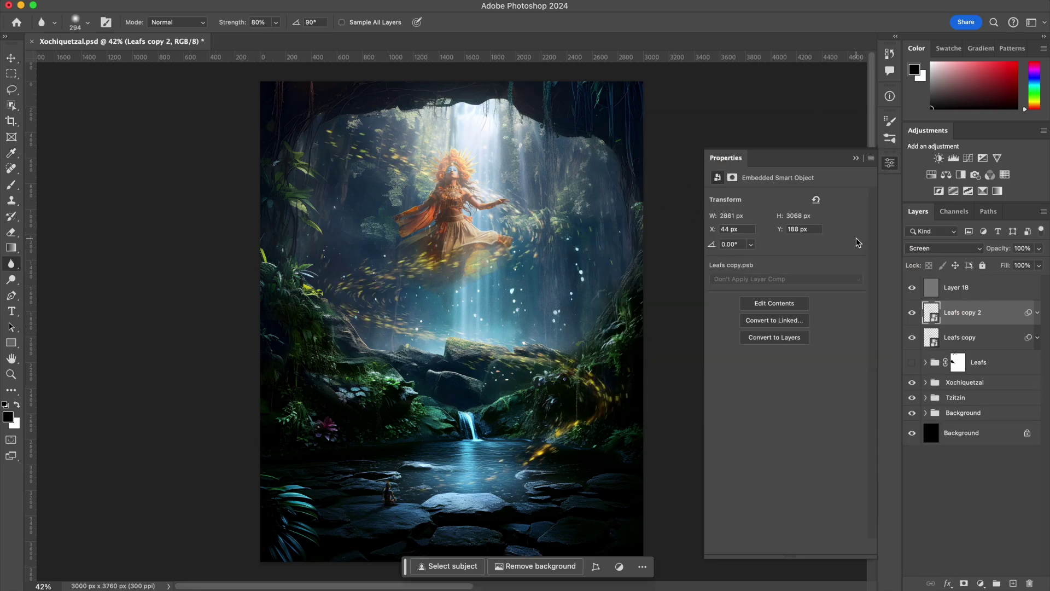
pyautogui.keyDown('shift'); pyautogui.click(978, 362); pyautogui.keyUp('shift')
pyautogui.hotkey('ctrl', 'g')
pyautogui.click(956, 287)
pyautogui.hotkey('ctrl', 'g')
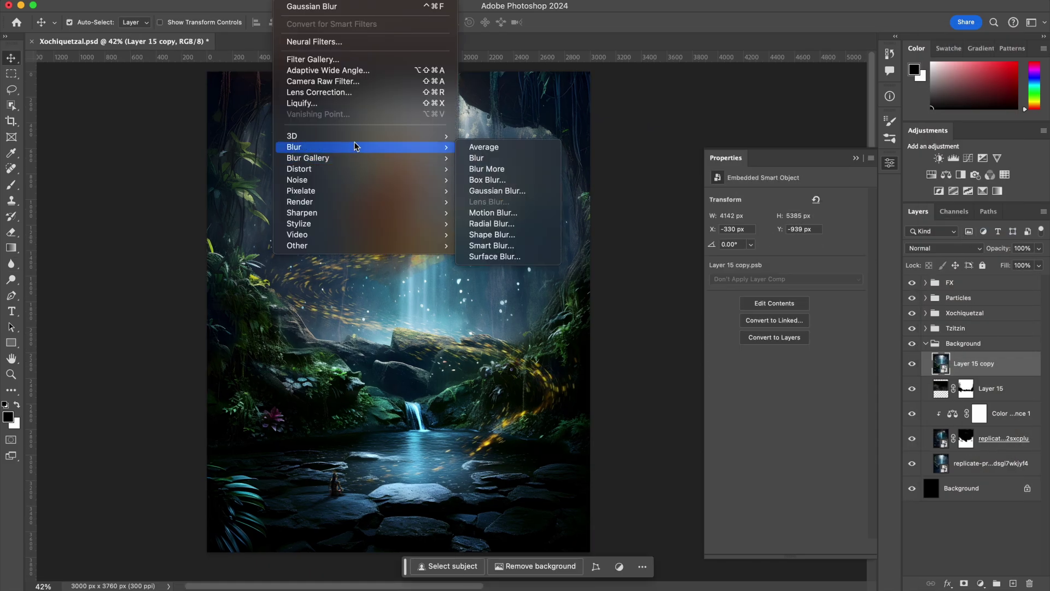
# - Apply a Tilt-Shift blur to the background and mask it off along the bottom foreground
pyautogui.click(484, 180)
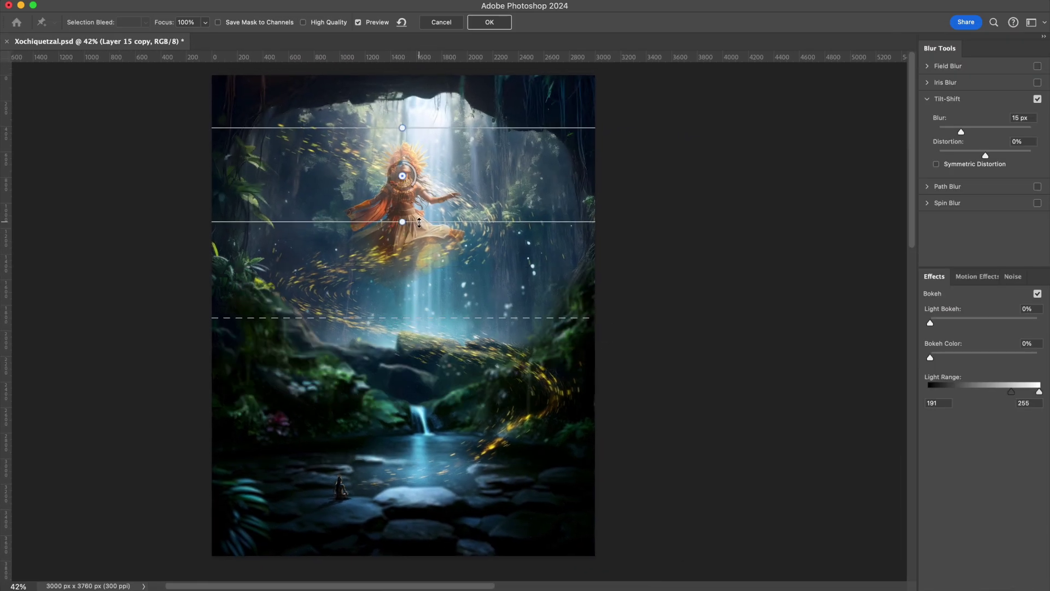
pyautogui.click(489, 21)
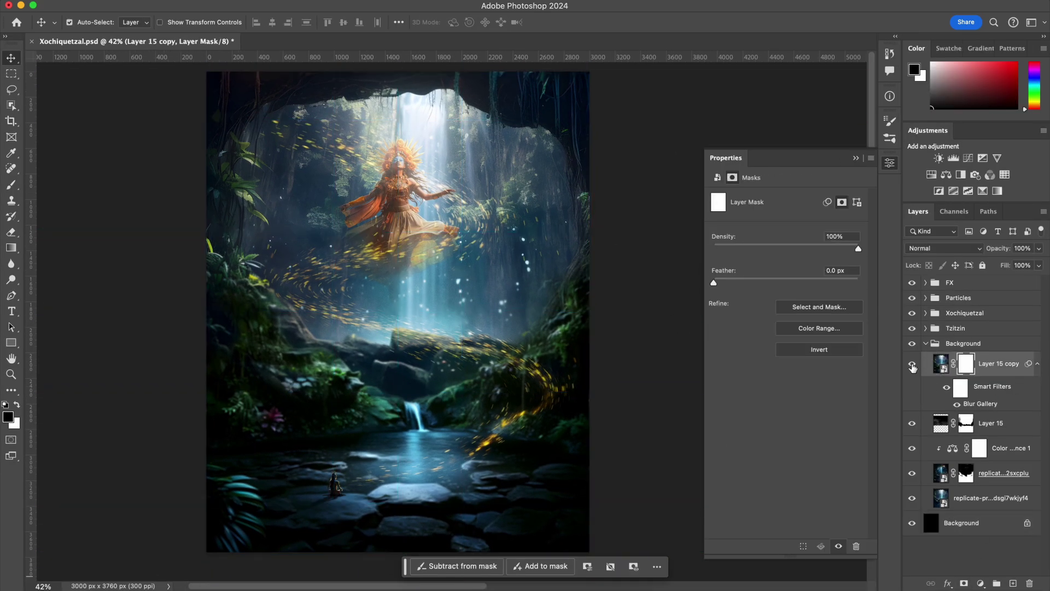
pyautogui.press('b')
pyautogui.moveTo(568, 517); pyautogui.dragTo(277, 514)
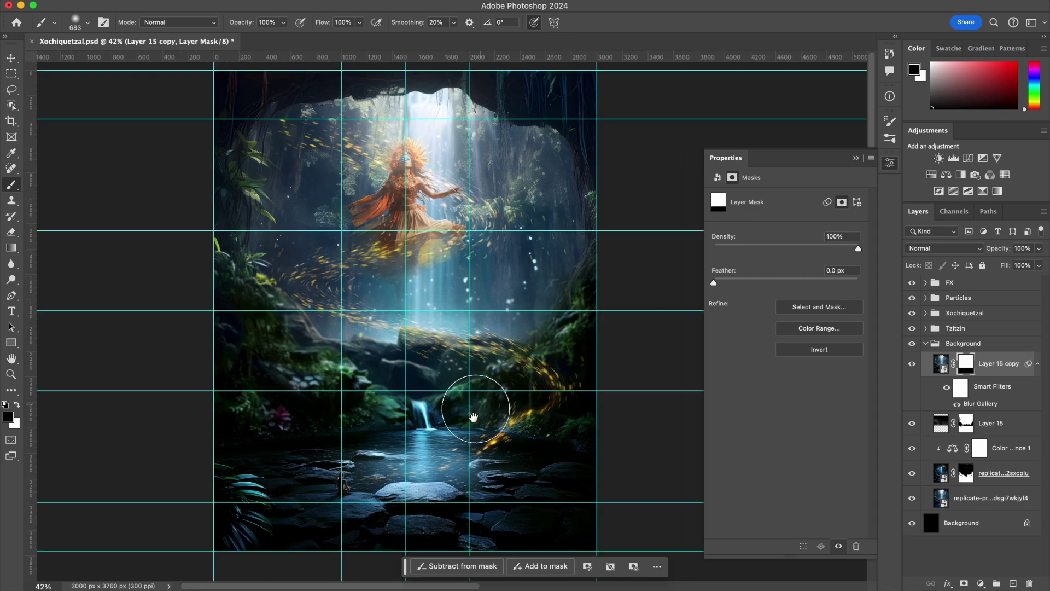
pyautogui.press('z')
pyautogui.click(1036, 363)
pyautogui.click(926, 343)
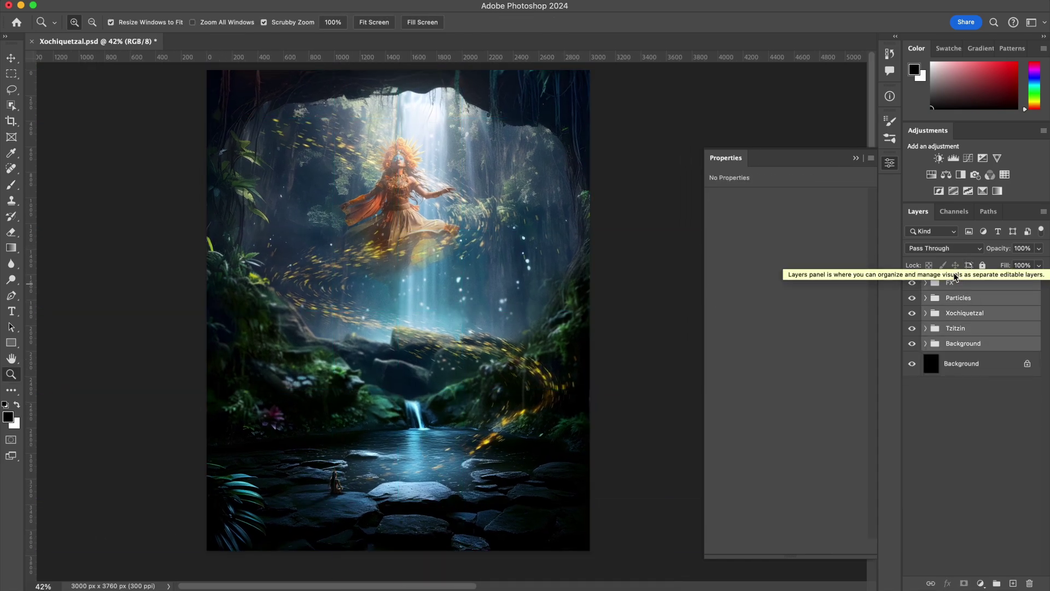
# - Blur a merged copy of the groups behind a black mask, revealing it around the scene edges
pyautogui.press('super+j')
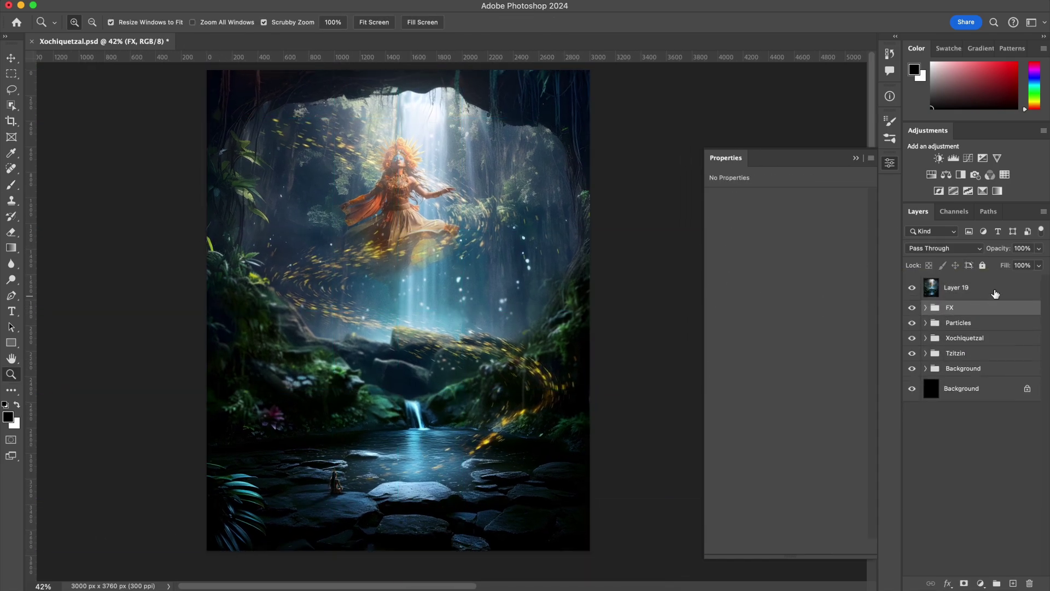
pyautogui.click(492, 205)
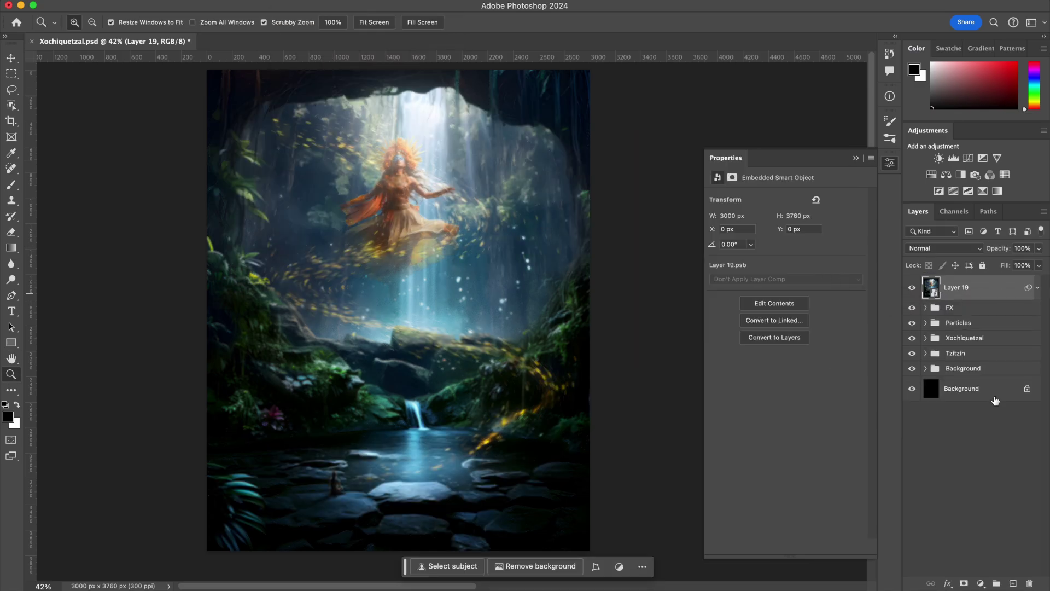
pyautogui.keyDown('alt'); pyautogui.click(964, 583); pyautogui.keyUp('alt')
pyautogui.press('b')
pyautogui.press('x')
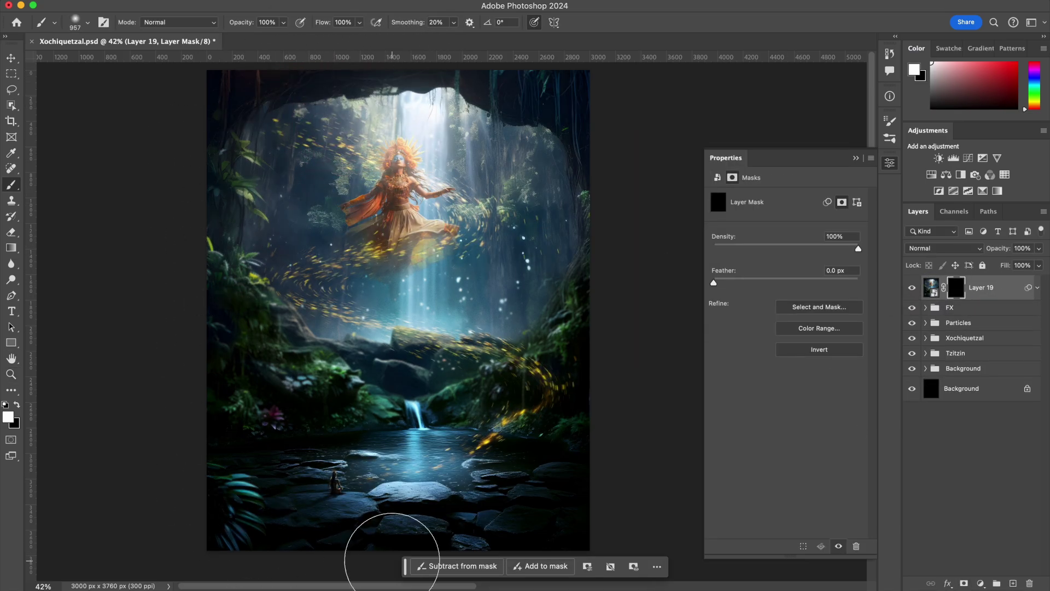
pyautogui.moveTo(552, 107); pyautogui.dragTo(544, 298)
pyautogui.press(']')
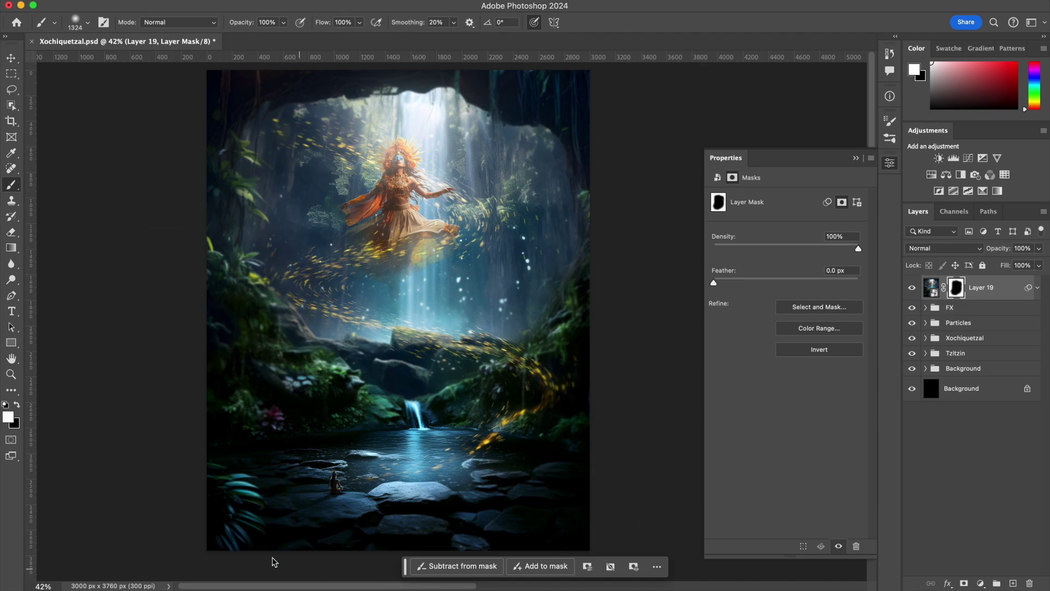
# - Duplicate and merge all layers into one top layer and open it in the Camera Raw filter
pyautogui.hotkey('ctrl', 'alt', 'a')
pyautogui.hotkey('ctrl', 'j')
pyautogui.press('j')
pyautogui.press('d')
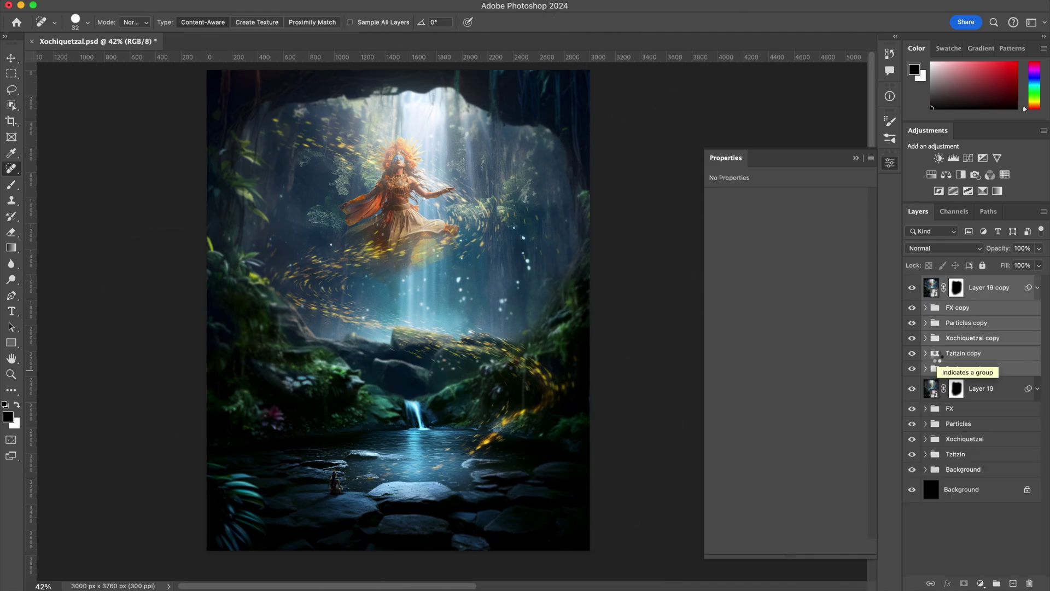
pyautogui.hotkey('ctrl', 'e')
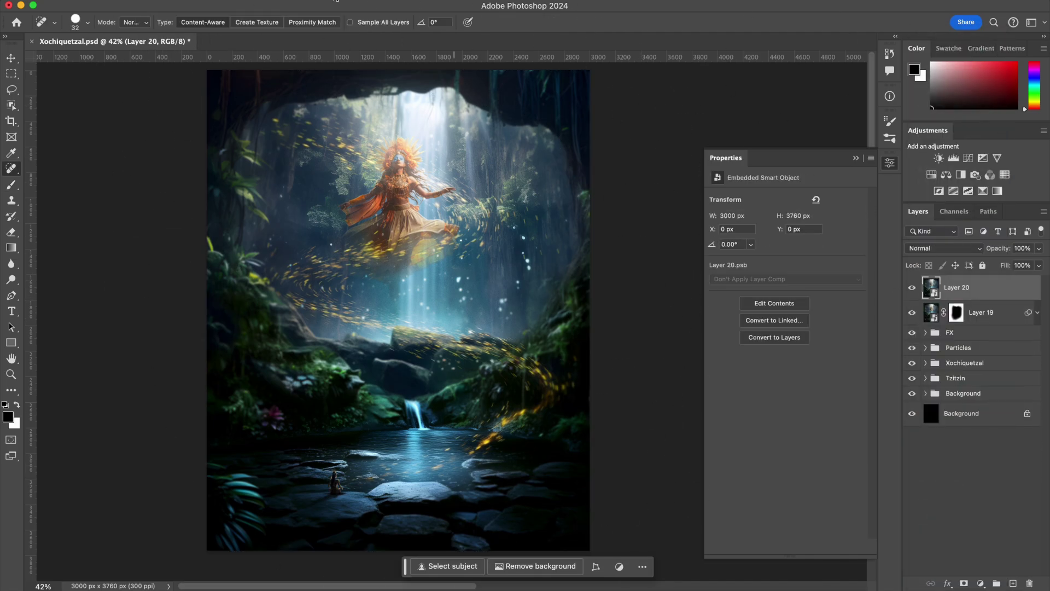
pyautogui.hotkey('ctrl', 'shift', 'a')
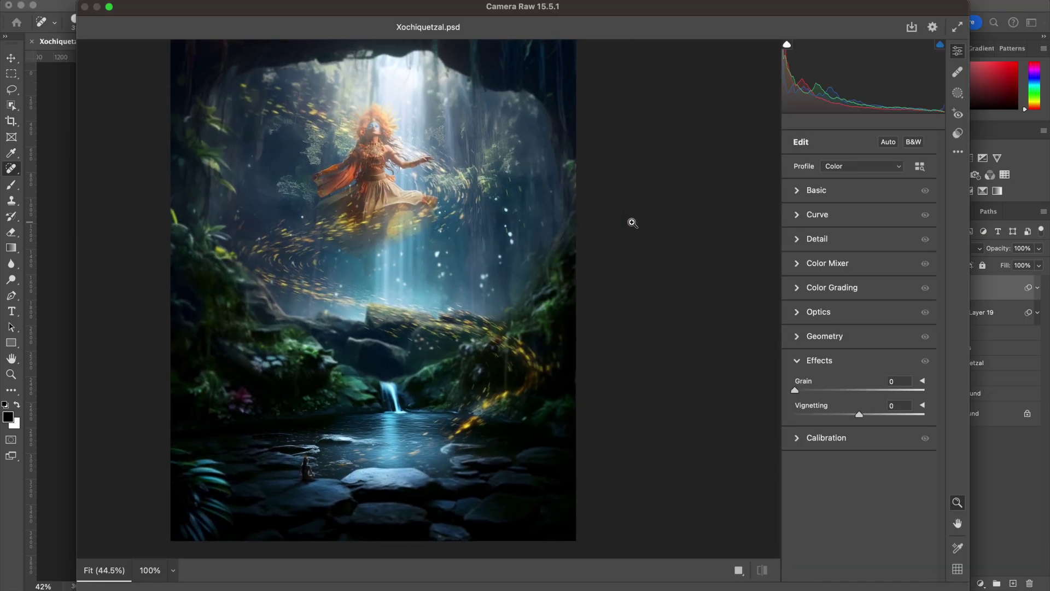
# - Grade in Camera Raw: Temperature -15, Dehaze -15, Vibrance +20, Oranges hue -9 and saturation +17
pyautogui.click(799, 191)
pyautogui.moveTo(864, 242); pyautogui.dragTo(851, 242)
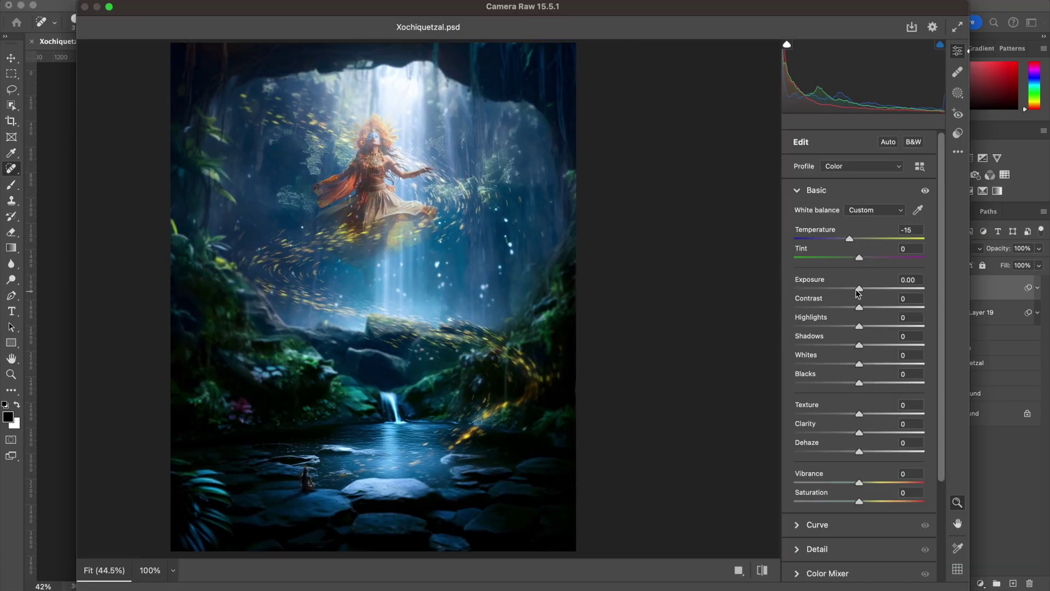
pyautogui.moveTo(859, 451); pyautogui.dragTo(871, 482)
pyautogui.scroll(-3, 944, 489)
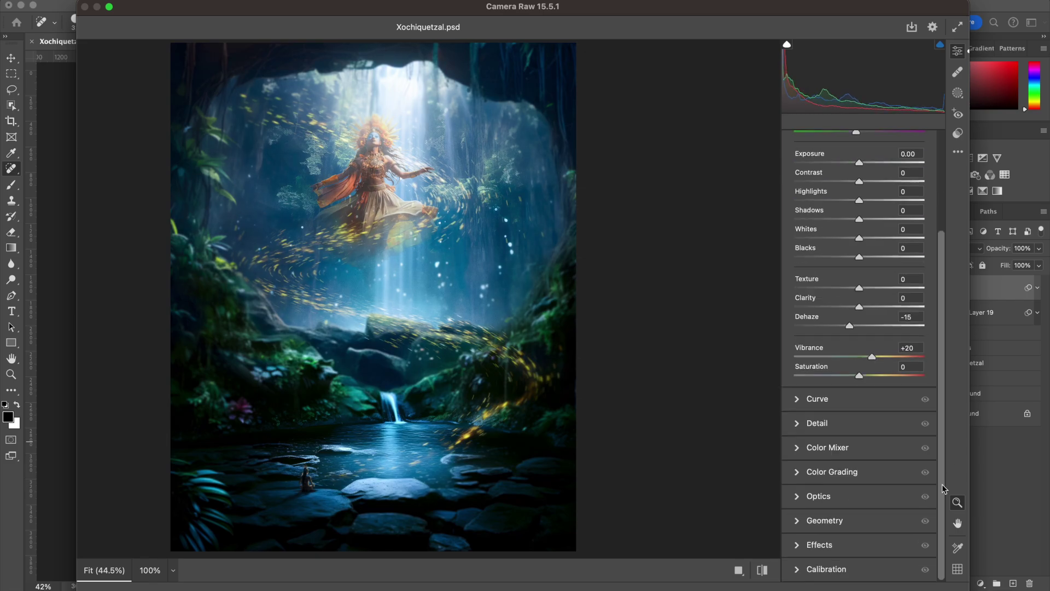
pyautogui.click(796, 448)
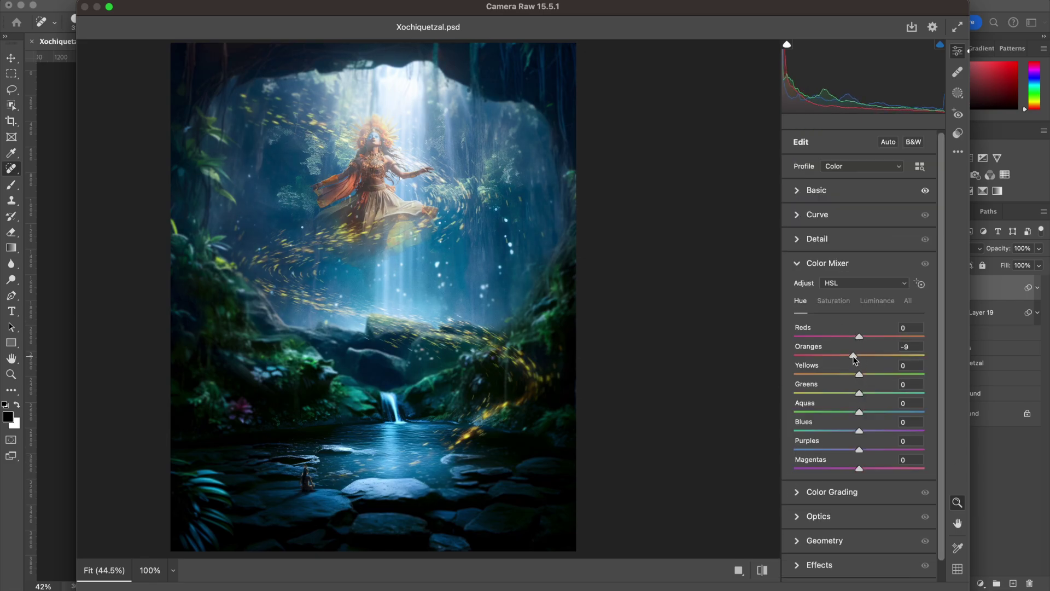
pyautogui.click(833, 302)
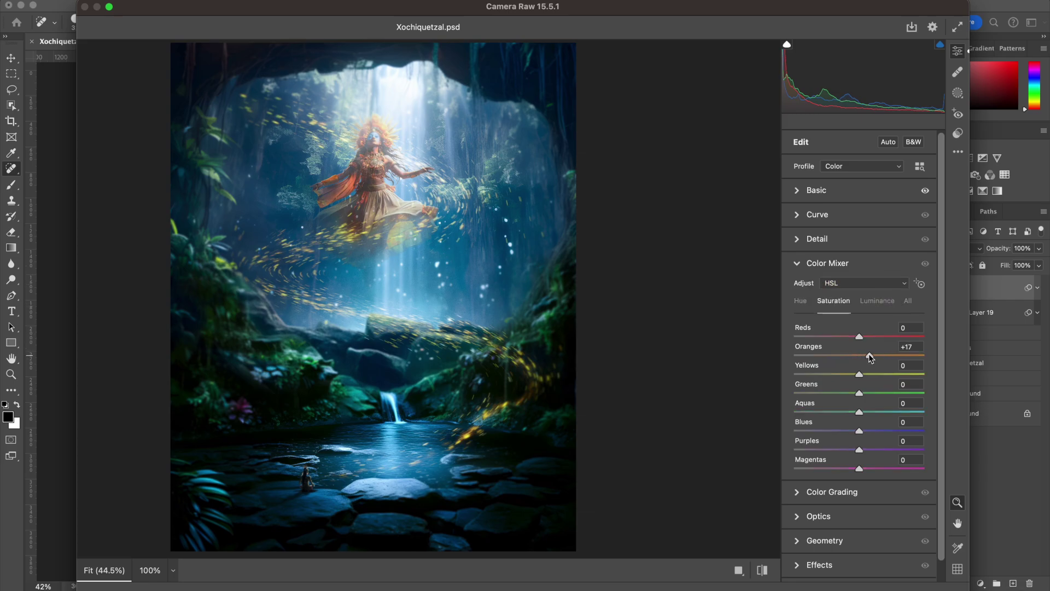
pyautogui.click(903, 268)
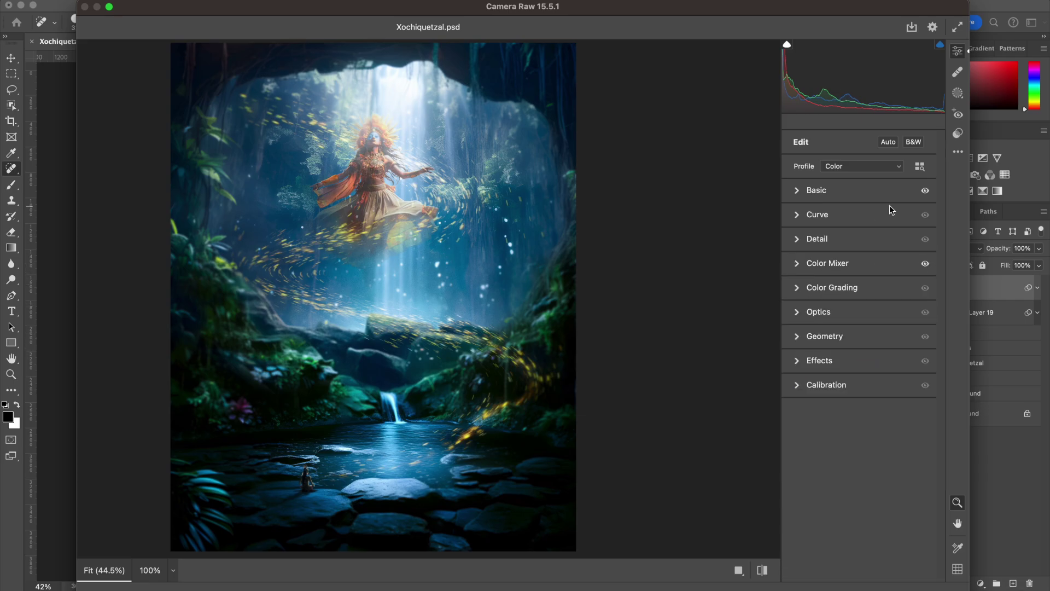
pyautogui.press('Return')
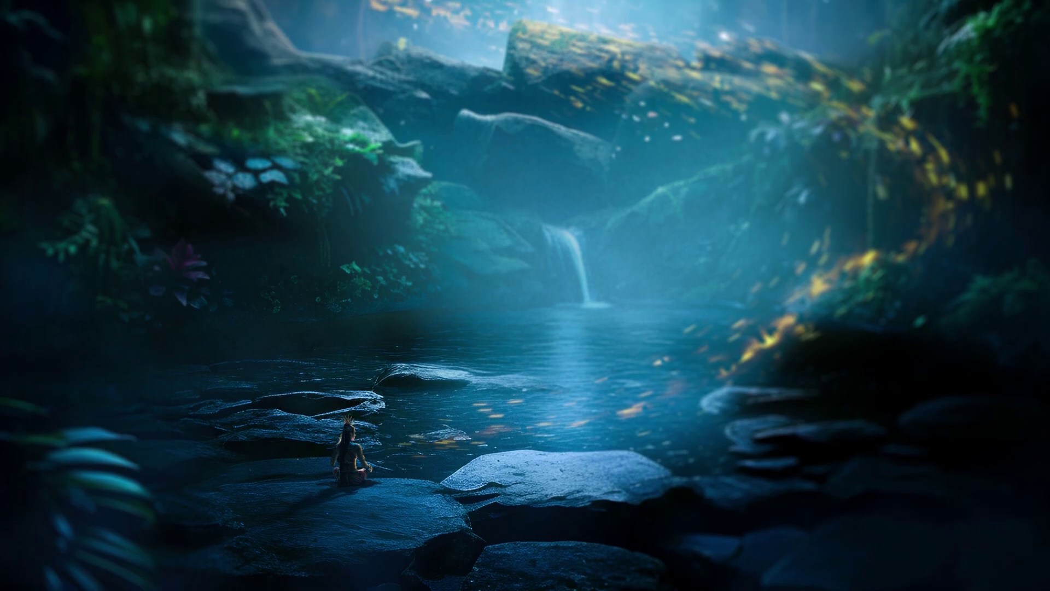